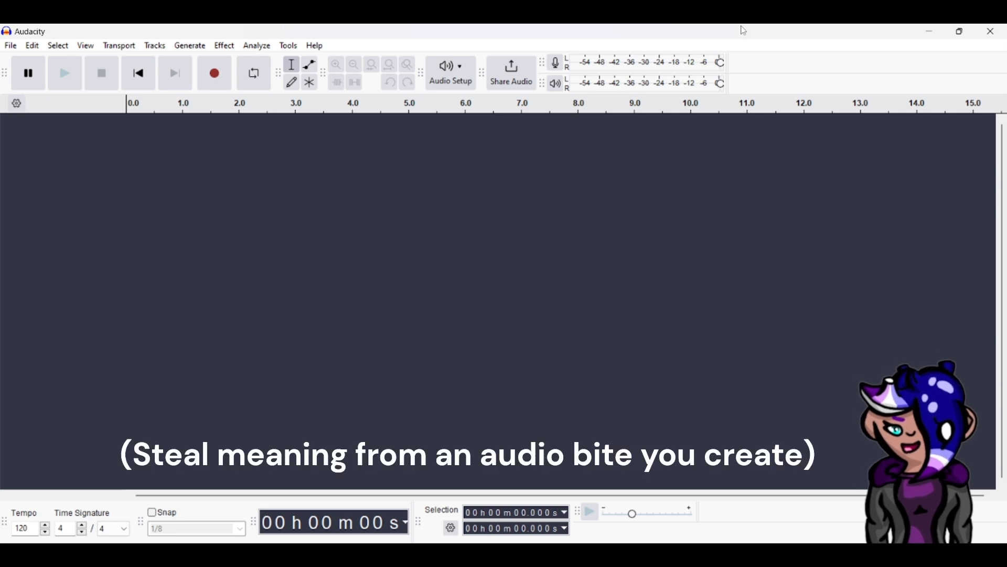
- Record a vocal note on a new audio track, about 3 seconds long in total
{"action": "key", "text": "r"}
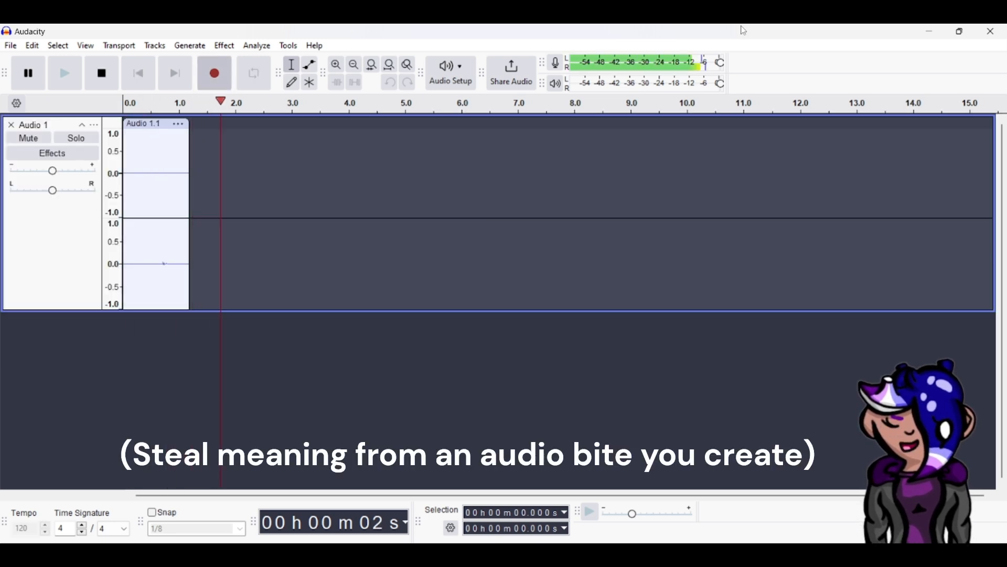
{"action": "key", "text": "space"}
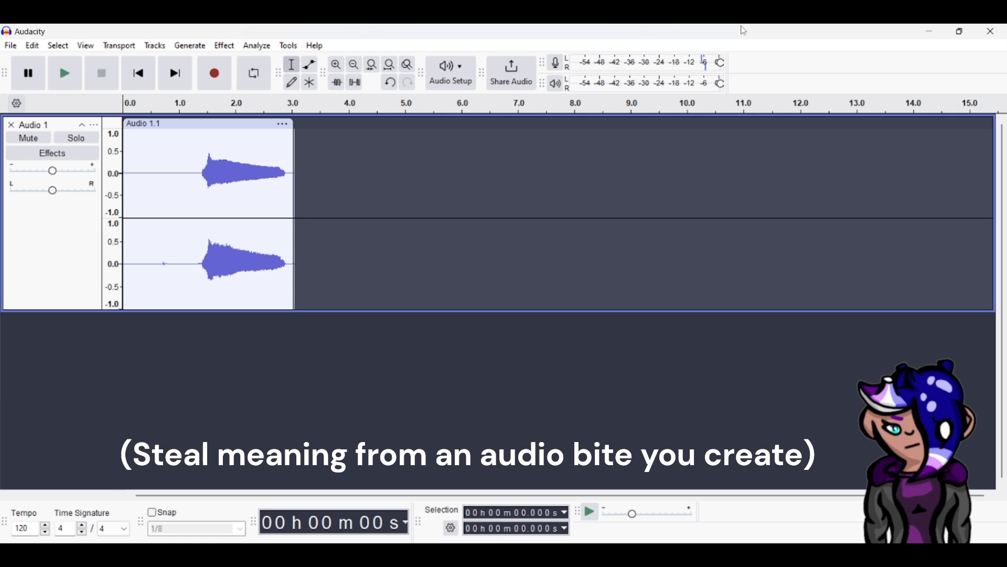
- Replace the whole recording with two back-to-back copies of its section from 1.625 to 1.892 seconds
{"action": "mouse_move", "coordinate": [218, 171]}
{"action": "left_mouse_down"}
{"action": "mouse_move", "coordinate": [234, 167]}
{"action": "mouse_move", "coordinate": [219, 174]}
{"action": "mouse_move", "coordinate": [230, 174]}
{"action": "left_mouse_up"}
{"action": "key", "text": "space"}
{"action": "key", "text": "space"}
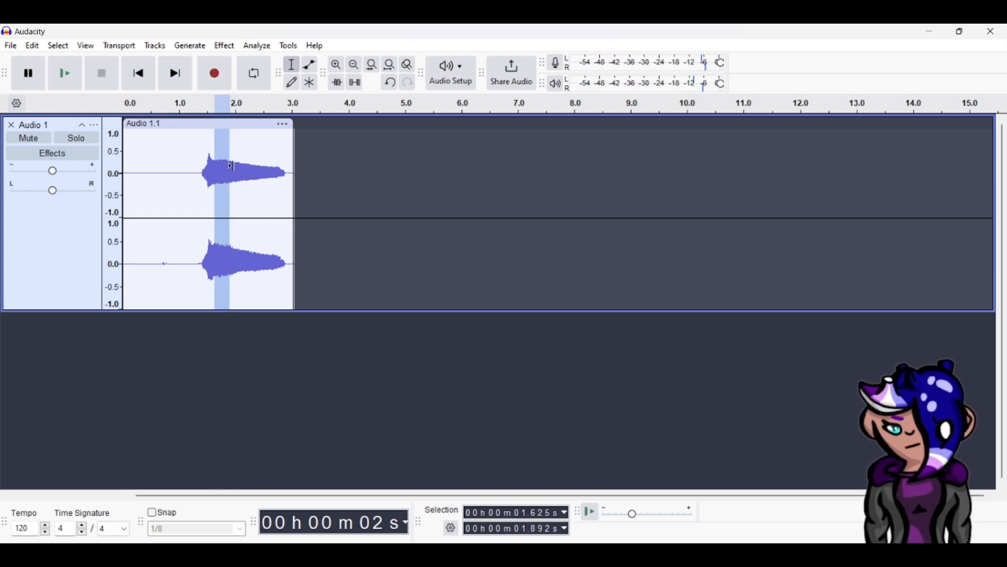
{"action": "left_click", "coordinate": [235, 166]}
{"action": "key", "text": "ctrl+a"}
{"action": "key", "text": "Delete"}
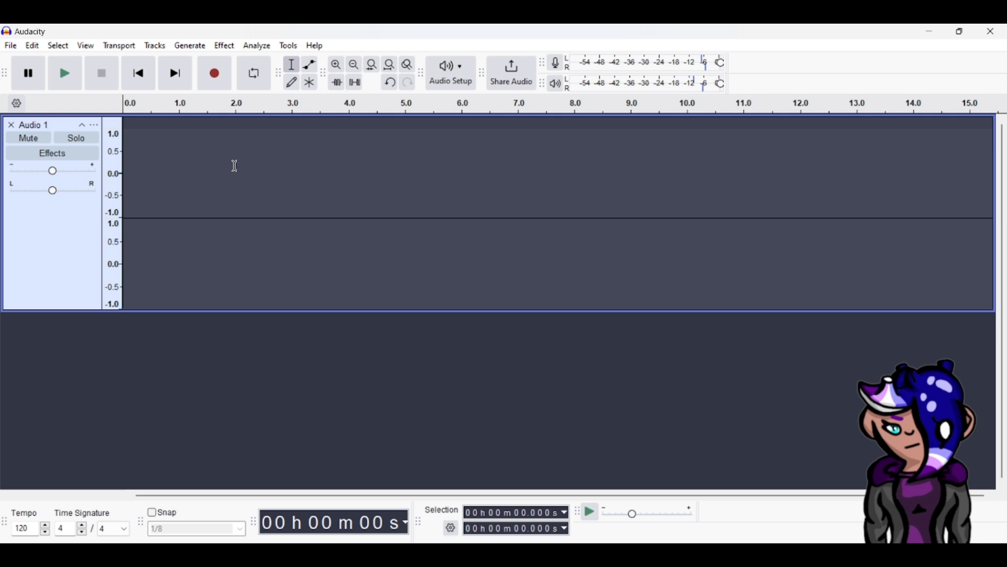
{"action": "key", "text": "ctrl+v"}
{"action": "key", "text": "ctrl+v"}
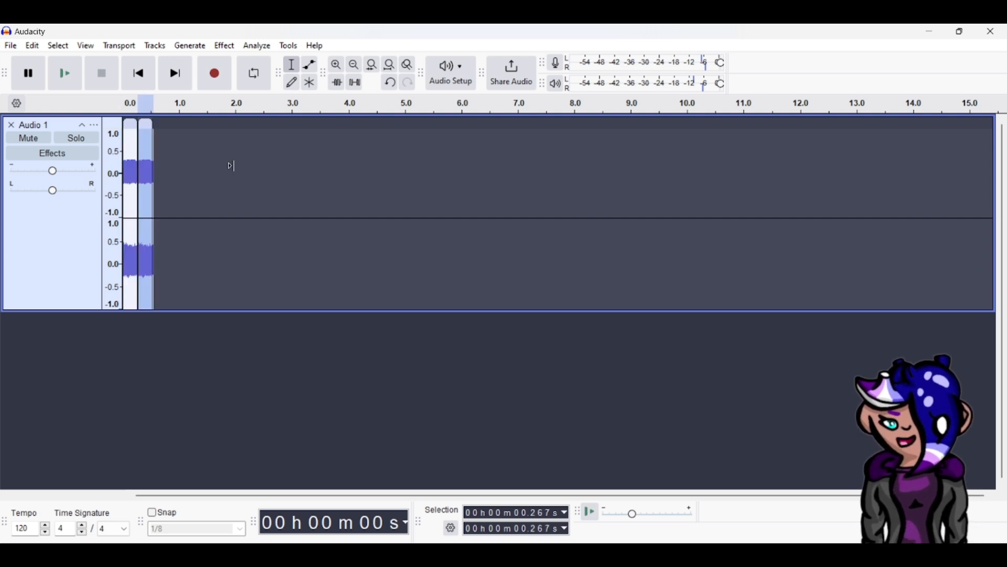
- Raise the pitch of the second clip by 2 semitones with Change Pitch and play both clips
{"action": "left_click", "coordinate": [225, 46]}
{"action": "mouse_move", "coordinate": [280, 173]}
{"action": "mouse_move", "coordinate": [315, 180]}
{"action": "left_click", "coordinate": [414, 180]}
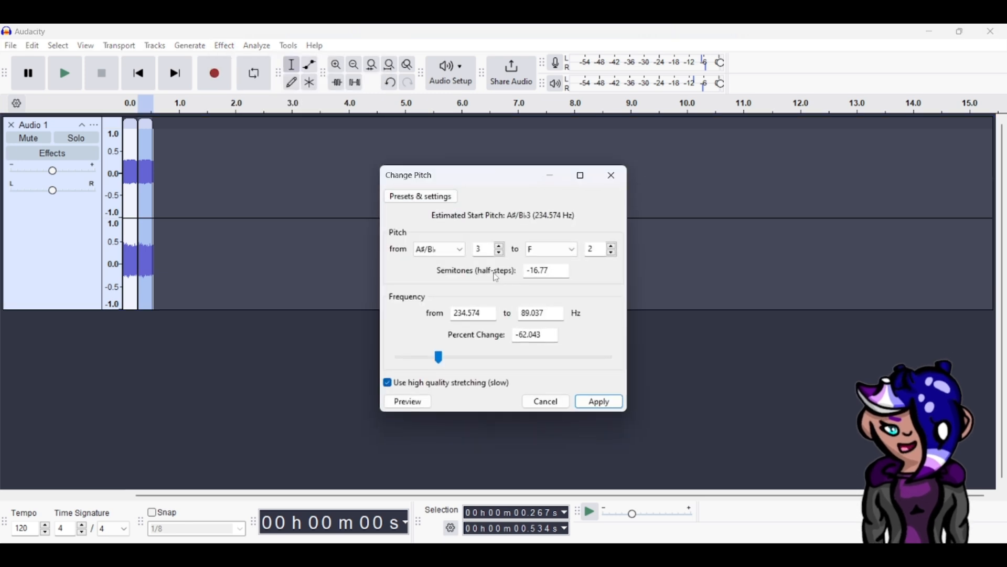
{"action": "double_click", "coordinate": [550, 269]}
{"action": "type", "text": "2"}
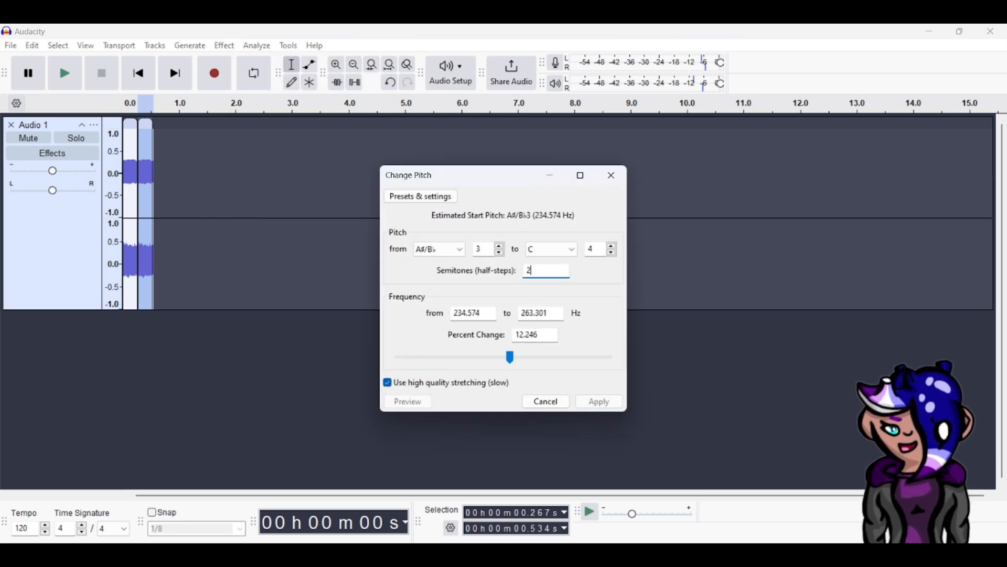
{"action": "key", "text": "Return"}
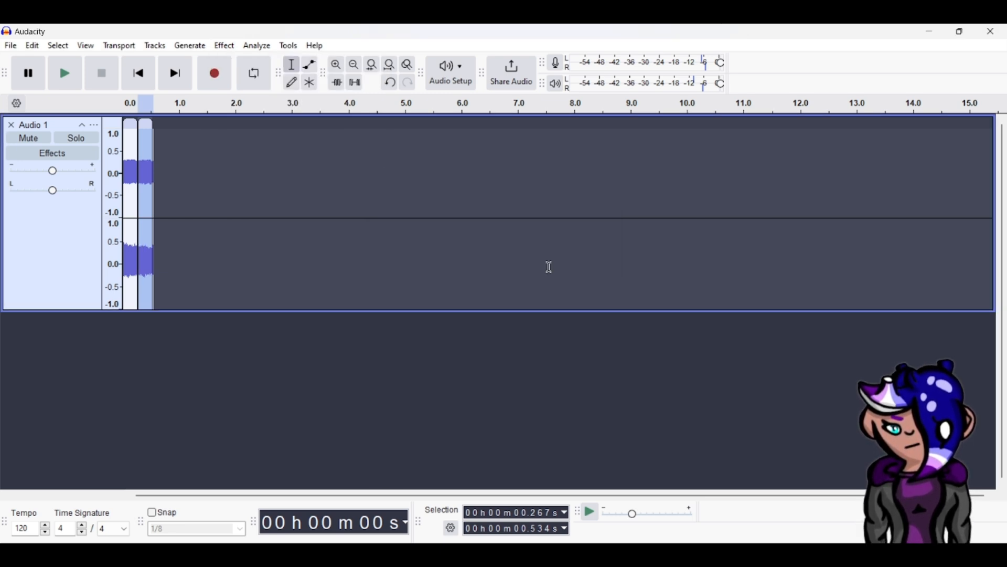
{"action": "key", "text": "ctrl+a"}
{"action": "key", "text": "space"}
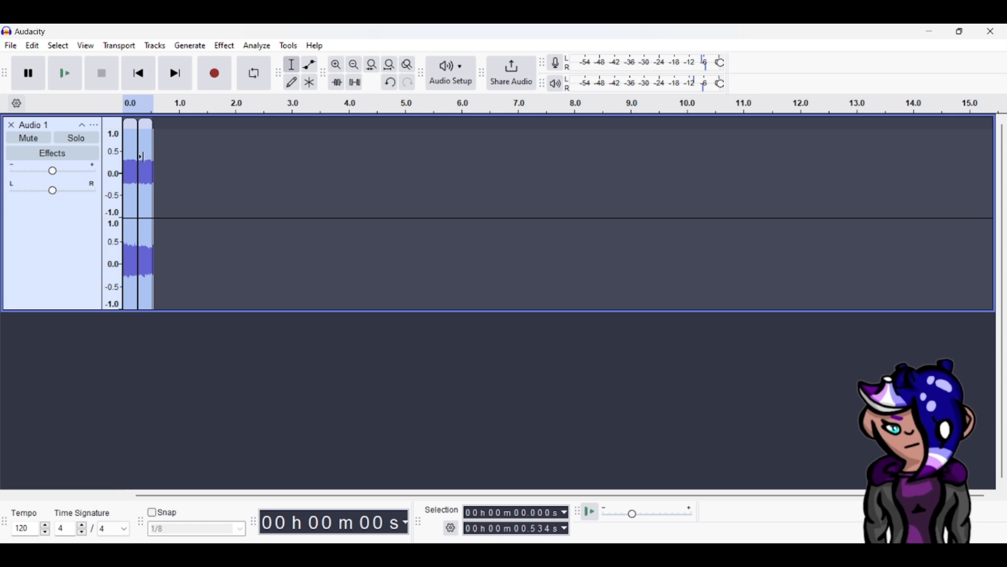
- Undo the pitch change, apply Change Pitch at 2 semitones to the second clip again, and play both clips
{"action": "key", "text": "ctrl+z"}
{"action": "left_click", "coordinate": [233, 49]}
{"action": "mouse_move", "coordinate": [310, 180]}
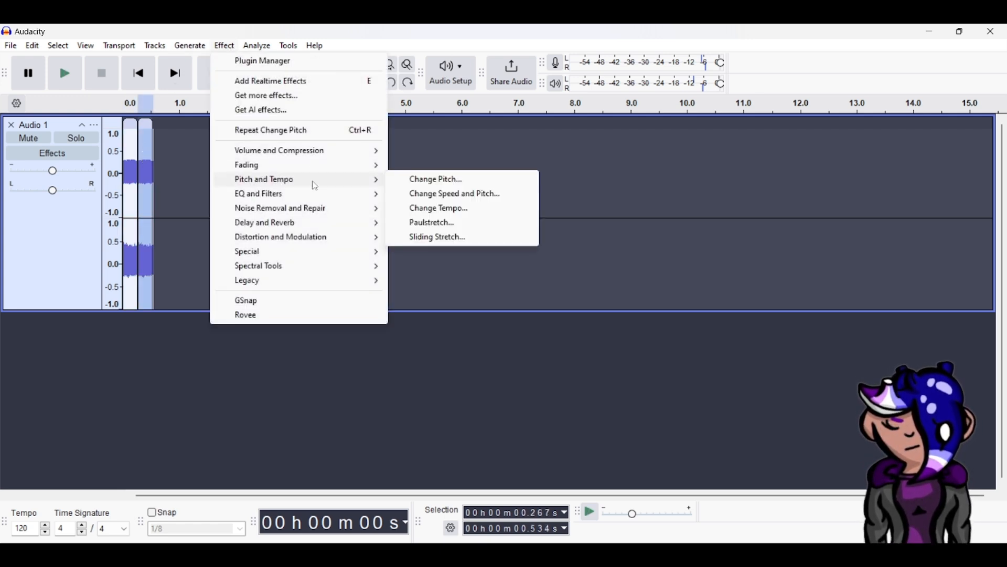
{"action": "left_click", "coordinate": [421, 181]}
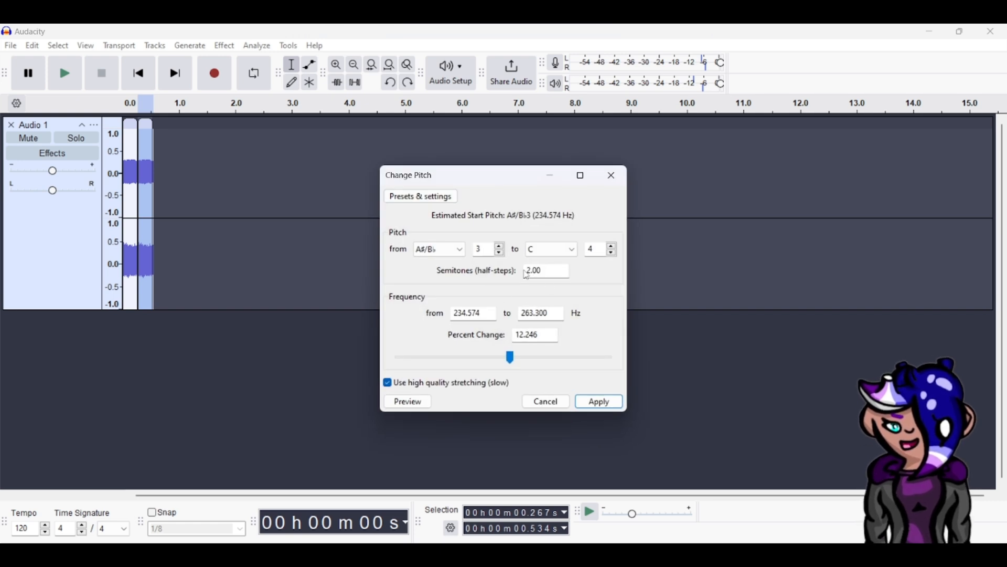
{"action": "key", "text": "Return"}
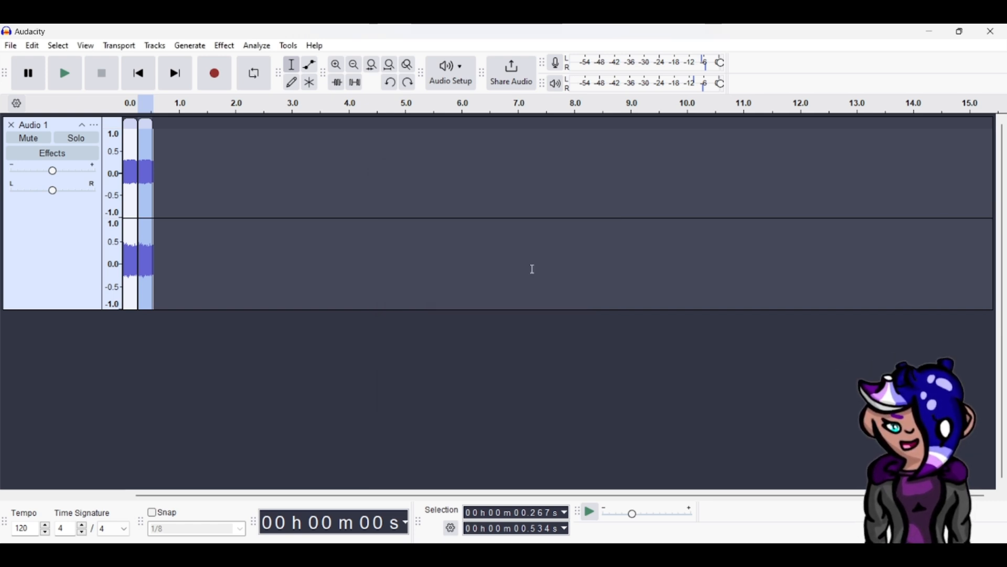
{"action": "key", "text": "shift+Home"}
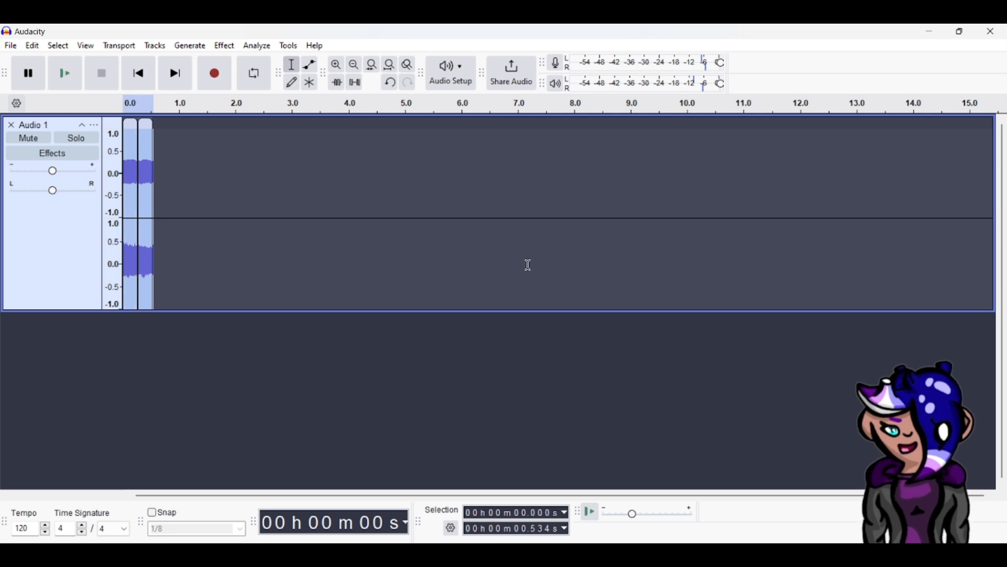
{"action": "key", "text": "space"}
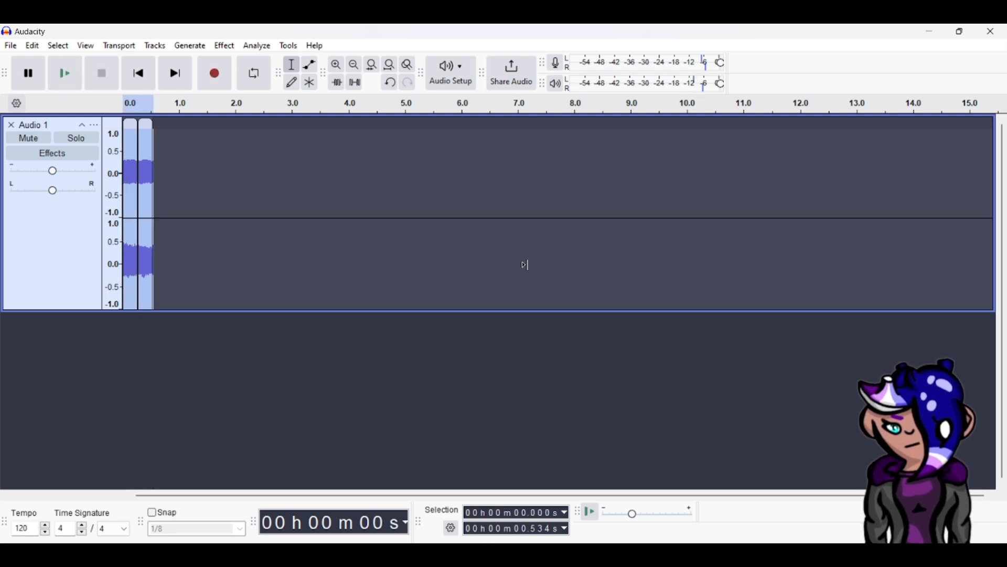
{"action": "key", "text": "End"}
{"action": "key", "text": "ctrl+v"}
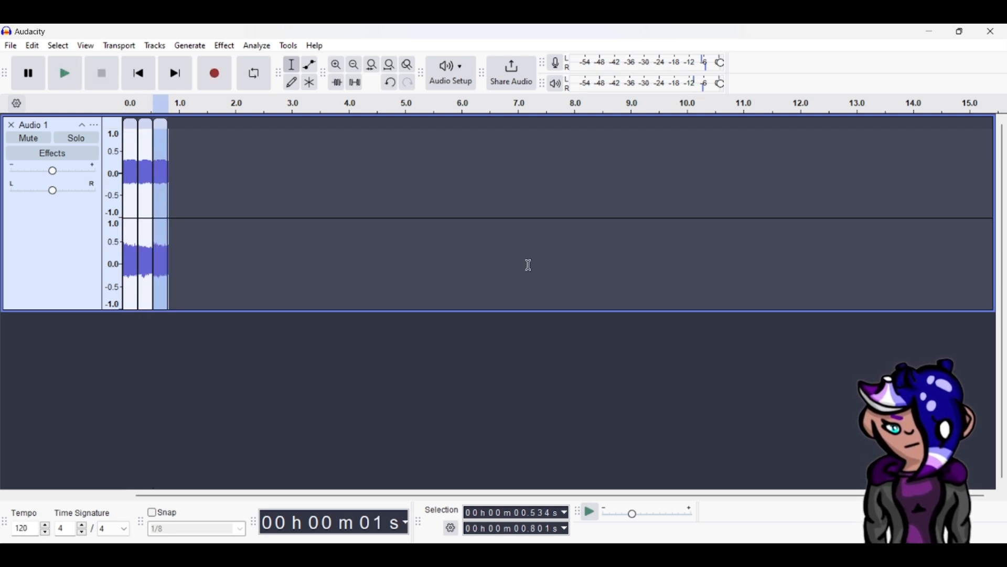
{"action": "key", "text": "ctrl+z"}
- Append a copy of the two-clip pair at the end of the track and mix and render everything into one clip
{"action": "key", "text": "ctrl+a"}
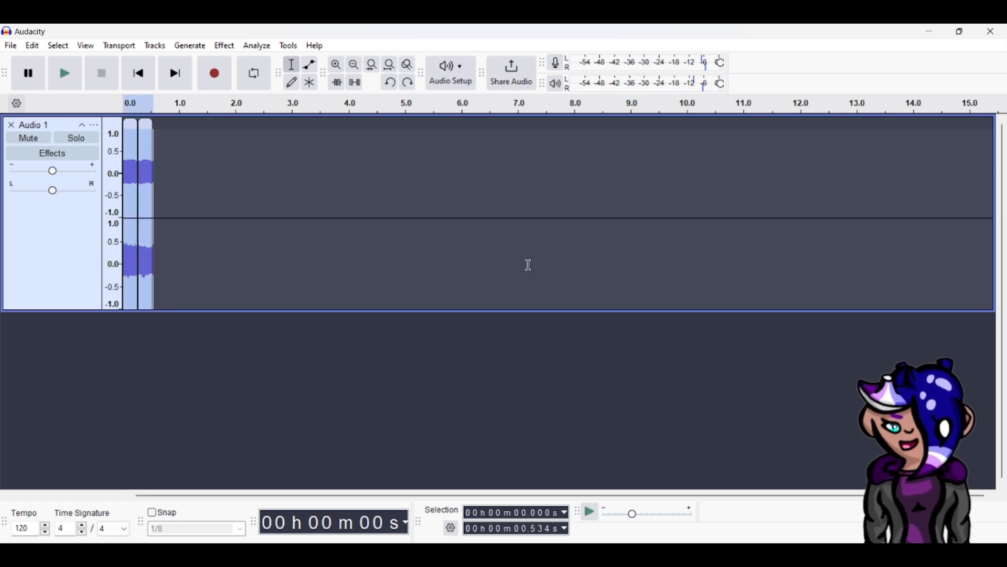
{"action": "key", "text": "Right"}
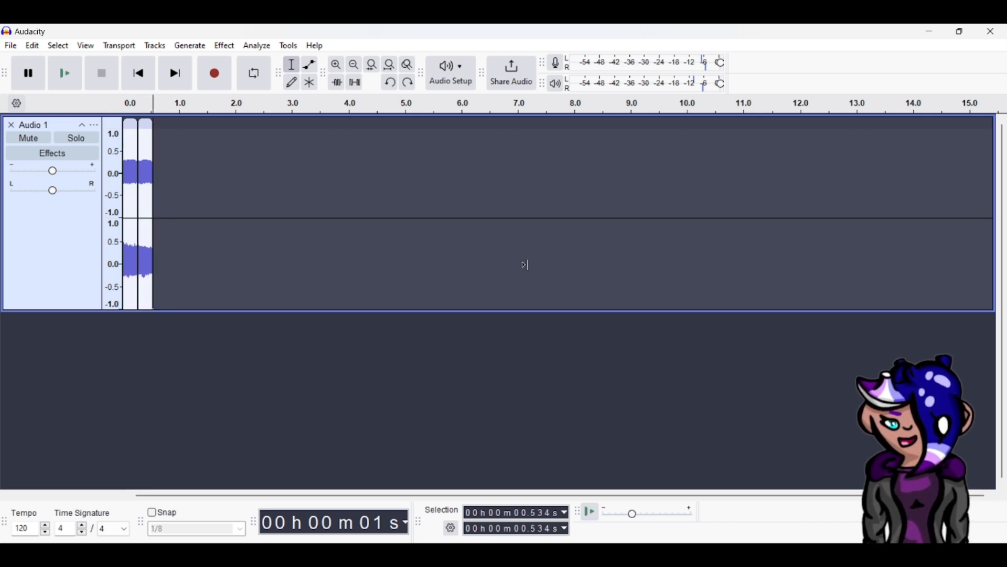
{"action": "key", "text": "ctrl+v"}
{"action": "key", "text": "ctrl+a"}
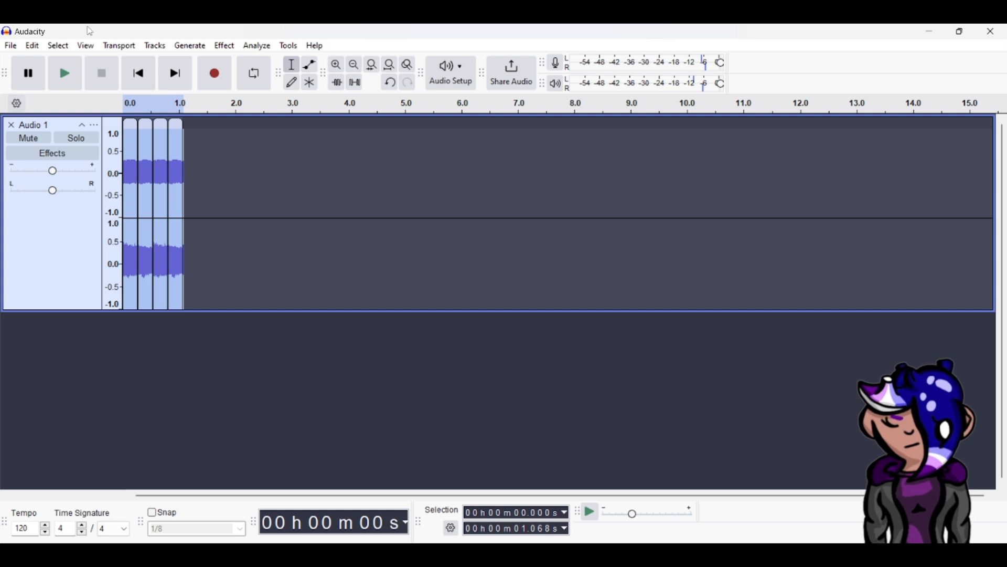
{"action": "left_click", "coordinate": [156, 46]}
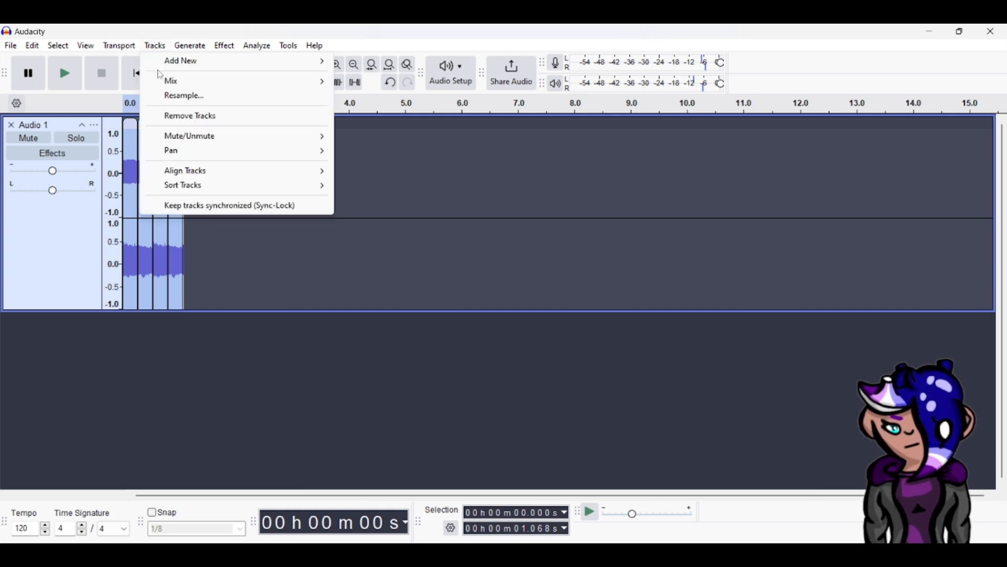
{"action": "mouse_move", "coordinate": [163, 80]}
{"action": "left_click", "coordinate": [357, 97]}
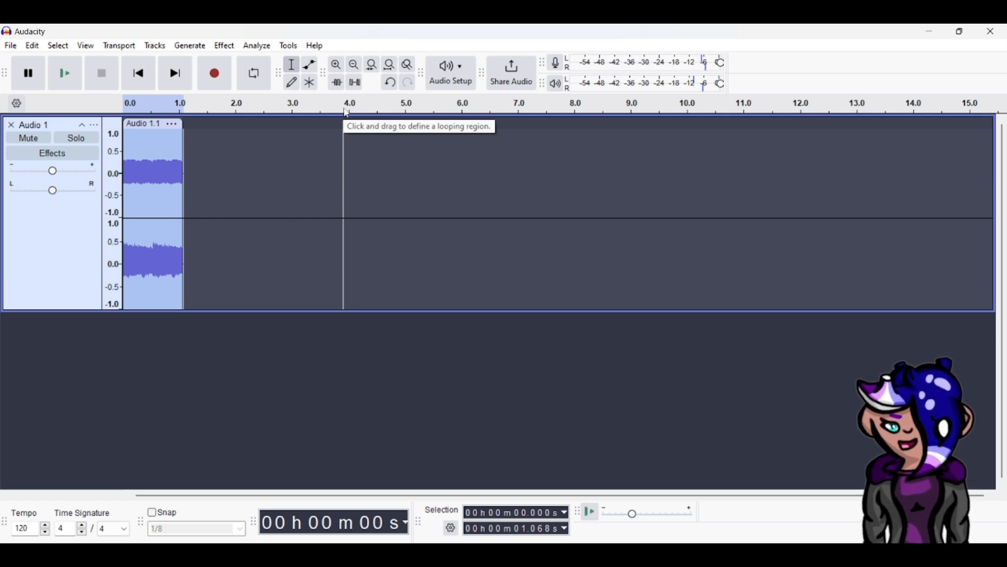
- Double the rendered clip by pasting a copy directly after it, and mix and render both into a single clip
{"action": "key", "text": "End"}
{"action": "key", "text": "ctrl+v"}
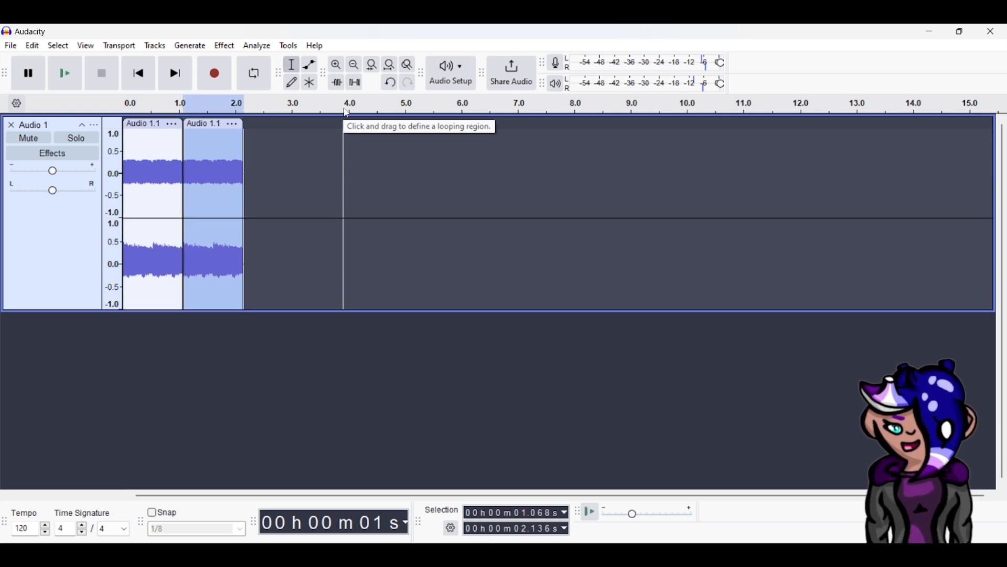
{"action": "key", "text": "ctrl+a"}
{"action": "left_click", "coordinate": [155, 45]}
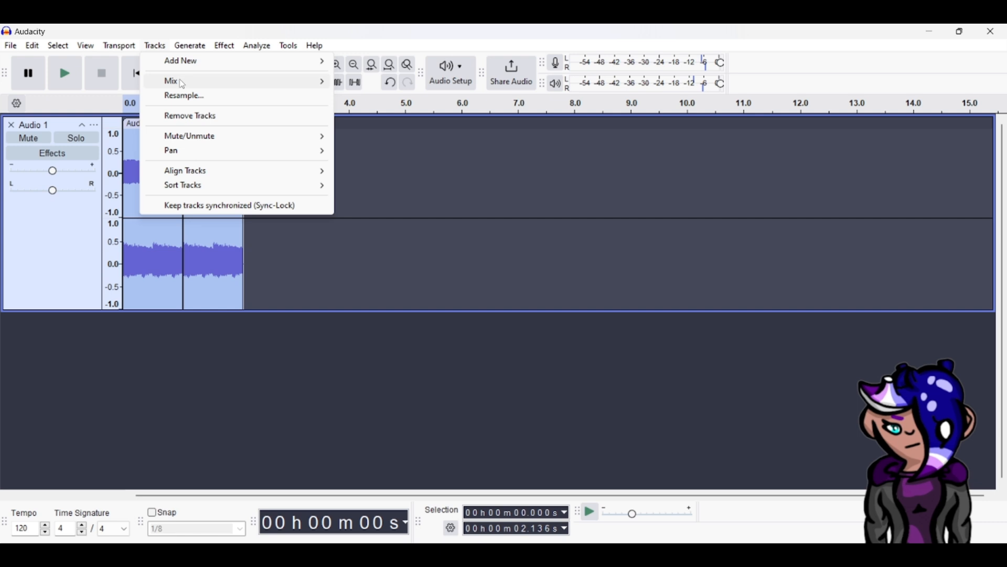
{"action": "mouse_move", "coordinate": [183, 82]}
{"action": "left_click", "coordinate": [382, 94]}
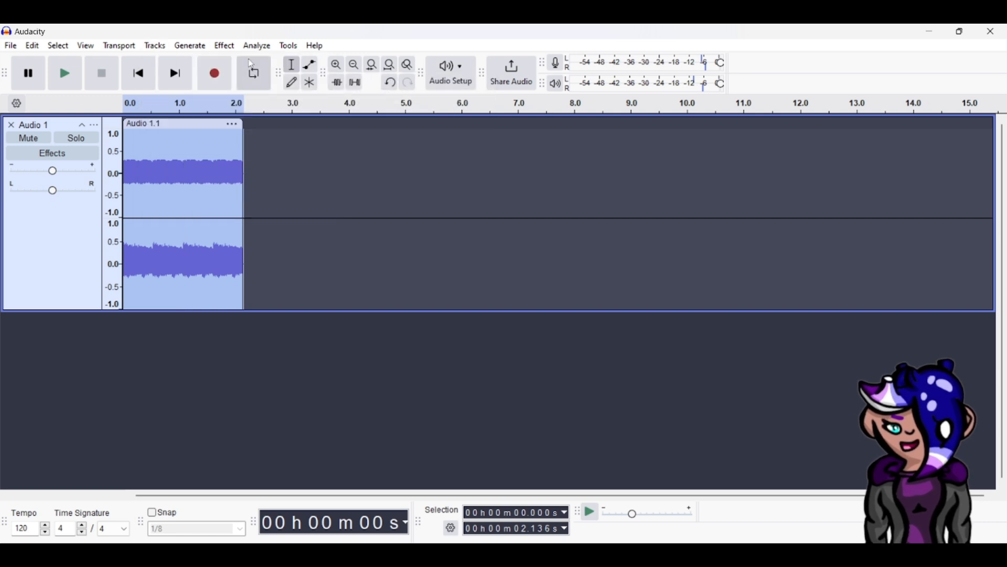
- Compress the whole clip to a length of 1 second with Change Tempo and play the result
{"action": "left_click", "coordinate": [223, 46]}
{"action": "mouse_move", "coordinate": [296, 179]}
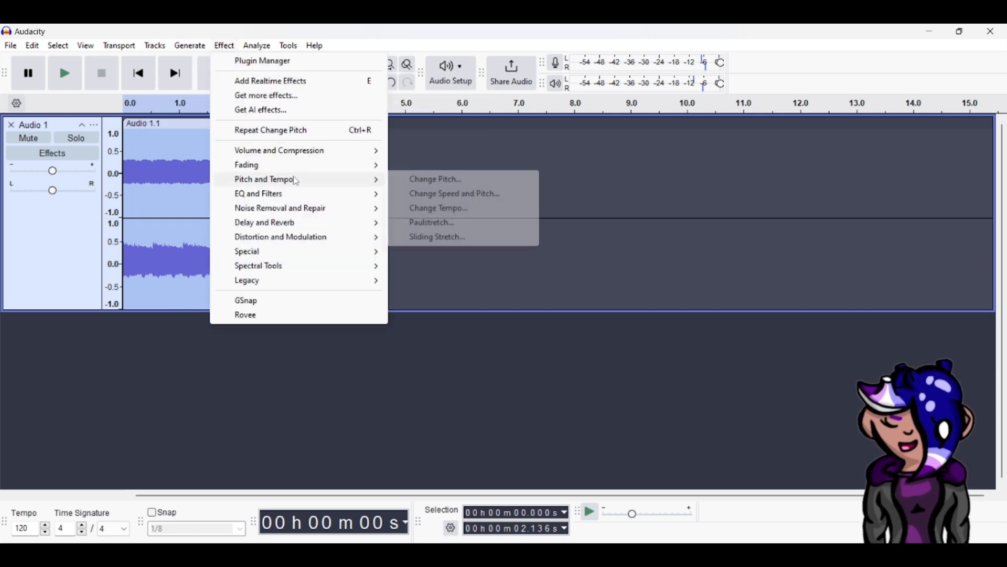
{"action": "left_click", "coordinate": [457, 208]}
{"action": "double_click", "coordinate": [540, 337]}
{"action": "type", "text": "1"}
{"action": "key", "text": "Return"}
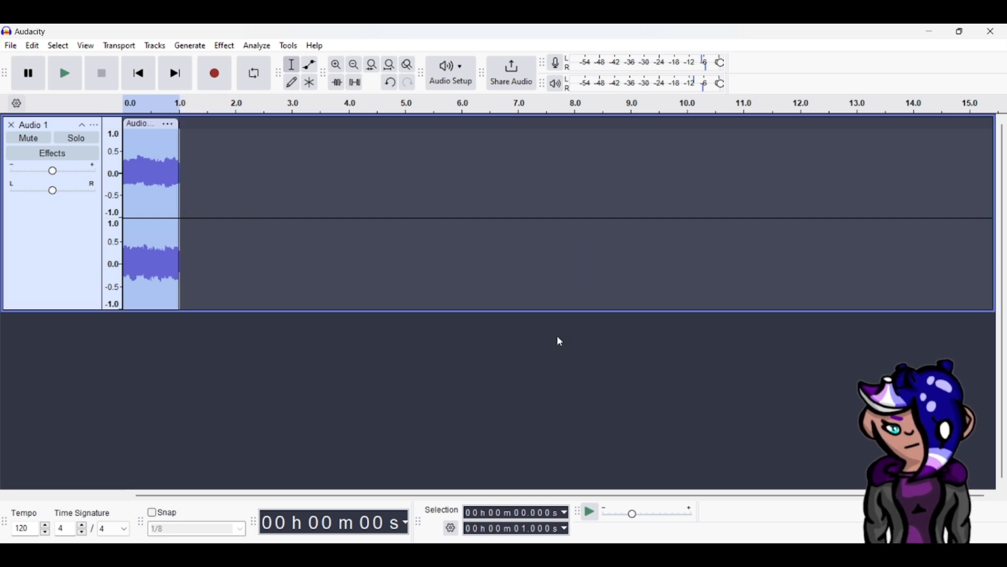
{"action": "key", "text": "space"}
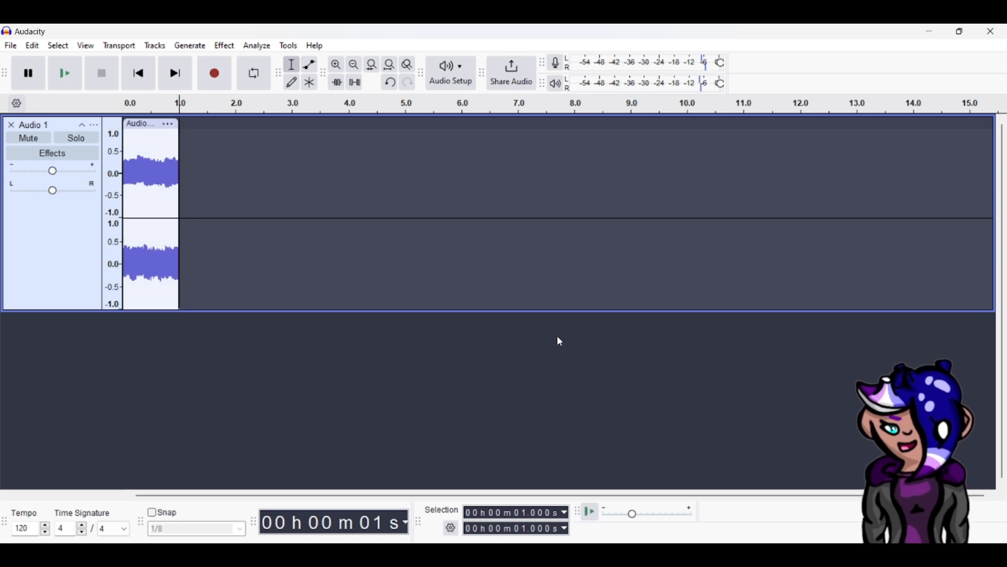
- Append a copy of the 1-second clip at its end and mix and render the two into one clip
{"action": "key", "text": "ctrl+v"}
{"action": "key", "text": "ctrl+a"}
{"action": "left_click", "coordinate": [156, 45]}
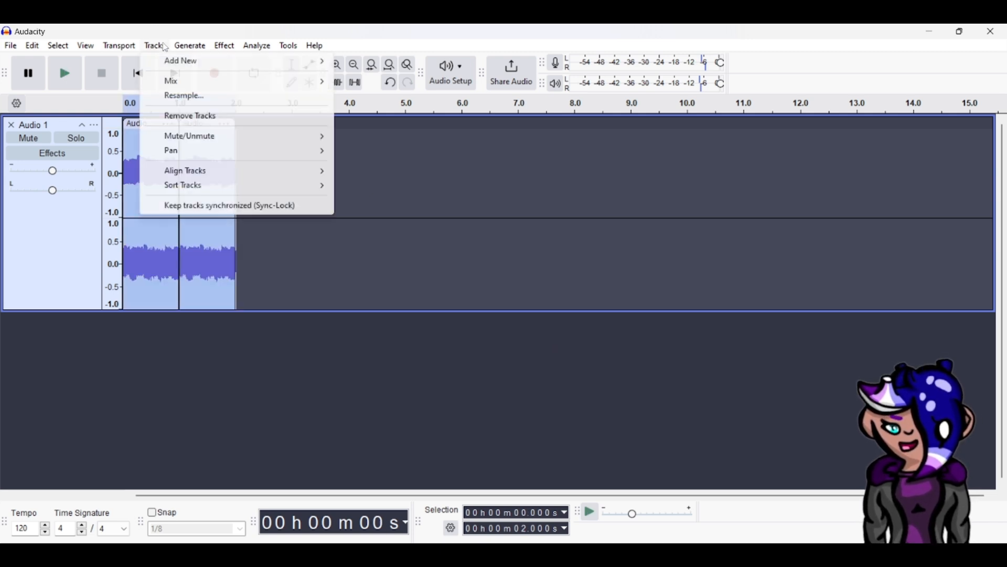
{"action": "mouse_move", "coordinate": [183, 81]}
{"action": "left_click", "coordinate": [405, 97]}
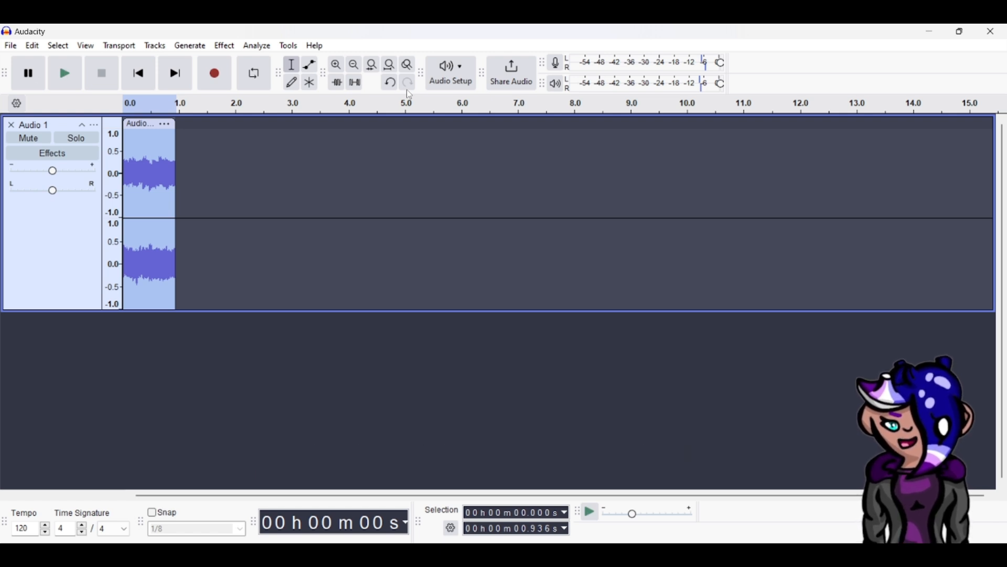
- Repeat the last tempo change on the clip and render it together with an appended copy into one clip
{"action": "key", "text": "ctrl+r"}
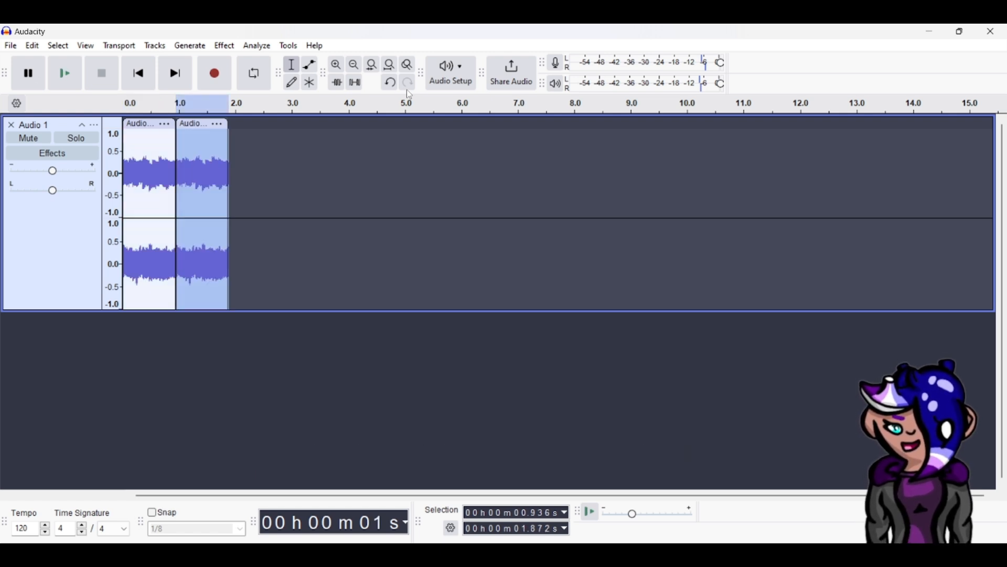
{"action": "left_click", "coordinate": [155, 45]}
{"action": "mouse_move", "coordinate": [294, 81]}
{"action": "left_click", "coordinate": [387, 95]}
- Apply Change Tempo to bring the newly rendered clip to a length of 1 second, and play it
{"action": "left_click", "coordinate": [225, 46]}
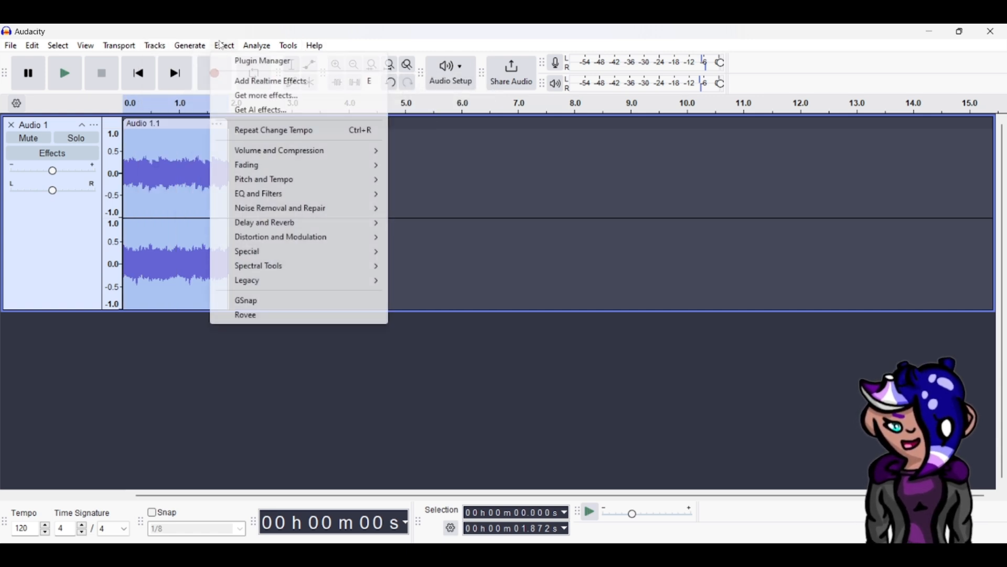
{"action": "mouse_move", "coordinate": [320, 186]}
{"action": "left_click", "coordinate": [439, 208]}
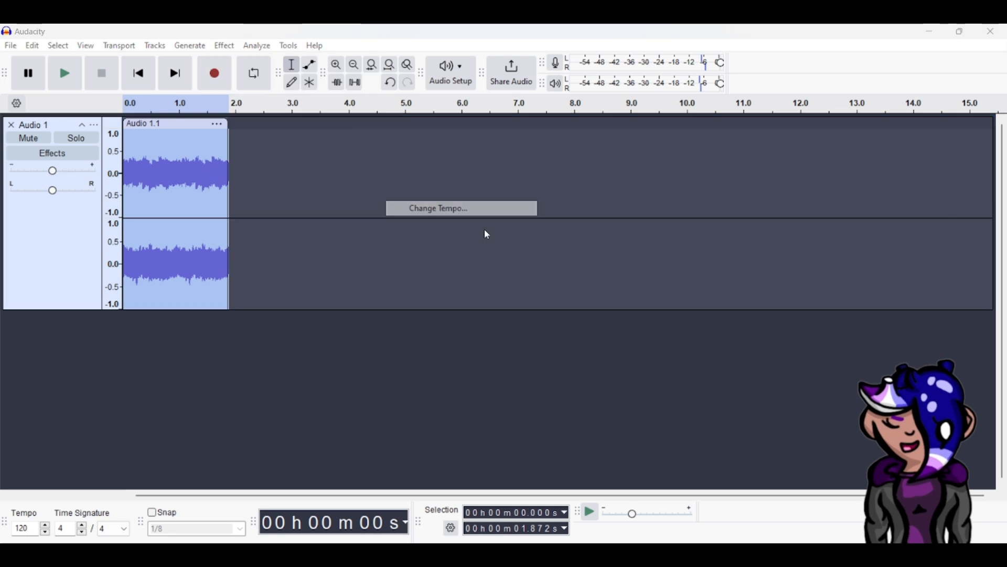
{"action": "double_click", "coordinate": [558, 336]}
{"action": "type", "text": "1"}
{"action": "key", "text": "Return"}
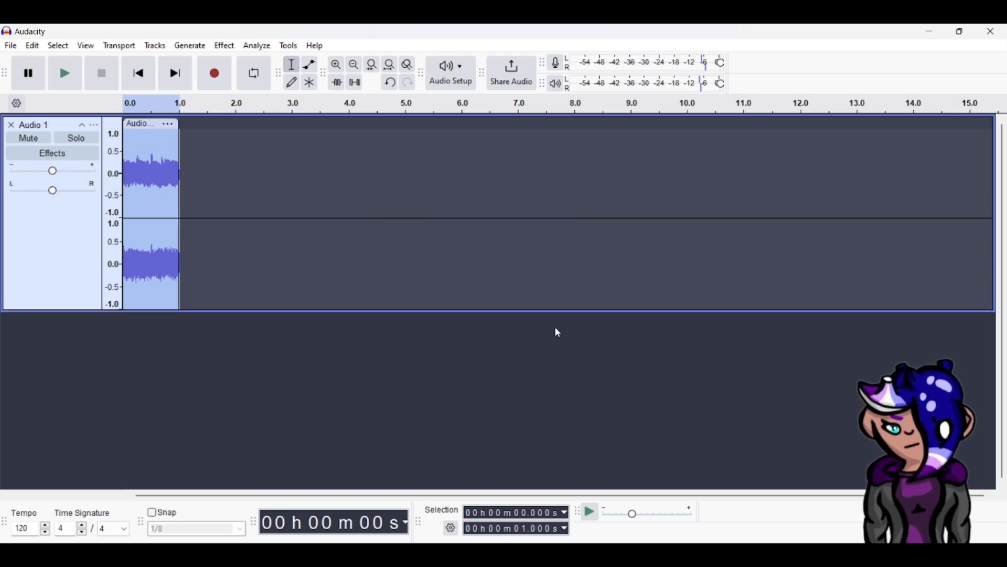
{"action": "key", "text": "space"}
{"action": "key", "text": "Right"}
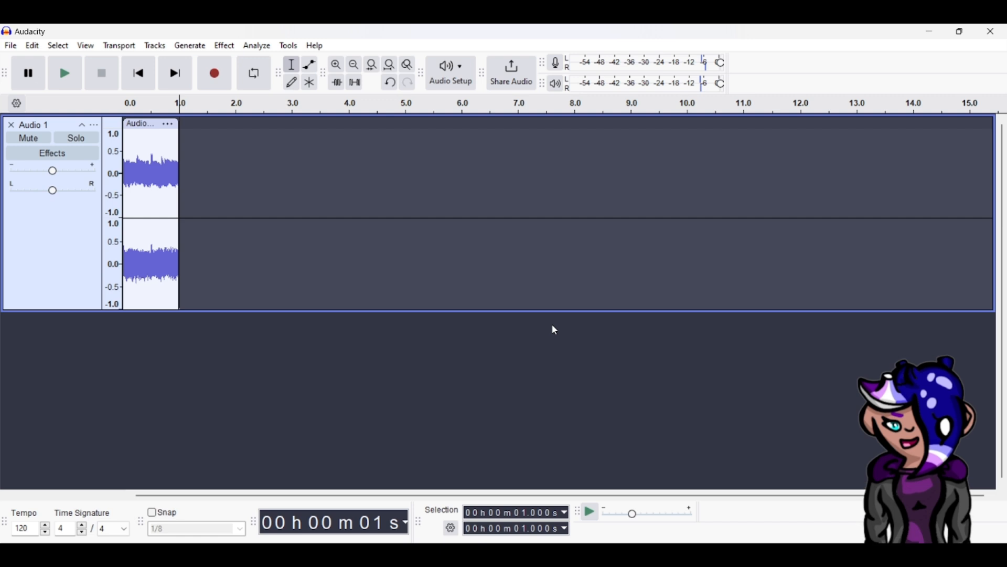
{"action": "key", "text": "ctrl+v"}
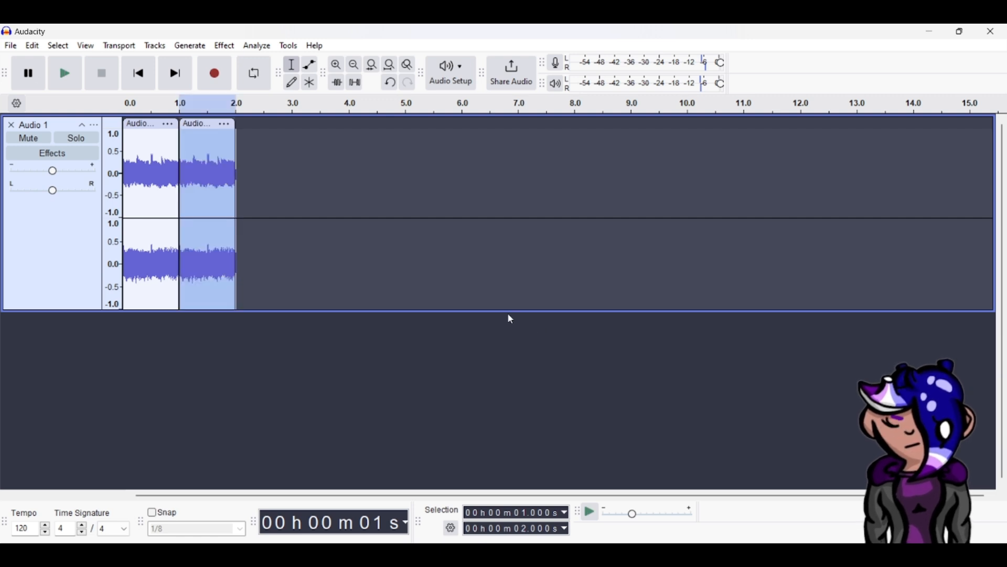
{"action": "key", "text": "ctrl+z"}
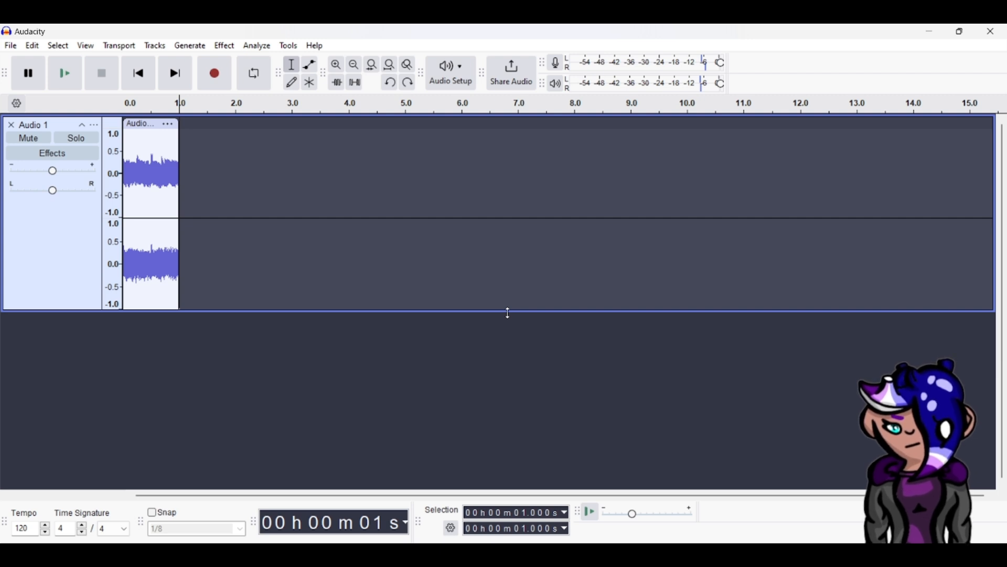
- Append a copy of the 1-second clip at its end and mix and render both into one clip
{"action": "key", "text": "ctrl+v"}
{"action": "key", "text": "ctrl+a"}
{"action": "left_click", "coordinate": [155, 46]}
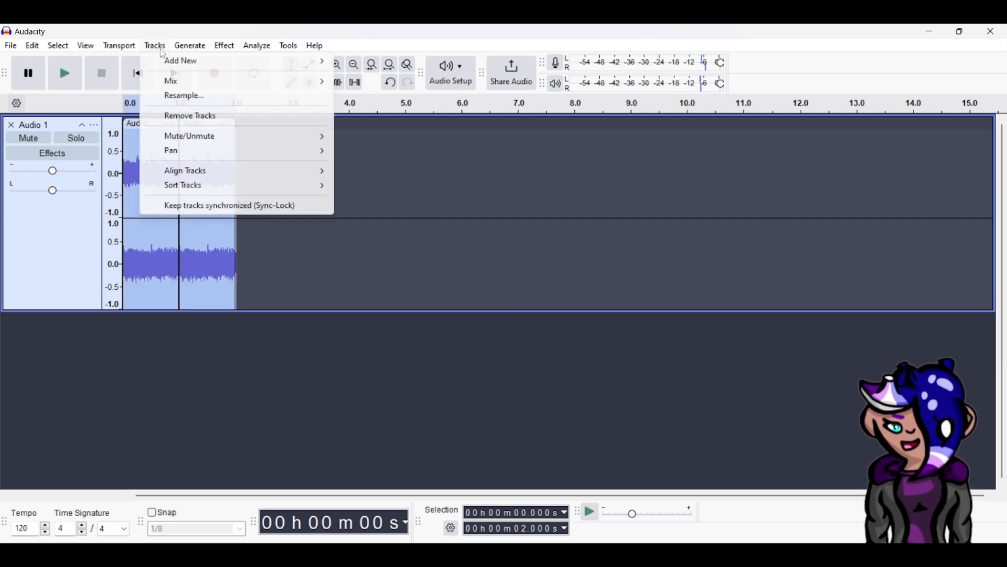
{"action": "mouse_move", "coordinate": [176, 81]}
{"action": "left_click", "coordinate": [366, 104]}
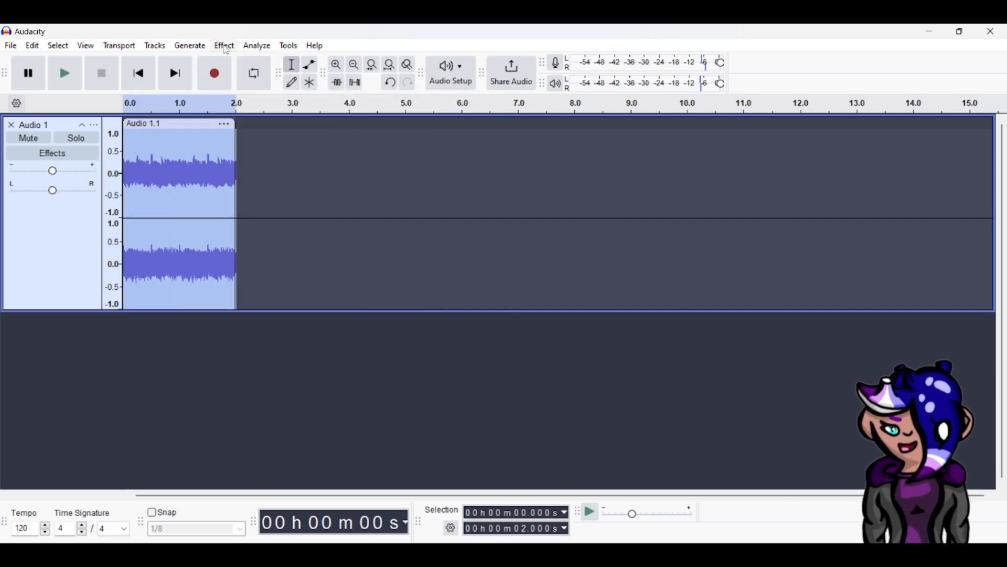
- Compress the rendered clip to a length of 1 second with Change Tempo and play the result
{"action": "left_click", "coordinate": [225, 46]}
{"action": "mouse_move", "coordinate": [283, 192]}
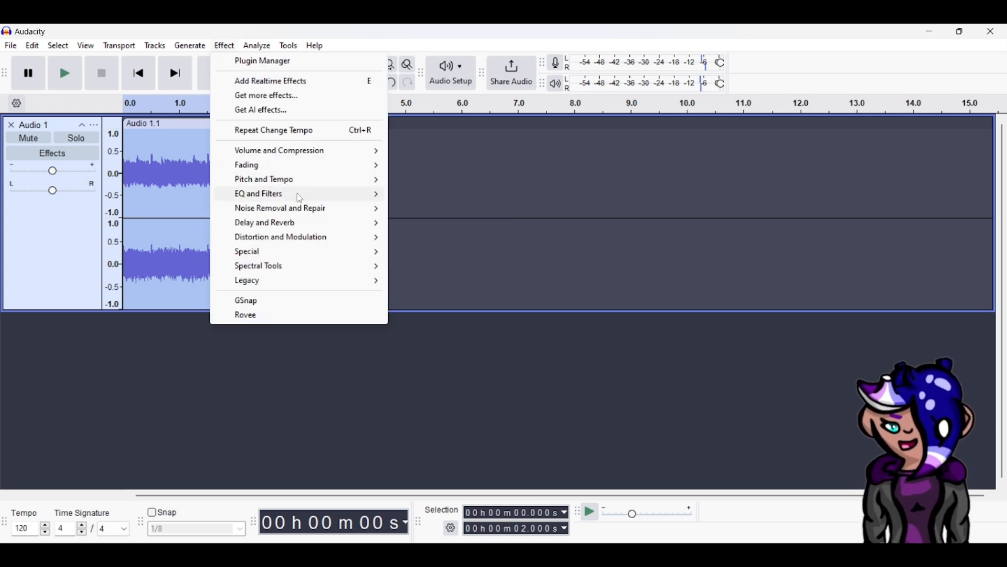
{"action": "mouse_move", "coordinate": [367, 181]}
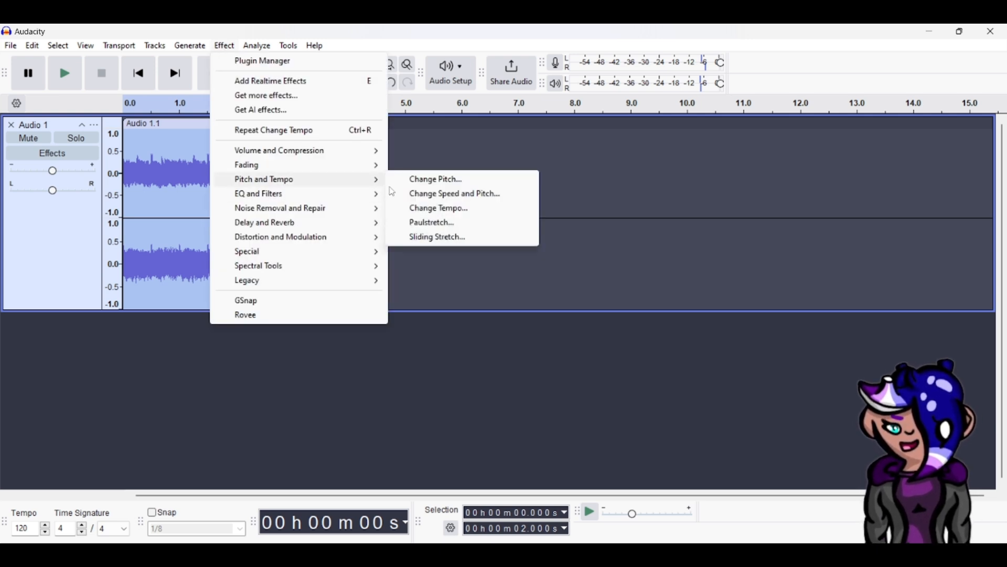
{"action": "left_click", "coordinate": [441, 208]}
{"action": "left_click", "coordinate": [561, 339]}
{"action": "type", "text": "1"}
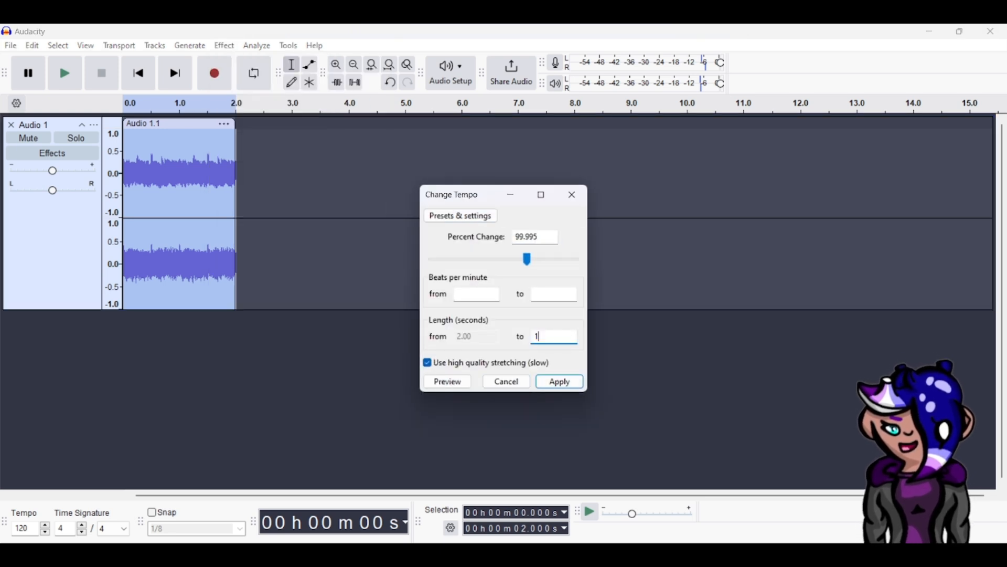
{"action": "key", "text": "Return"}
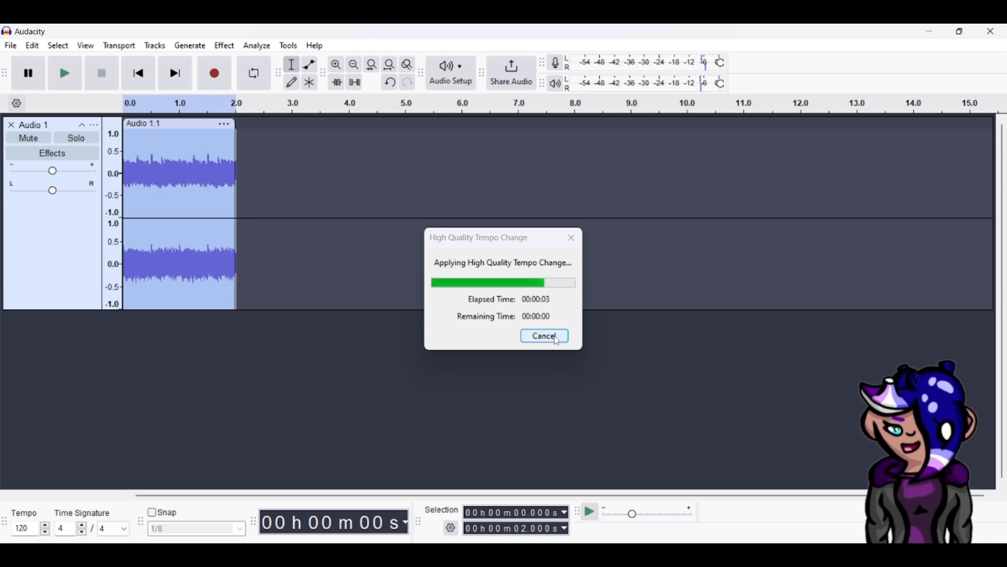
{"action": "key", "text": "space"}
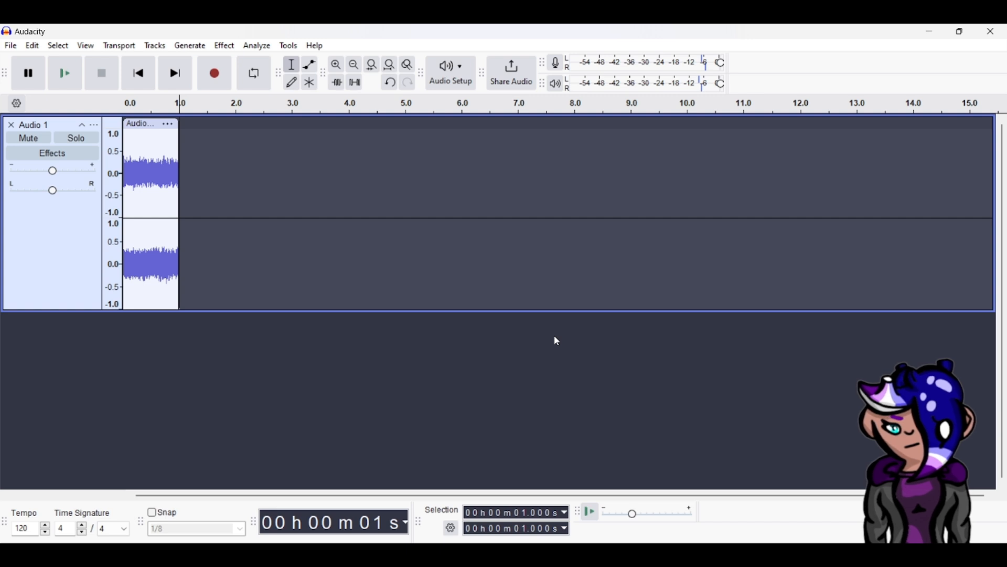
- Paste another copy after the compressed clip, mix and render the pair into one clip, and play it
{"action": "key", "text": "ctrl+v"}
{"action": "key", "text": "ctrl+a"}
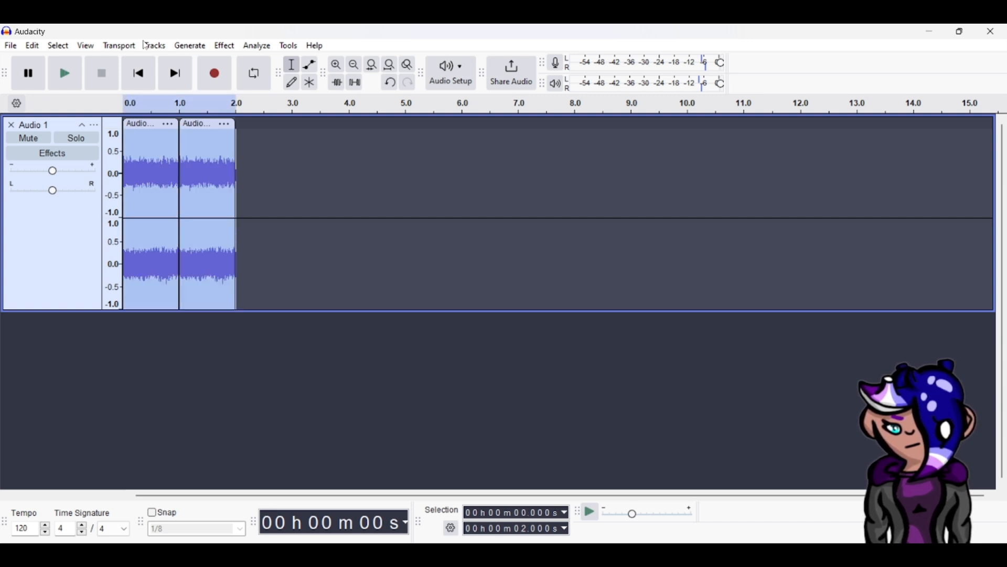
{"action": "left_click", "coordinate": [155, 46]}
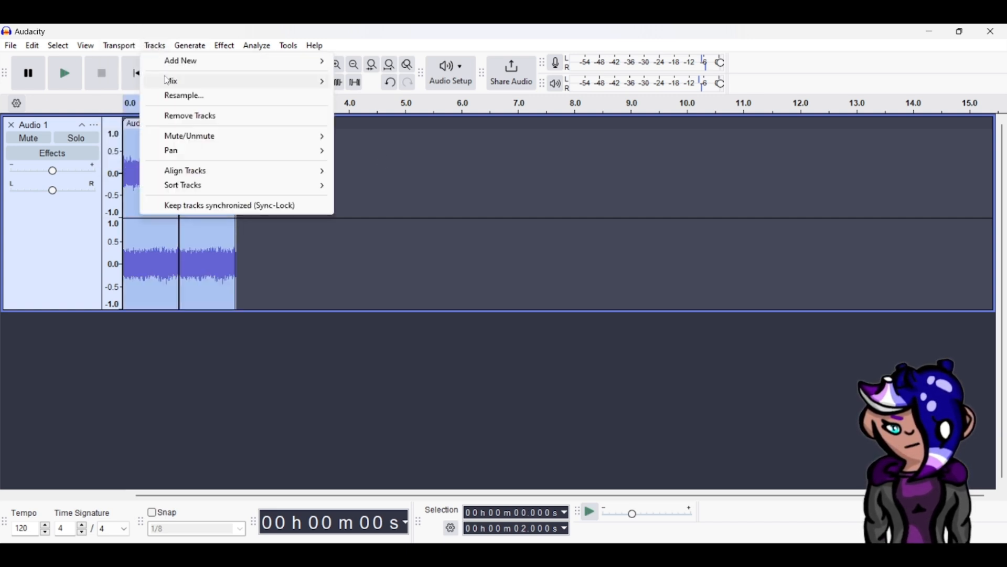
{"action": "left_click", "coordinate": [361, 95]}
{"action": "key", "text": "space"}
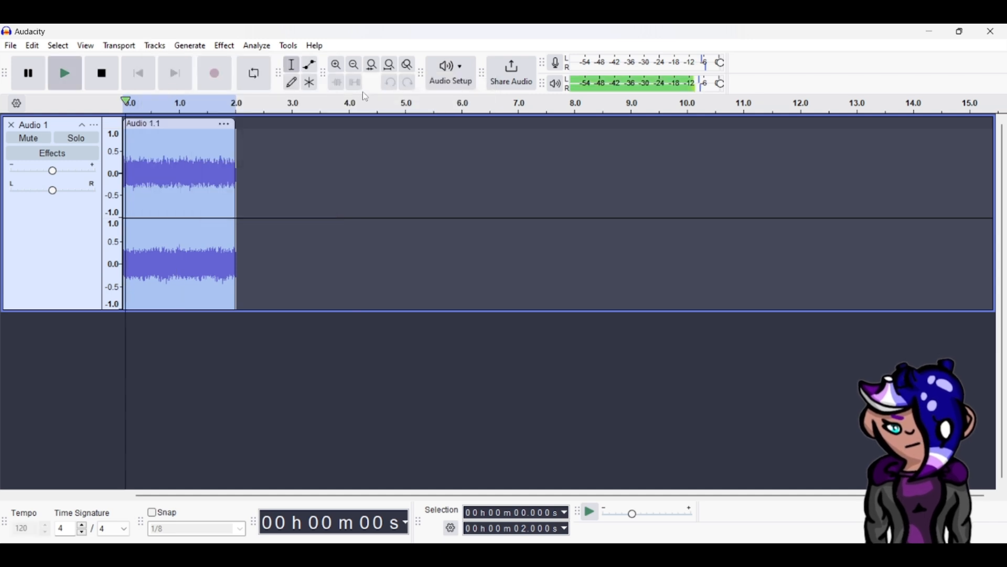
{"action": "key", "text": "space"}
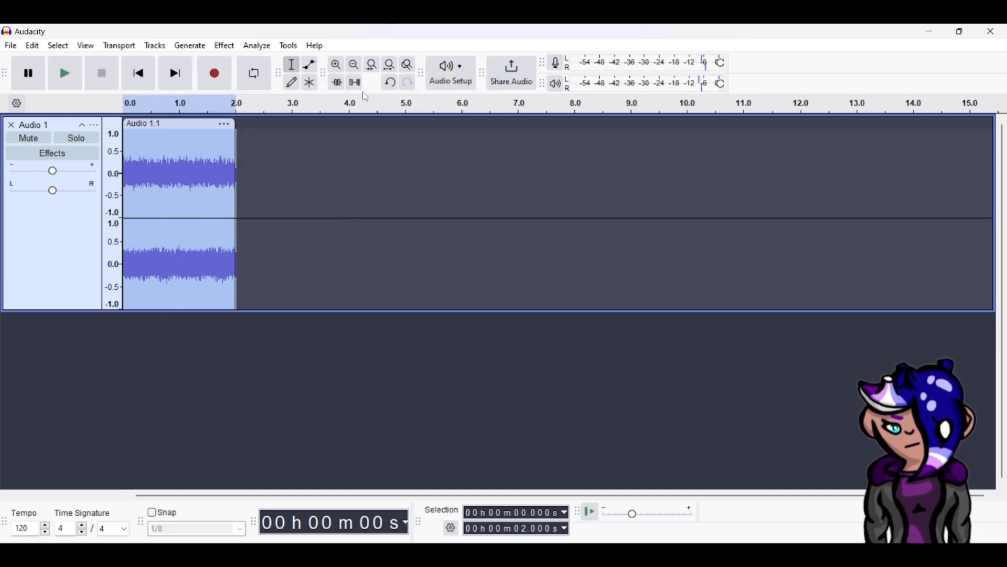
- Repeat the last tempo change on the rendered clip and listen to the result
{"action": "key", "text": "ctrl+r"}
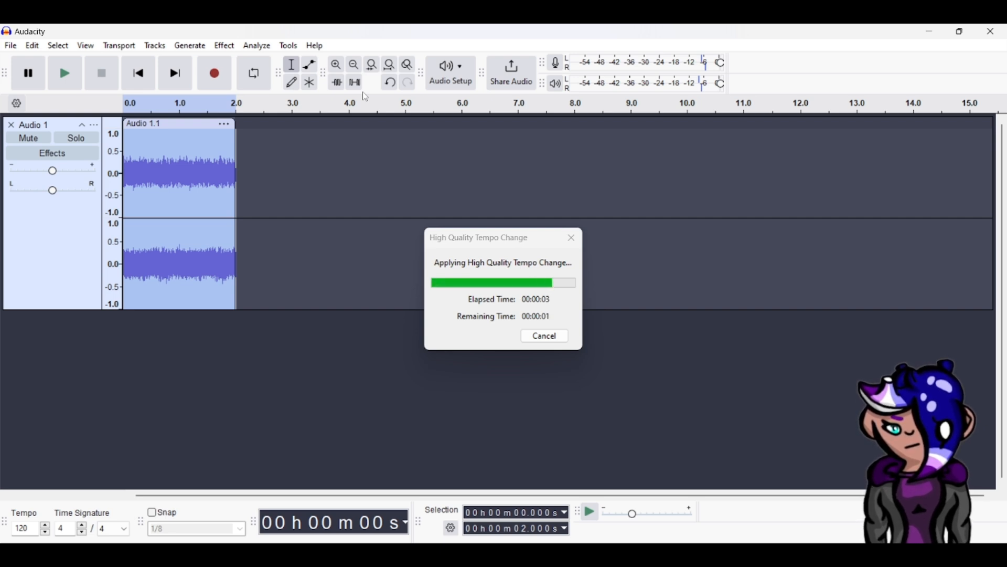
{"action": "key", "text": "space"}
{"action": "key", "text": "space"}
{"action": "key", "text": "space"}
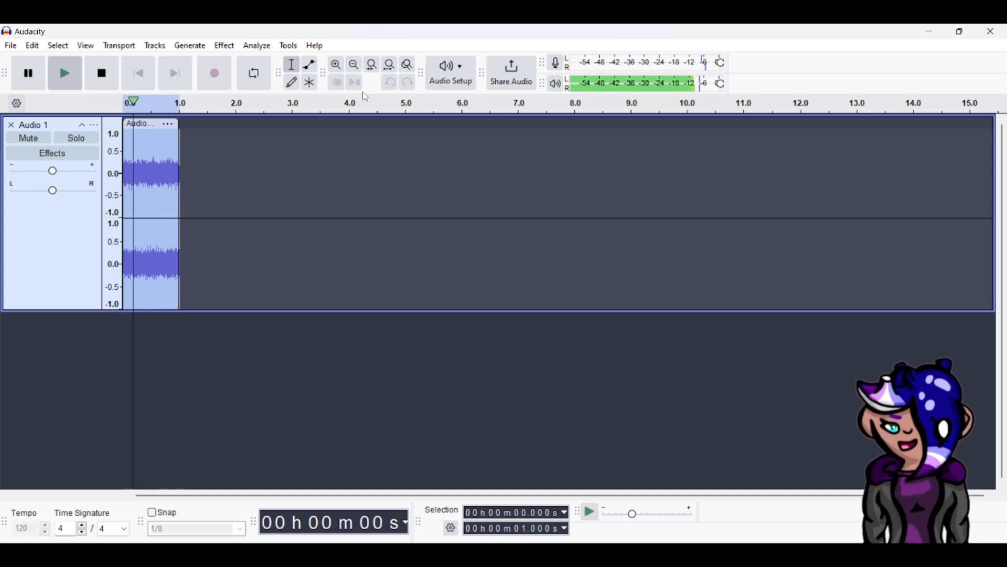
{"action": "key", "text": "space"}
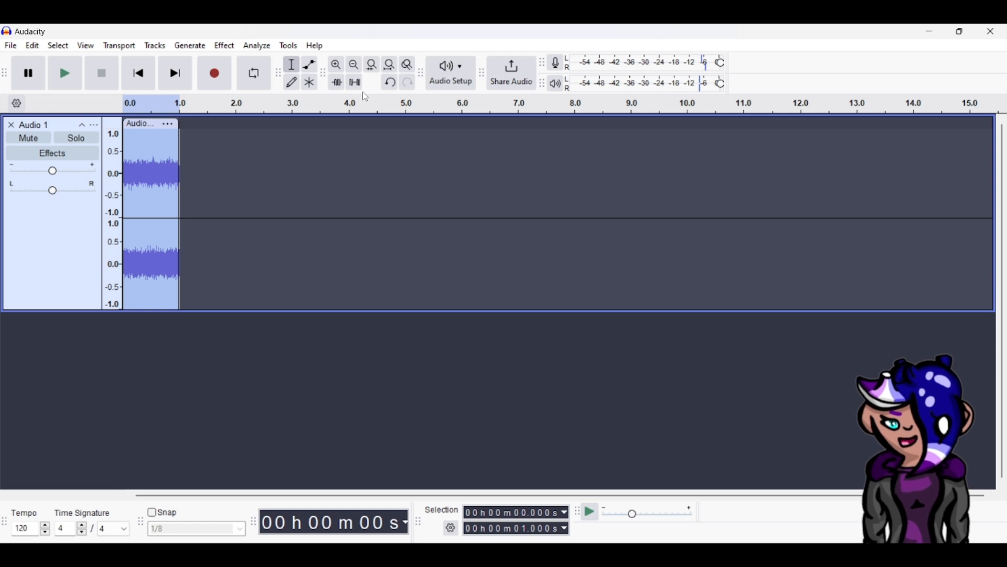
- Render the clip together with an appended copy into one clip and repeat the last tempo change on it
{"action": "key", "text": "End"}
{"action": "key", "text": "ctrl+v"}
{"action": "key", "text": "ctrl+a"}
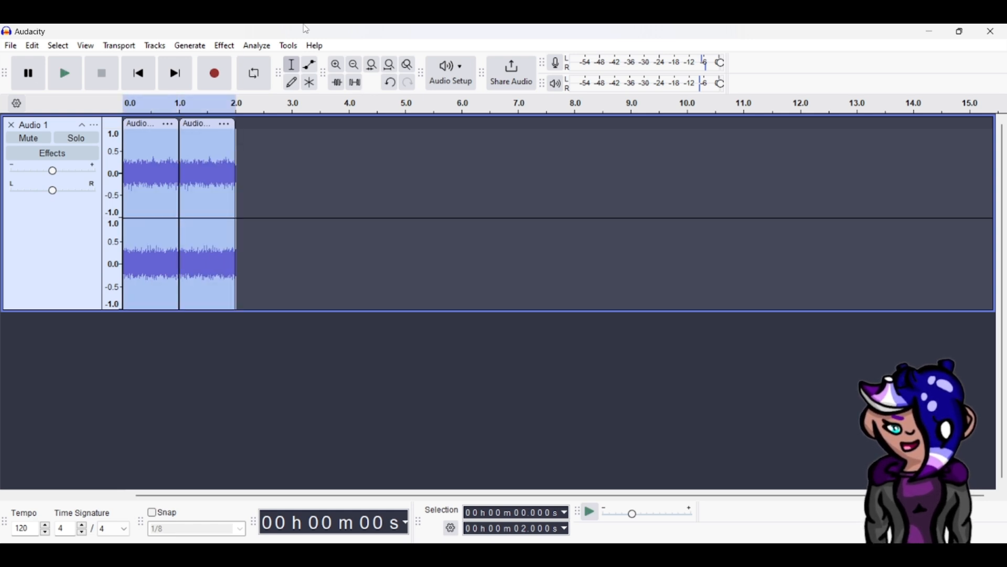
{"action": "left_click", "coordinate": [156, 46]}
{"action": "mouse_move", "coordinate": [200, 81]}
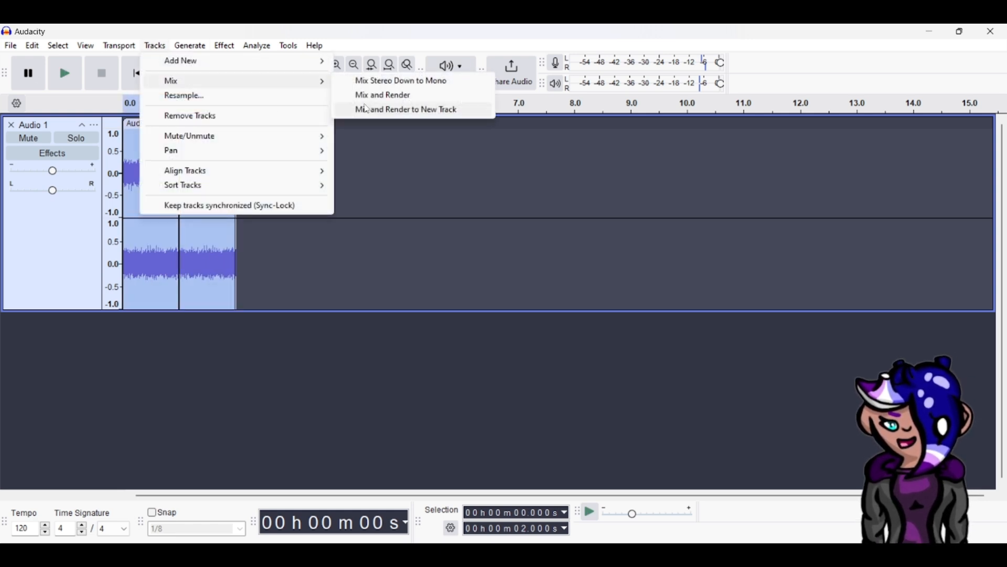
{"action": "left_click", "coordinate": [376, 96]}
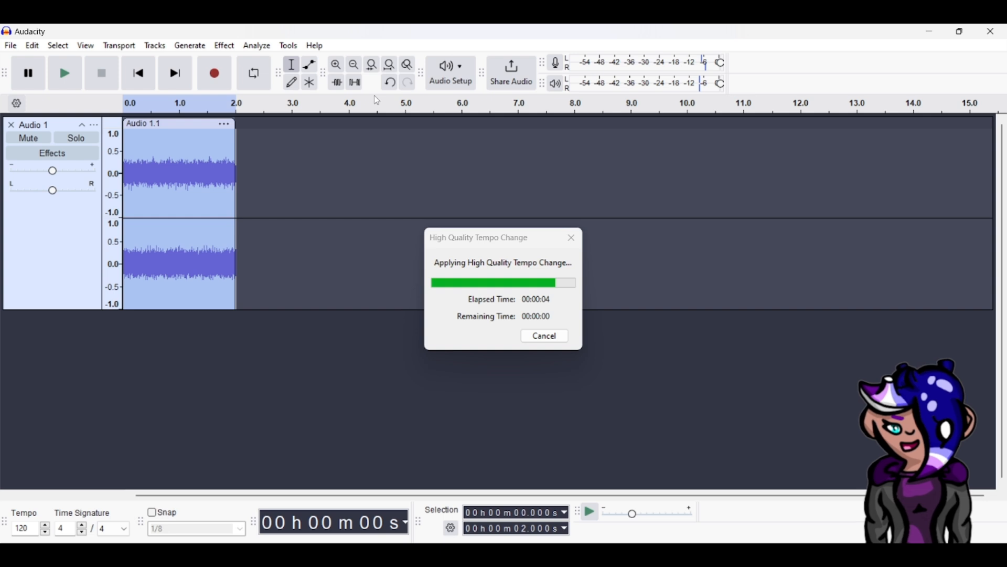
{"action": "key", "text": "space"}
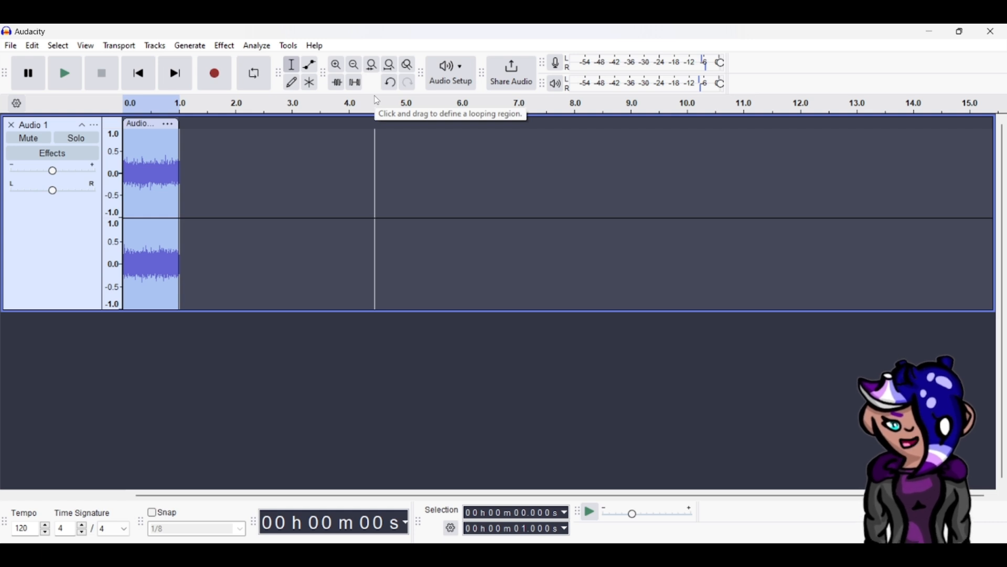
- Delete the finished 1-second clip from the Audio 1 track
{"action": "left_click", "coordinate": [154, 170]}
{"action": "double_click", "coordinate": [155, 169]}
{"action": "key", "text": "Delete"}
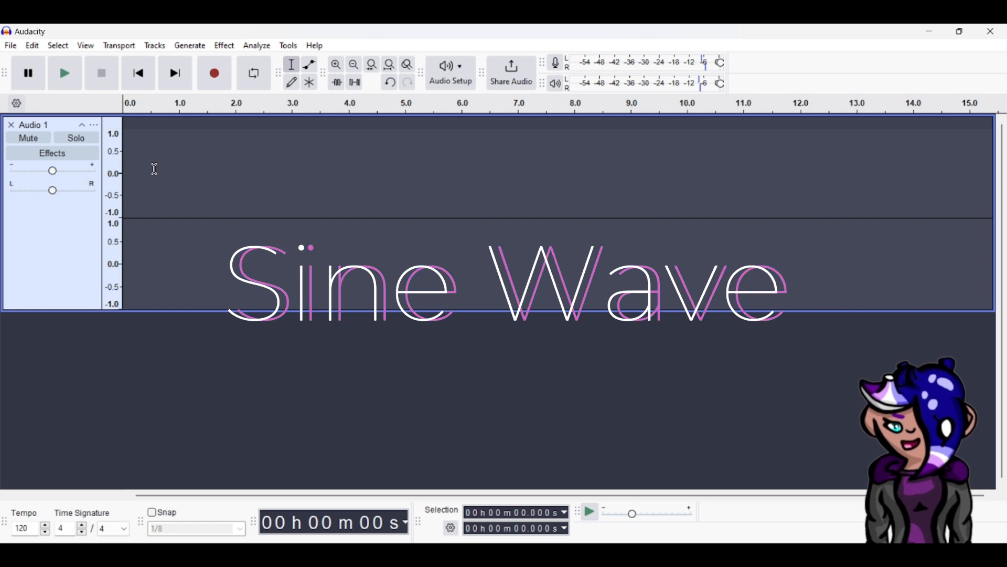
{"action": "key", "text": "r"}
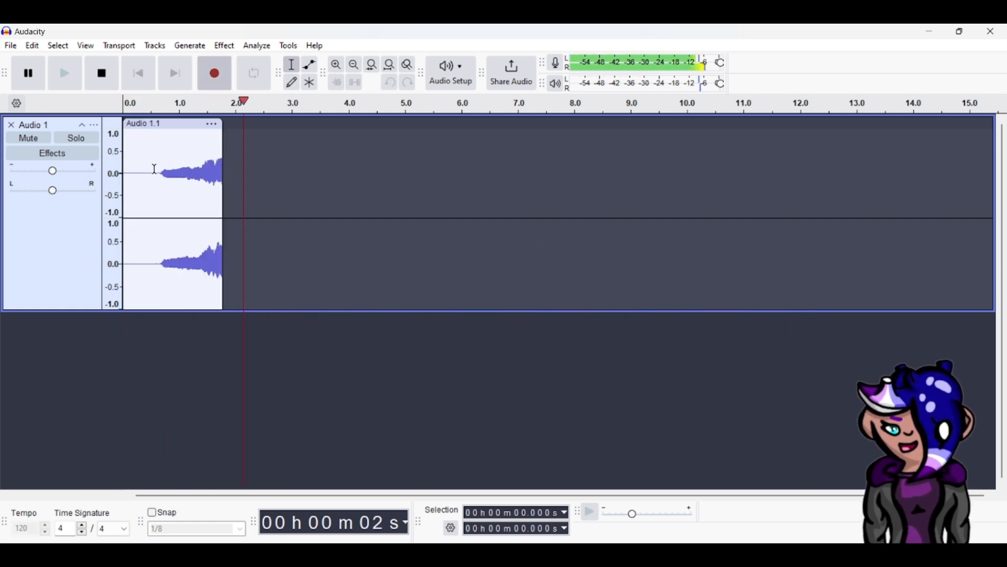
{"action": "key", "text": "space"}
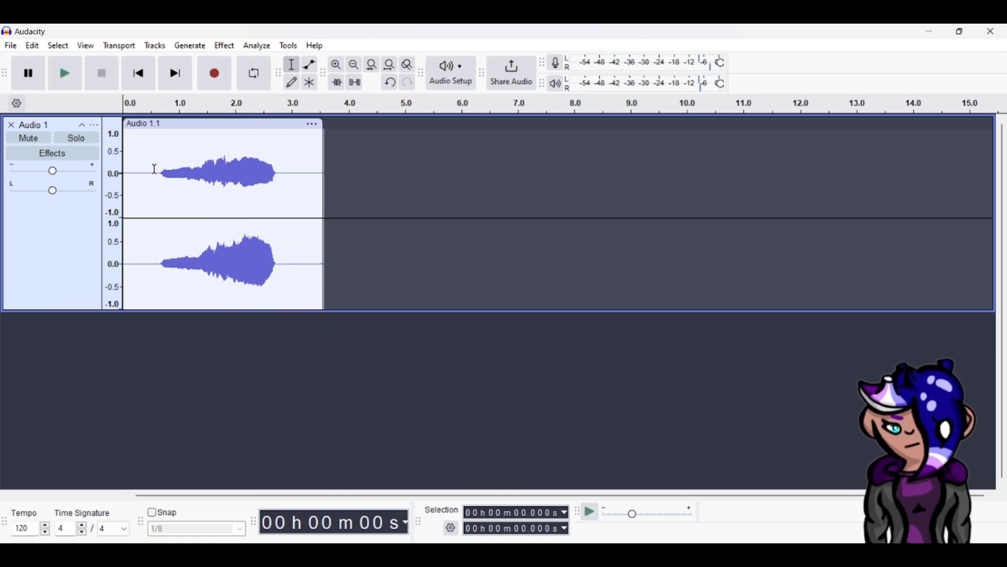
{"action": "double_click", "coordinate": [185, 182]}
{"action": "key", "text": "Delete"}
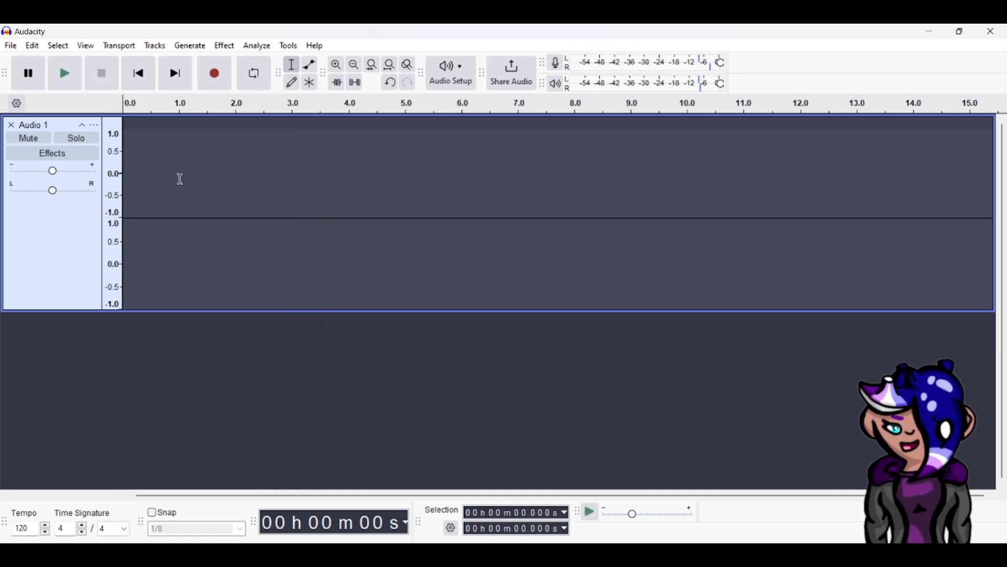
- Record a new take of about 3.9 seconds on the empty track and play it back
{"action": "key", "text": "r"}
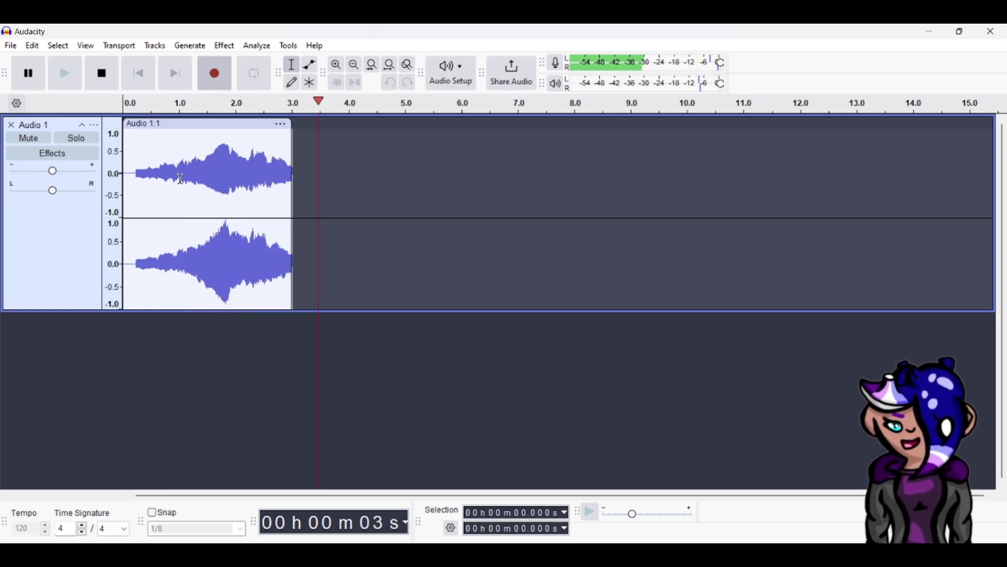
{"action": "key", "text": "space"}
{"action": "key", "text": "space"}
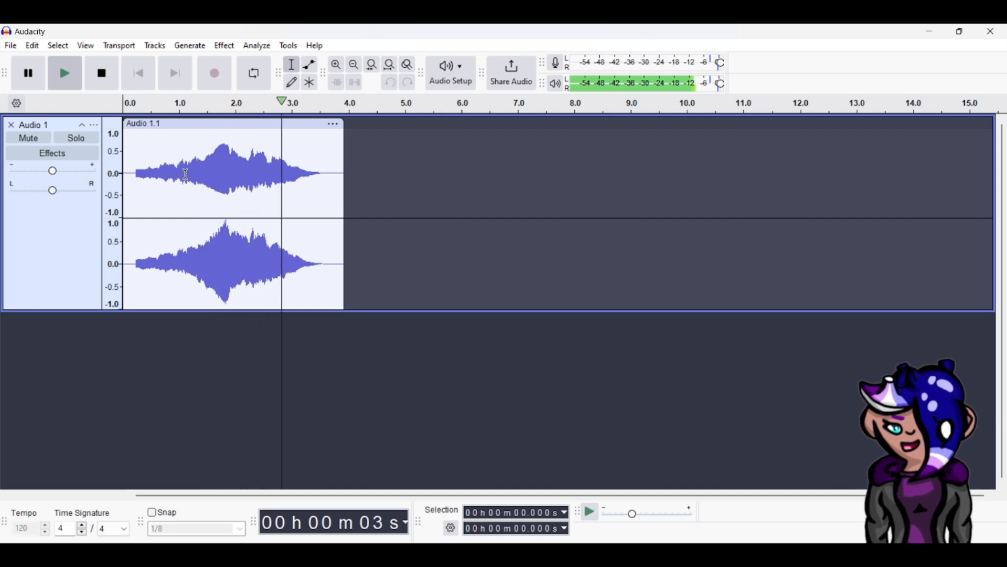
- Lower the volume of the recording's sounding part, from 0.255 to 3.506 seconds, with Amplify and play the result
{"action": "left_click_drag", "start_coordinate": [134, 173], "coordinate": [320, 190]}
{"action": "left_click_drag", "start_coordinate": [136, 234], "coordinate": [142, 238]}
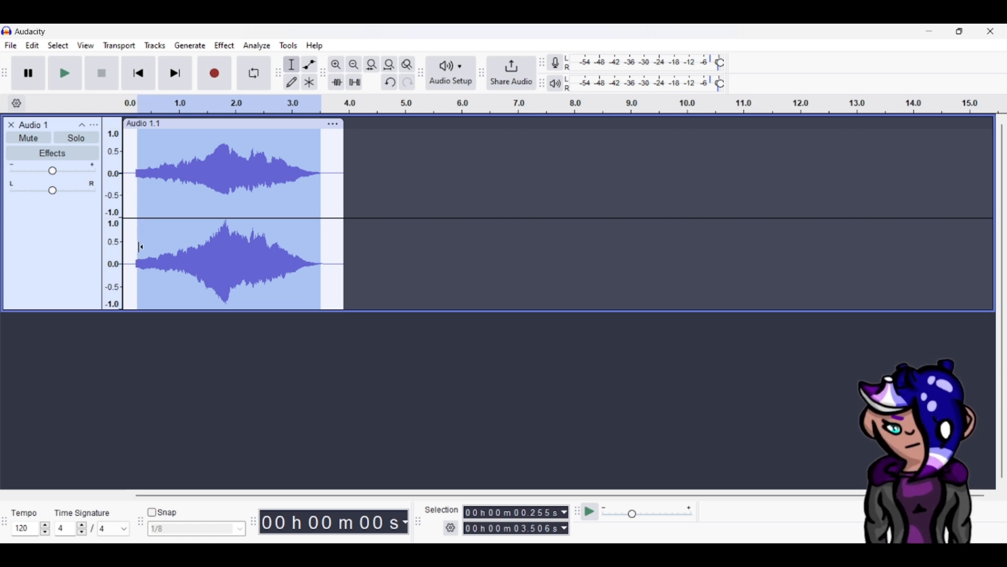
{"action": "key", "text": "space"}
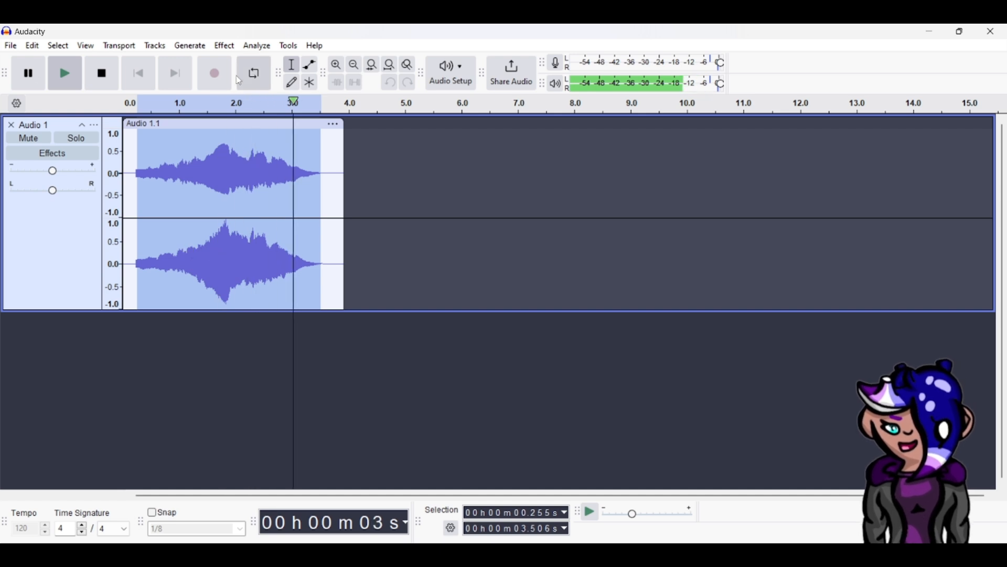
{"action": "left_click", "coordinate": [225, 46]}
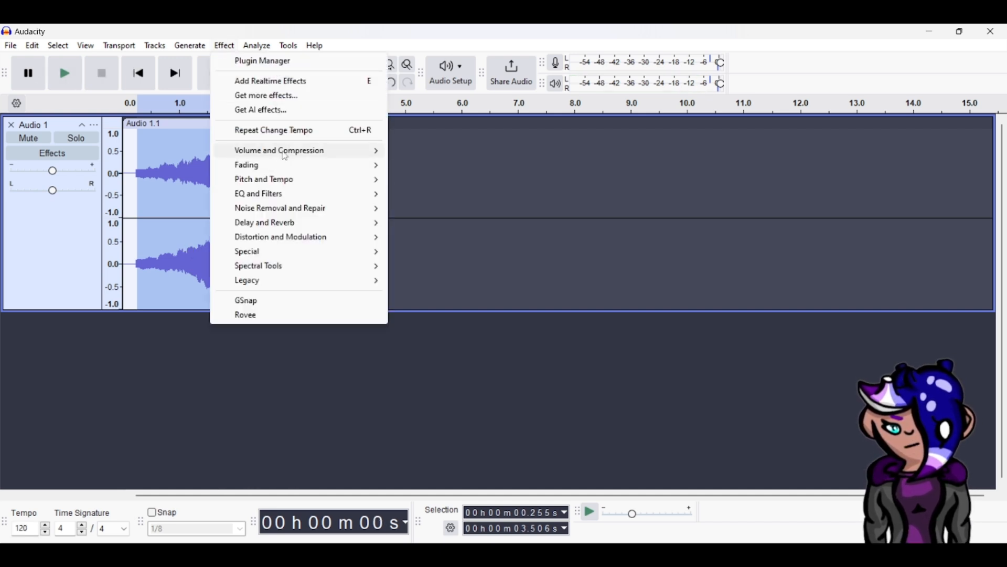
{"action": "mouse_move", "coordinate": [362, 153]}
{"action": "left_click", "coordinate": [429, 150]}
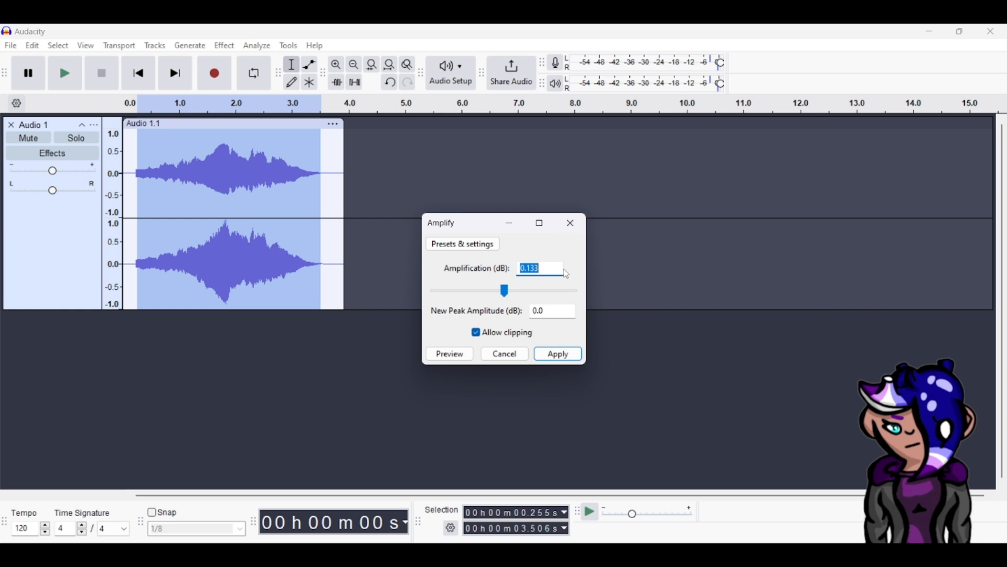
{"action": "type", "text": "3"}
{"action": "left_click", "coordinate": [559, 355]}
{"action": "key", "text": "space"}
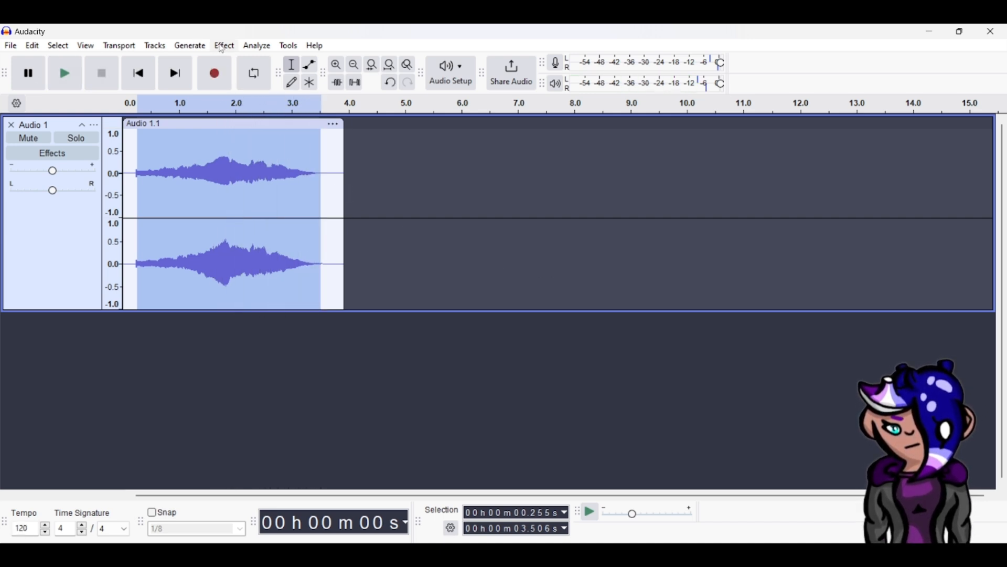
- Replace the whole recording with the copied sounding part, pasted at the start of the track
{"action": "key", "text": "ctrl+a"}
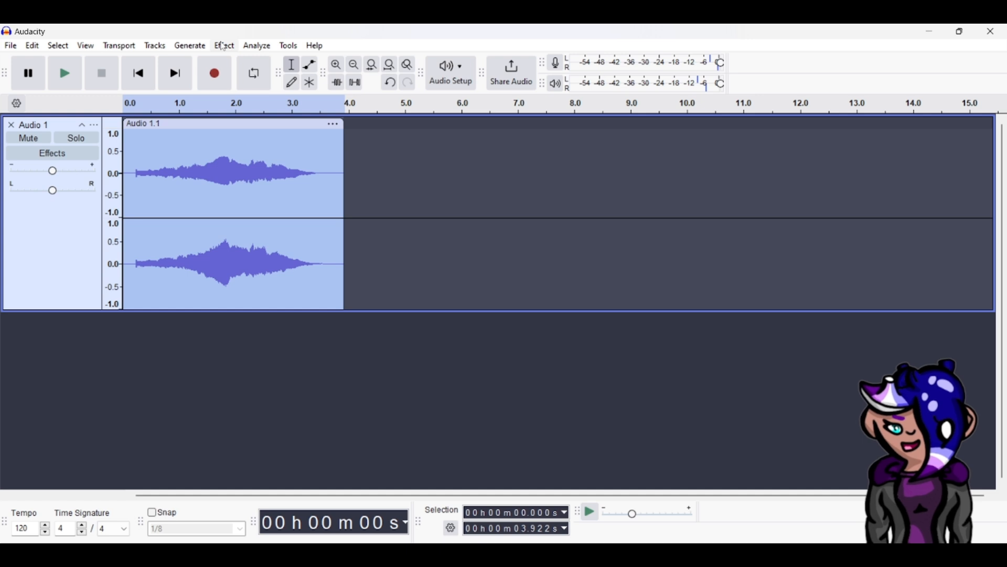
{"action": "key", "text": "Delete"}
{"action": "key", "text": "ctrl+v"}
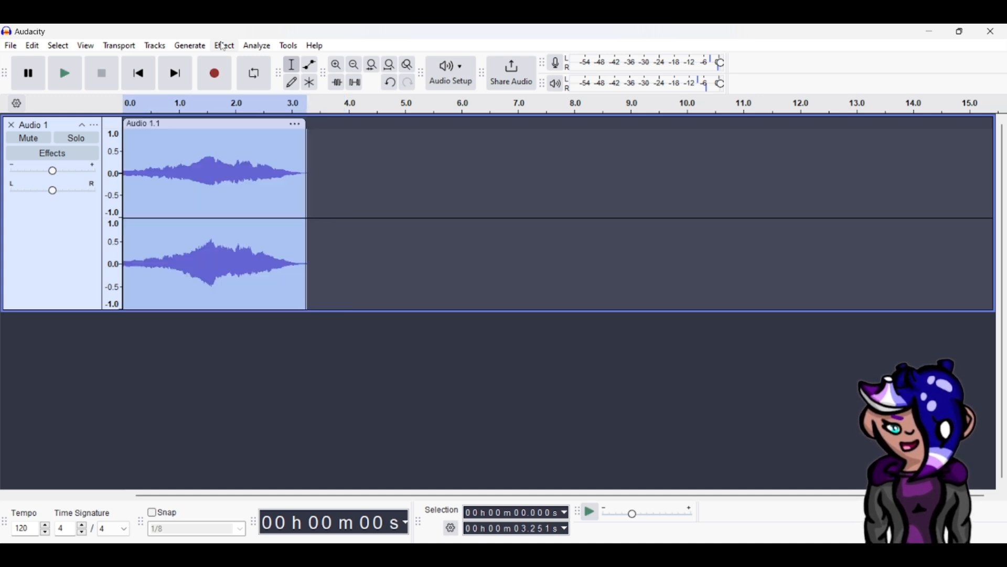
- Append a second copy of the trimmed recording and mix and render the two into one clip
{"action": "key", "text": "Right"}
{"action": "key", "text": "ctrl+v"}
{"action": "key", "text": "ctrl+a"}
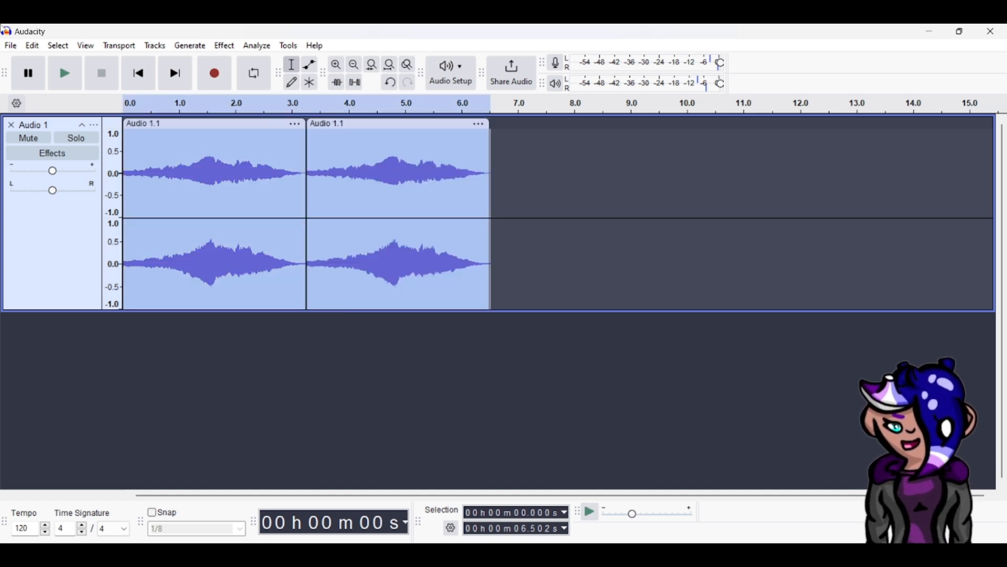
{"action": "left_click", "coordinate": [156, 46]}
{"action": "mouse_move", "coordinate": [203, 82]}
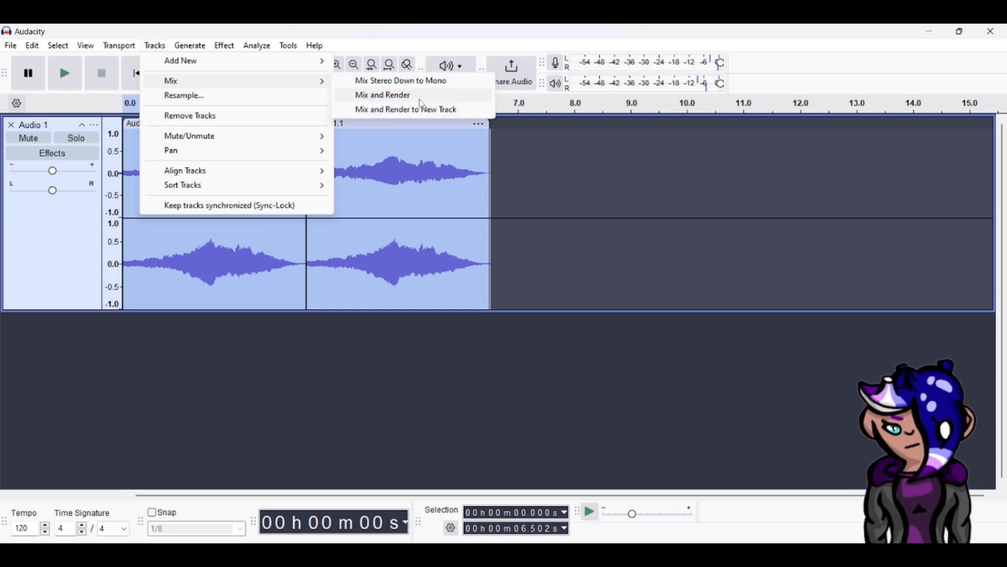
{"action": "left_click", "coordinate": [422, 96]}
- Change the tempo of the rendered 6.5-second clip so that its length becomes 1 second, and play it
{"action": "left_click", "coordinate": [226, 47]}
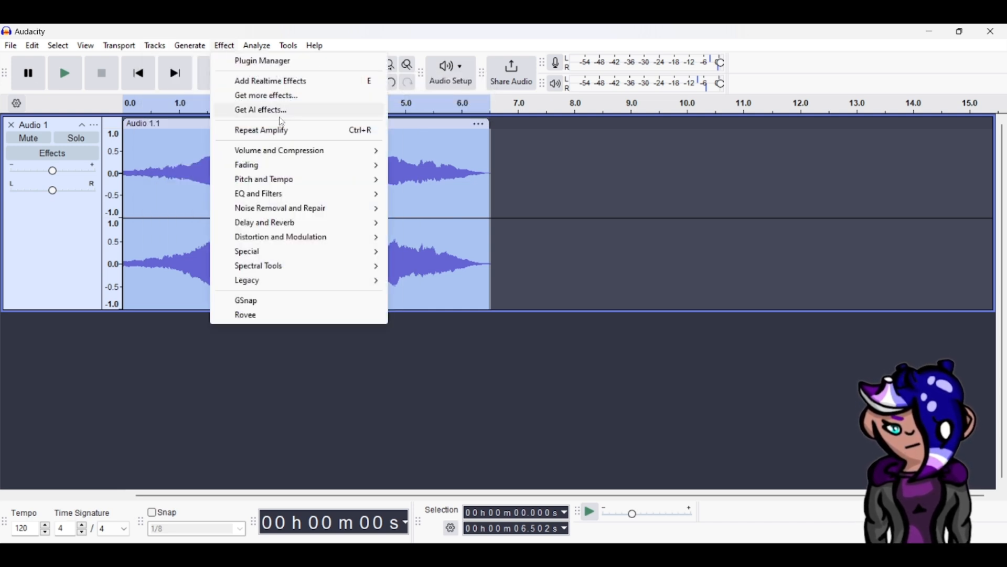
{"action": "mouse_move", "coordinate": [283, 179]}
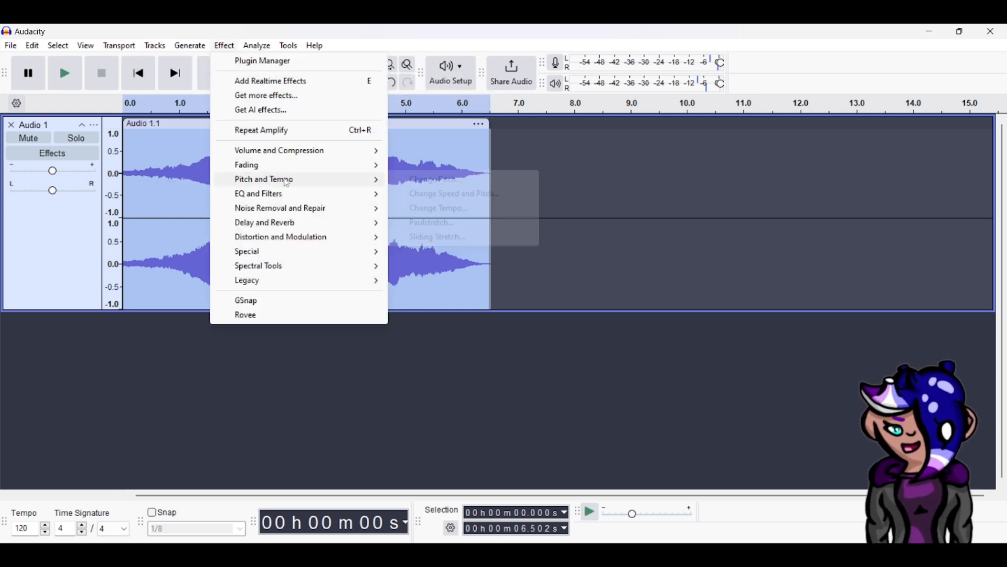
{"action": "left_click", "coordinate": [450, 209]}
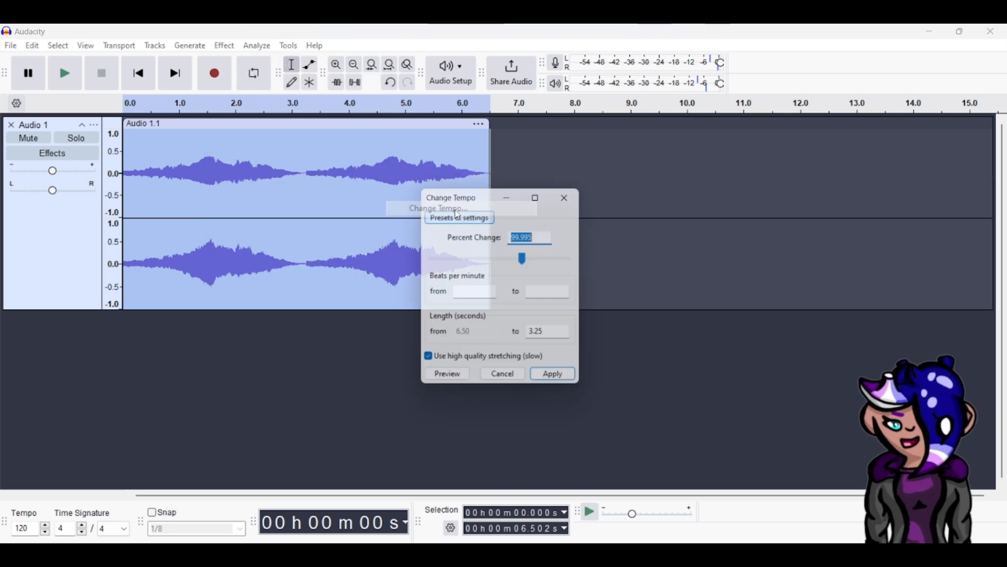
{"action": "double_click", "coordinate": [553, 339]}
{"action": "key", "text": "Return"}
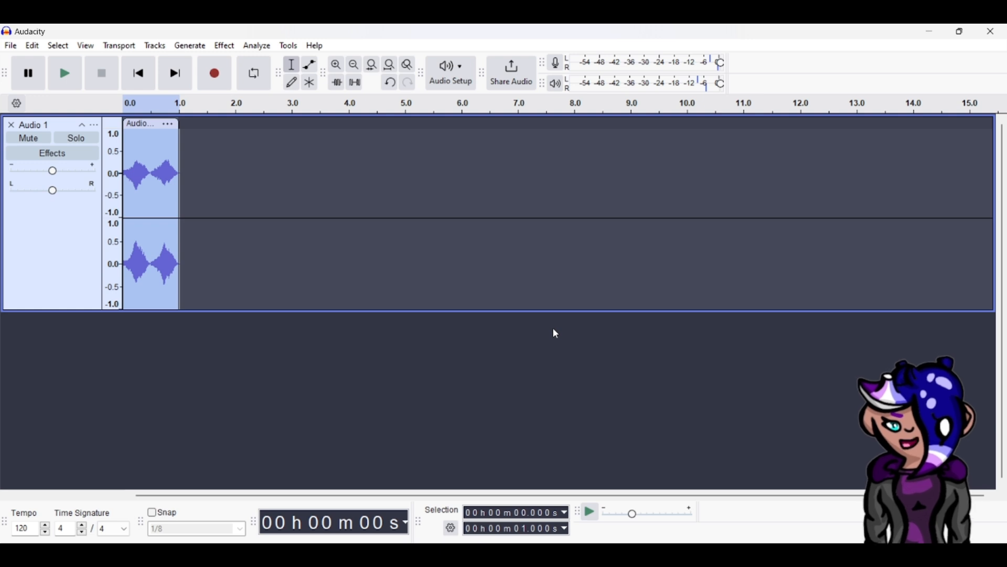
{"action": "key", "text": "space"}
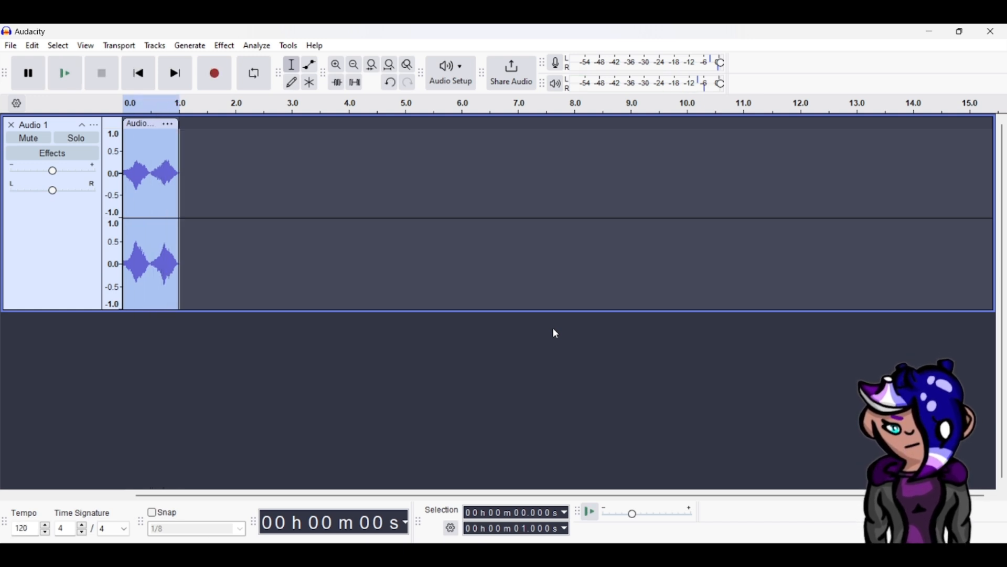
- Append a copy of the 1-second clip directly after it and mix and render the two into one clip
{"action": "key", "text": "ctrl+c"}
{"action": "key", "text": "Right"}
{"action": "key", "text": "ctrl+v"}
{"action": "key", "text": "ctrl+a"}
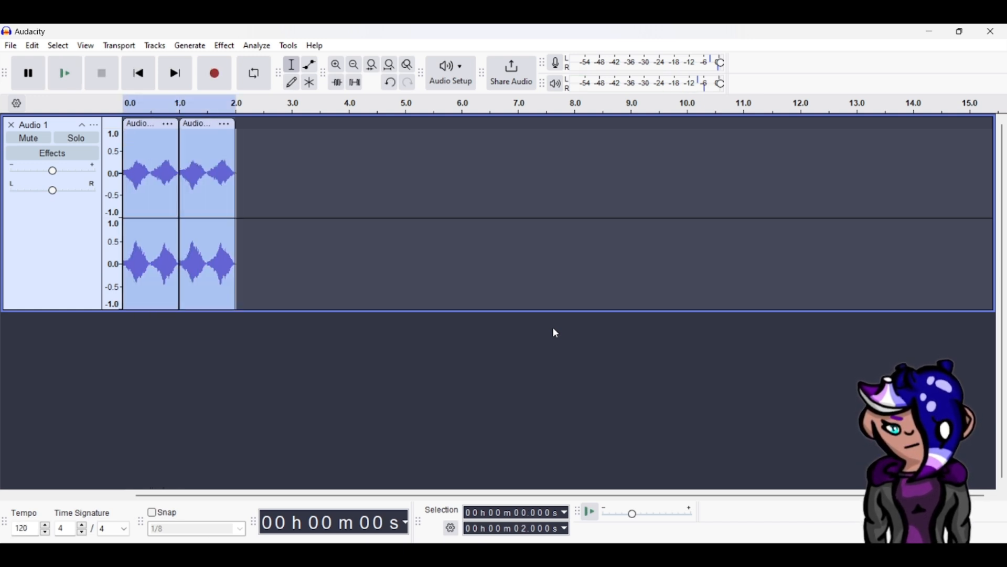
{"action": "left_click", "coordinate": [155, 46]}
{"action": "mouse_move", "coordinate": [181, 80]}
{"action": "left_click", "coordinate": [401, 110]}
- Change the tempo of the rendered 2-second clip to a length of 1 second and play the result
{"action": "left_click", "coordinate": [219, 47]}
{"action": "mouse_move", "coordinate": [294, 179]}
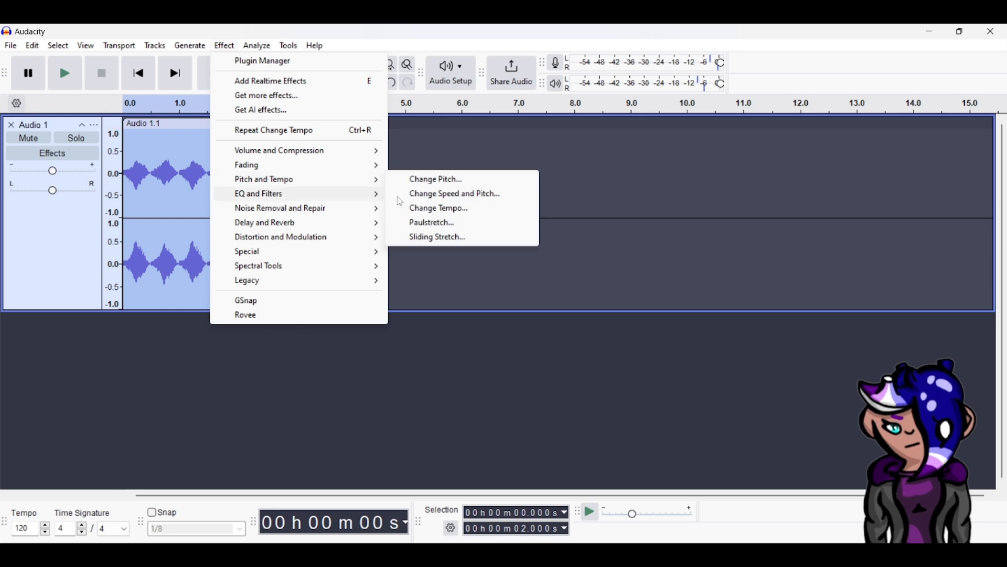
{"action": "left_click", "coordinate": [432, 207]}
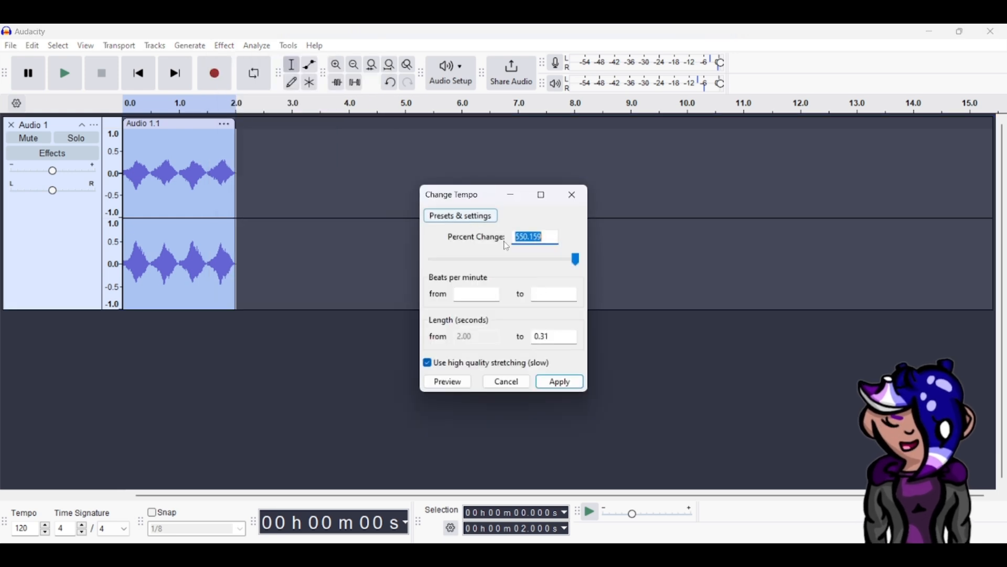
{"action": "double_click", "coordinate": [566, 335]}
{"action": "type", "text": "4"}
{"action": "key", "text": "Return"}
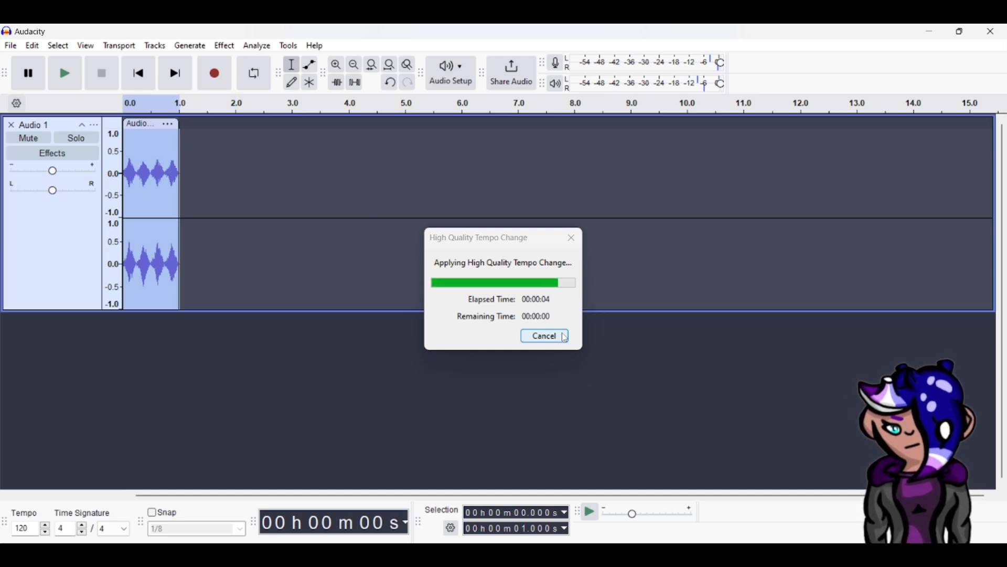
{"action": "key", "text": "space"}
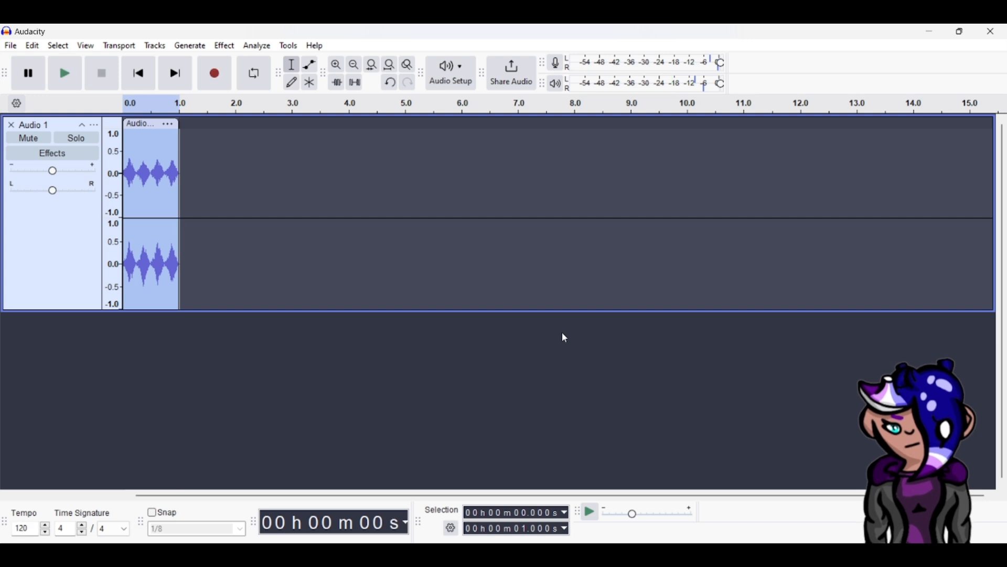
- Double the four-pulse clip with an appended copy rendered into one, and repeat Change Tempo to shorten it to 1 second and play it
{"action": "key", "text": "End"}
{"action": "key", "text": "ctrl+v"}
{"action": "key", "text": "ctrl+a"}
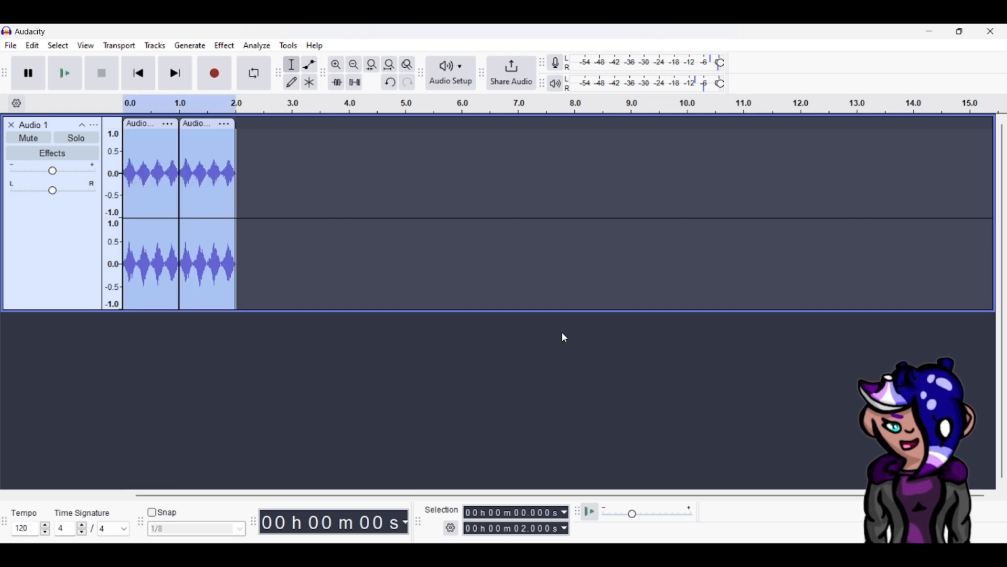
{"action": "left_click", "coordinate": [155, 45]}
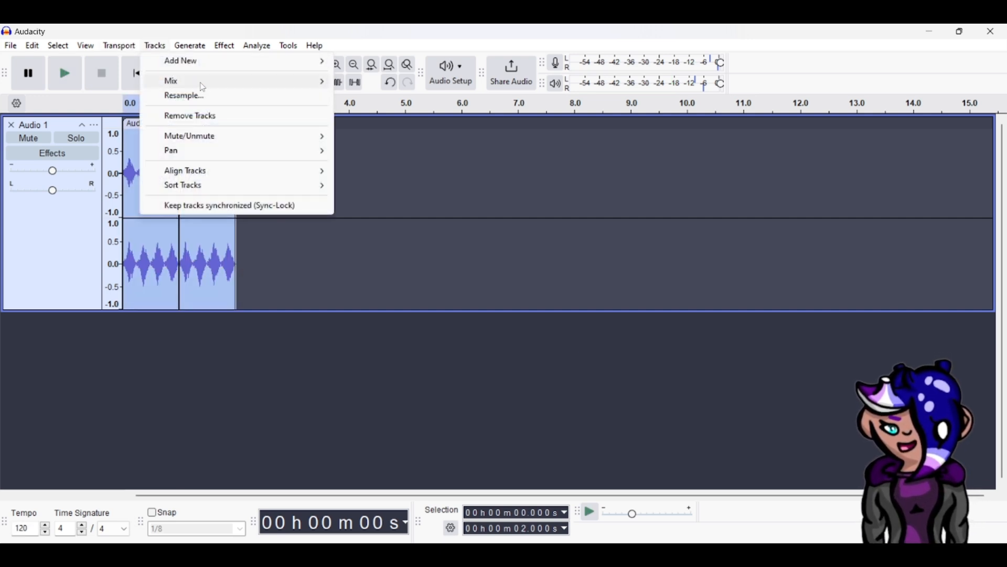
{"action": "mouse_move", "coordinate": [200, 81]}
{"action": "left_click", "coordinate": [373, 97]}
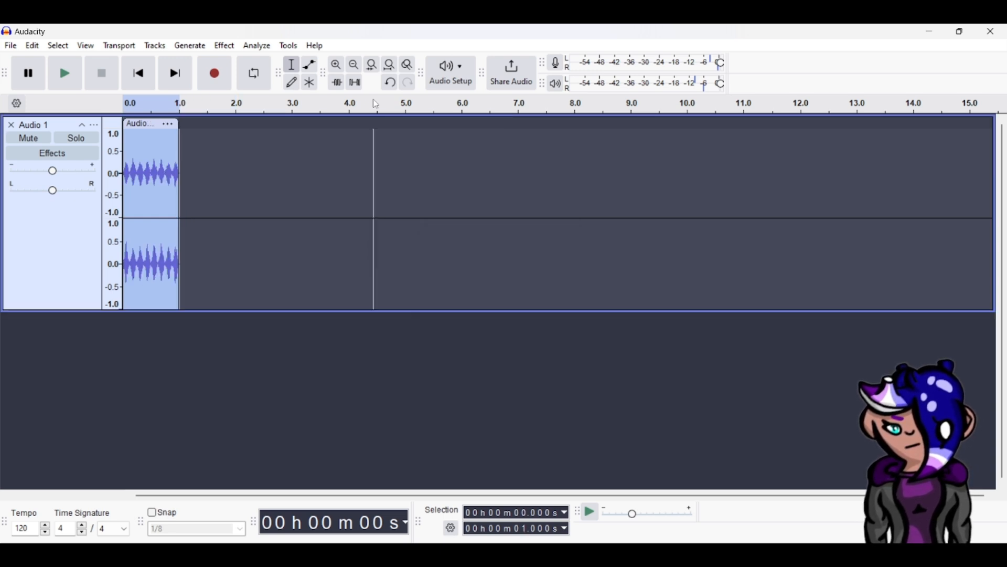
{"action": "key", "text": "space"}
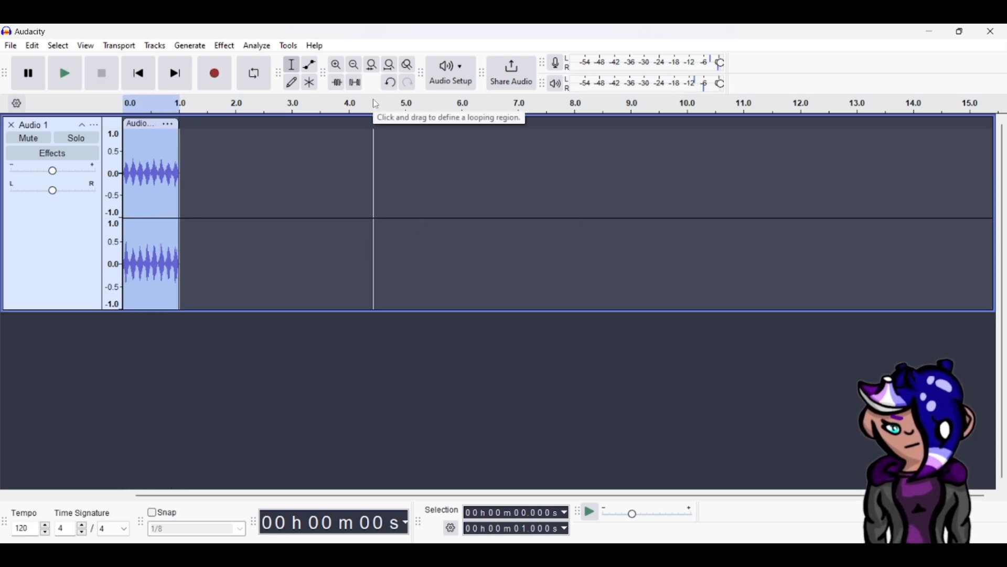
- Double the eight-pulse clip with a rendered copy, and compress it back to 1 second with the same tempo change for playback
{"action": "key", "text": "Right"}
{"action": "key", "text": "ctrl+v"}
{"action": "key", "text": "ctrl+a"}
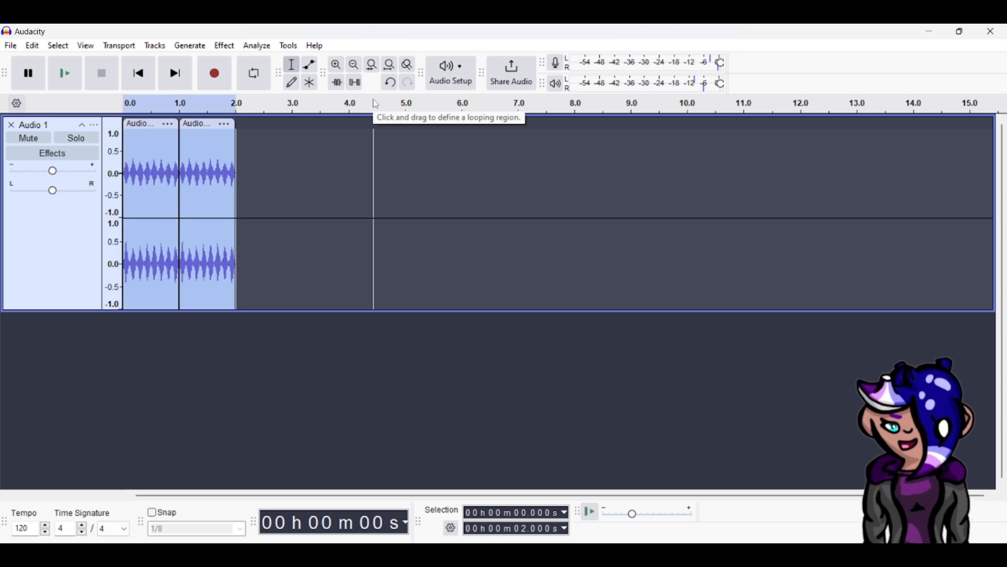
{"action": "left_click", "coordinate": [156, 46]}
{"action": "mouse_move", "coordinate": [197, 81]}
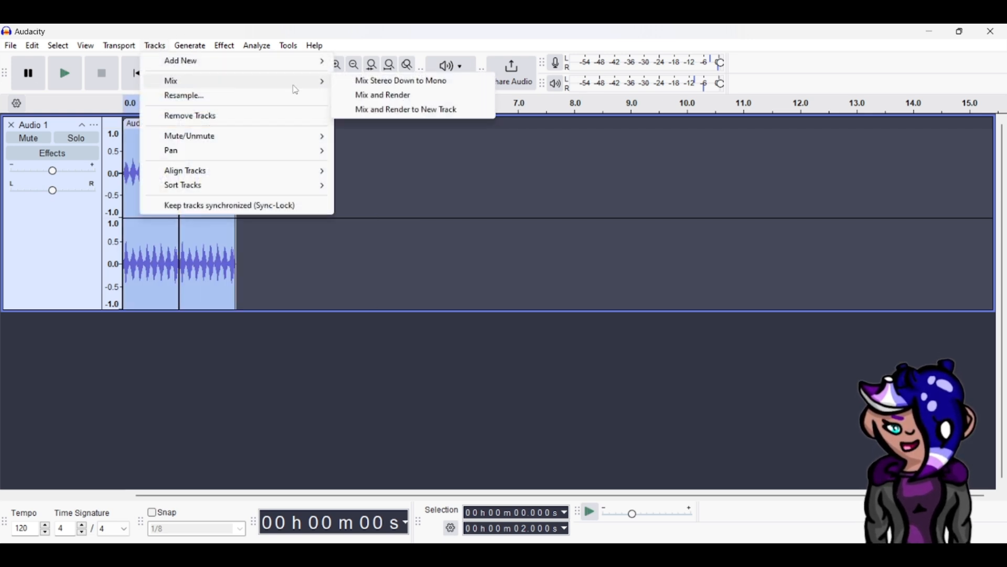
{"action": "left_click", "coordinate": [387, 95]}
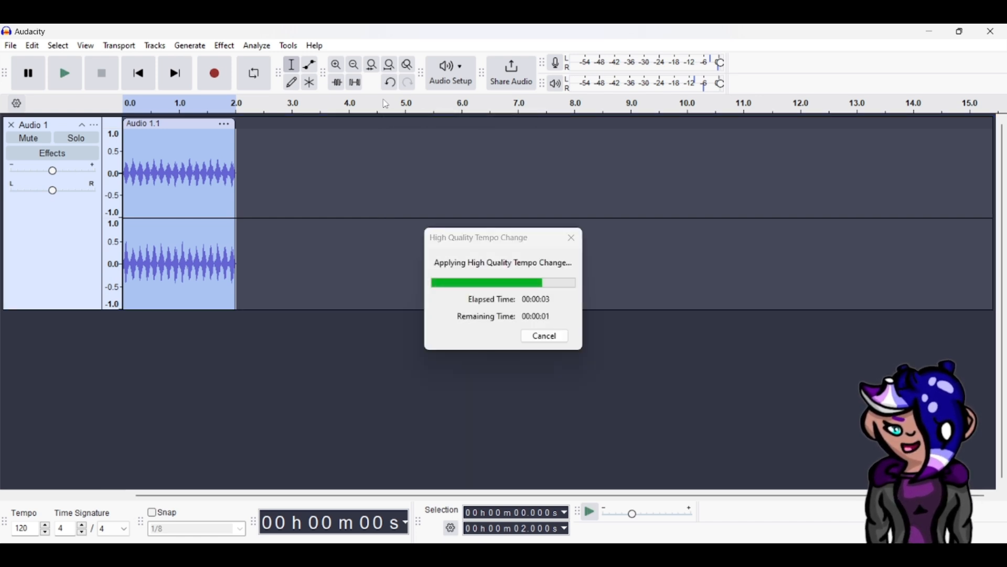
{"action": "key", "text": "space"}
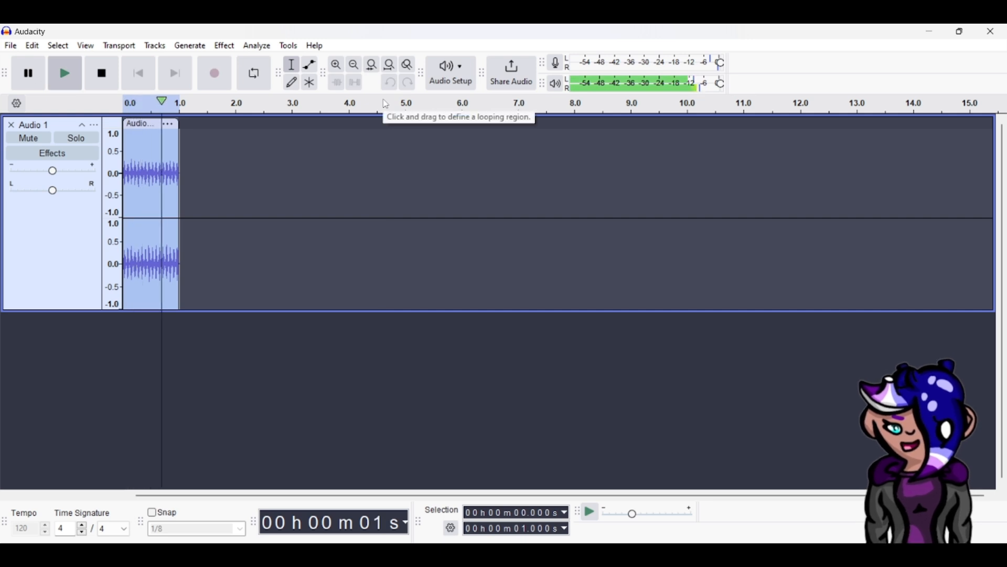
- Append and render a copy of the sixteen-pulse clip, and reapply the tempo change to bring it to 1 second and play it
{"action": "key", "text": "Right"}
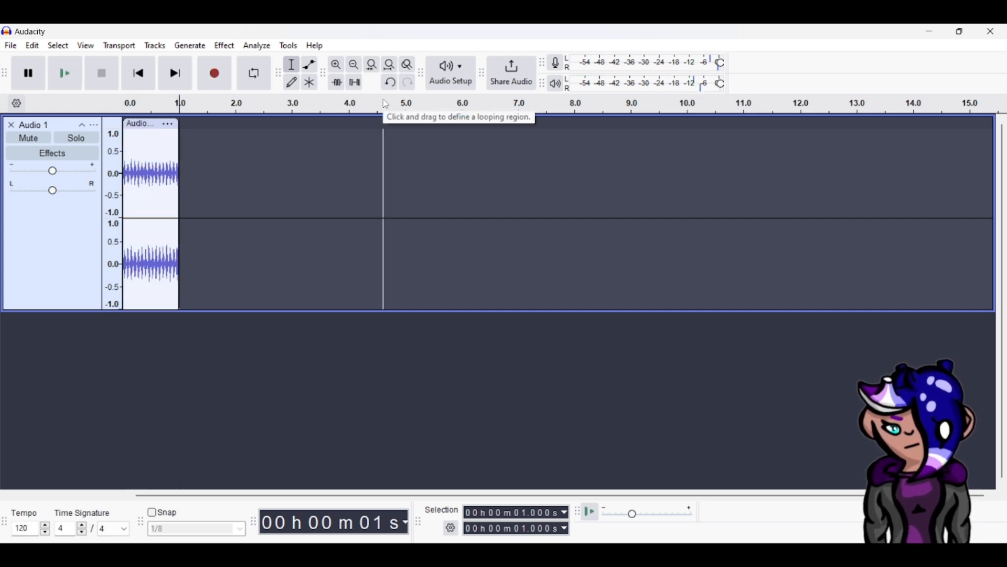
{"action": "key", "text": "ctrl+v"}
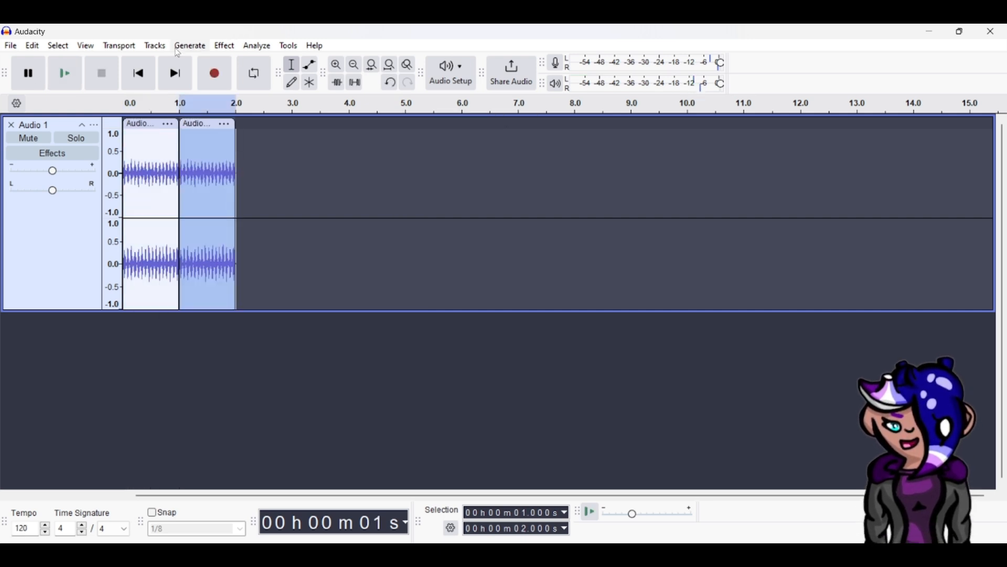
{"action": "key", "text": "ctrl+a"}
{"action": "left_click", "coordinate": [155, 46]}
{"action": "mouse_move", "coordinate": [172, 85]}
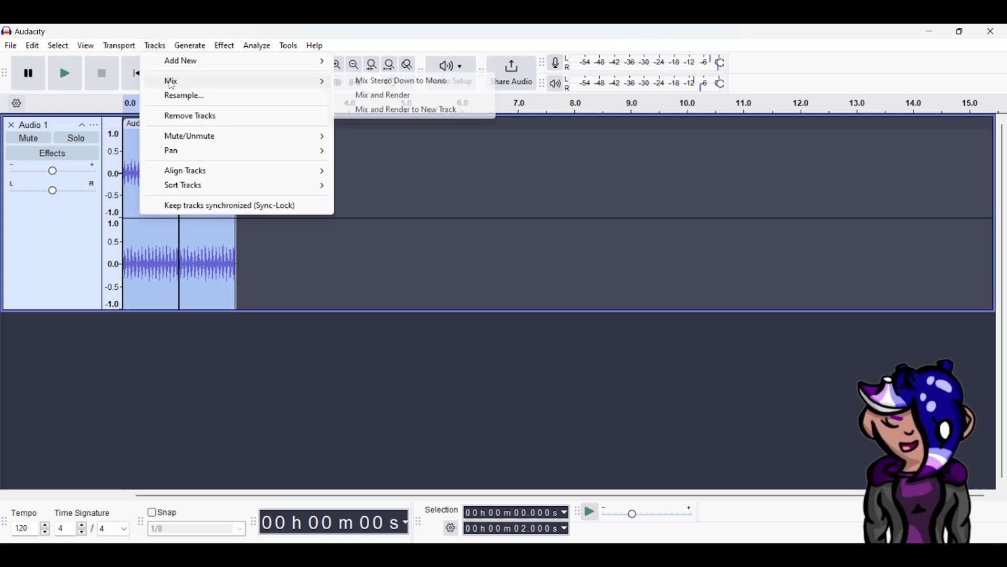
{"action": "left_click", "coordinate": [375, 95]}
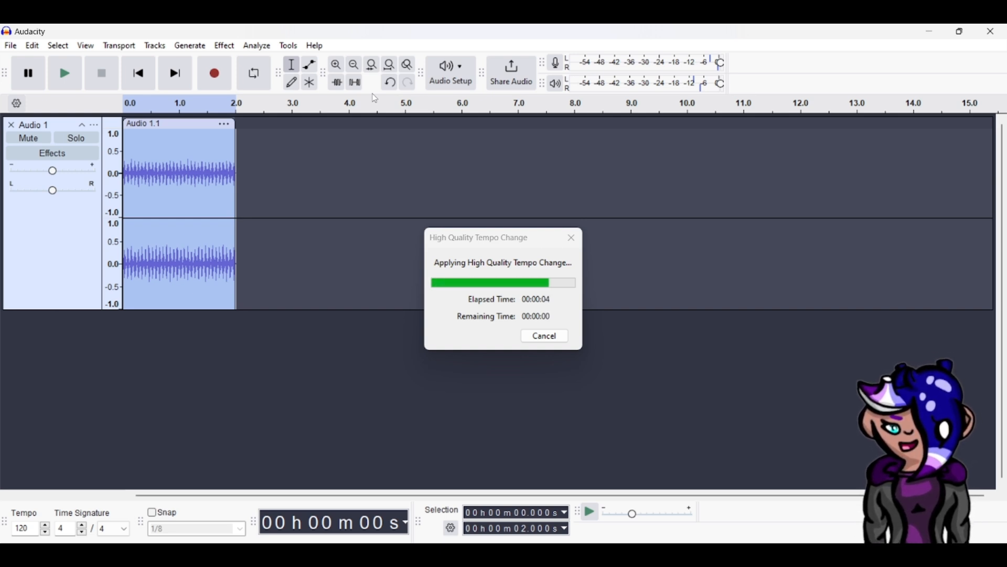
{"action": "key", "text": "space"}
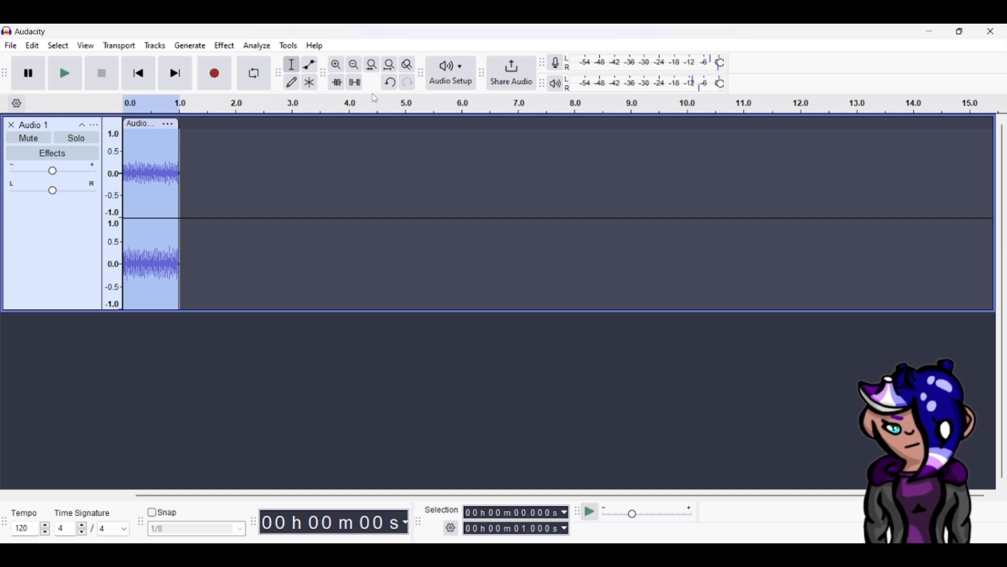
- Duplicate the 32-pulse clip into one rendered 2-second clip, and repeat the tempo change to reduce it to 1 second and play it
{"action": "key", "text": "Right"}
{"action": "key", "text": "ctrl+v"}
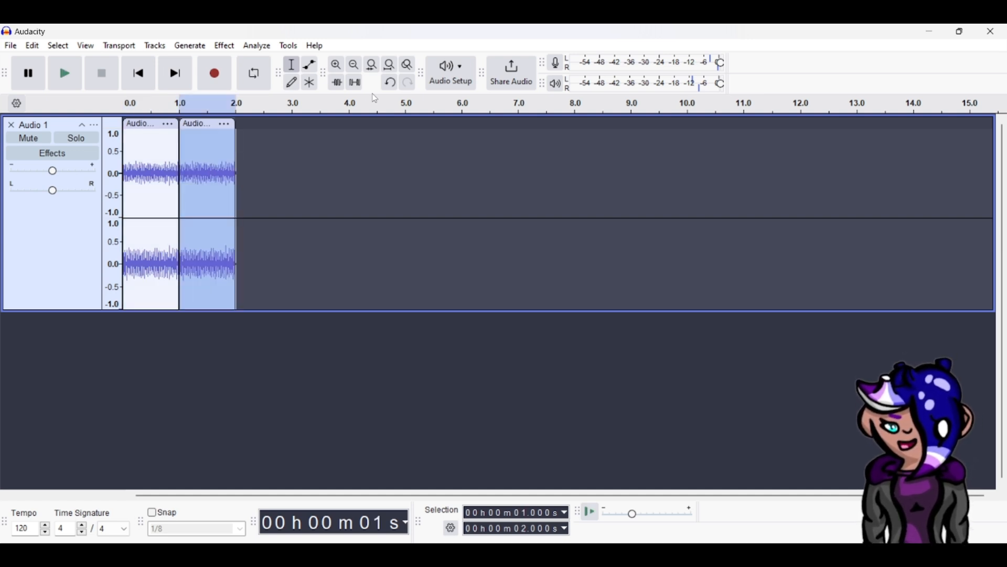
{"action": "key", "text": "ctrl+a"}
{"action": "left_click", "coordinate": [155, 46]}
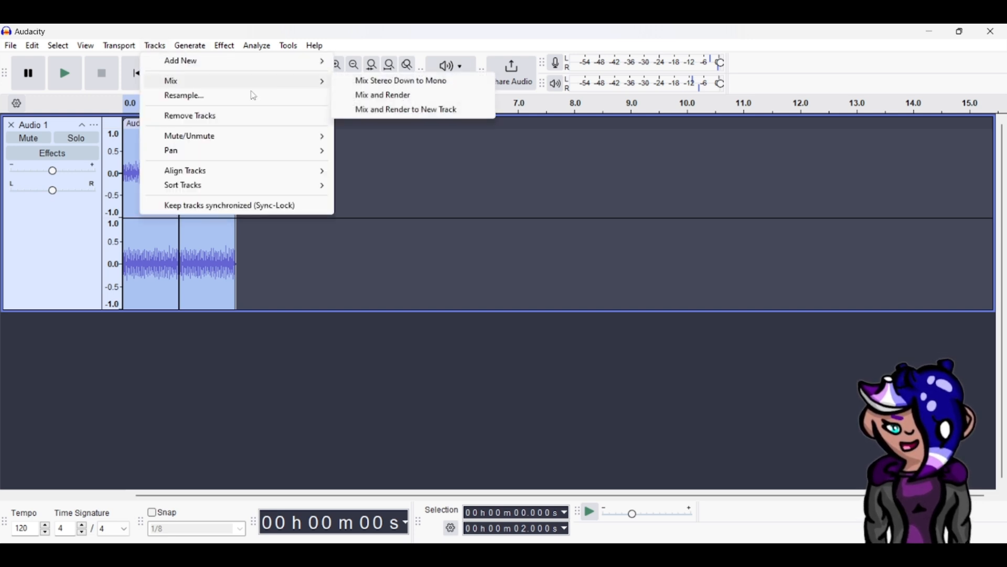
{"action": "left_click", "coordinate": [360, 97]}
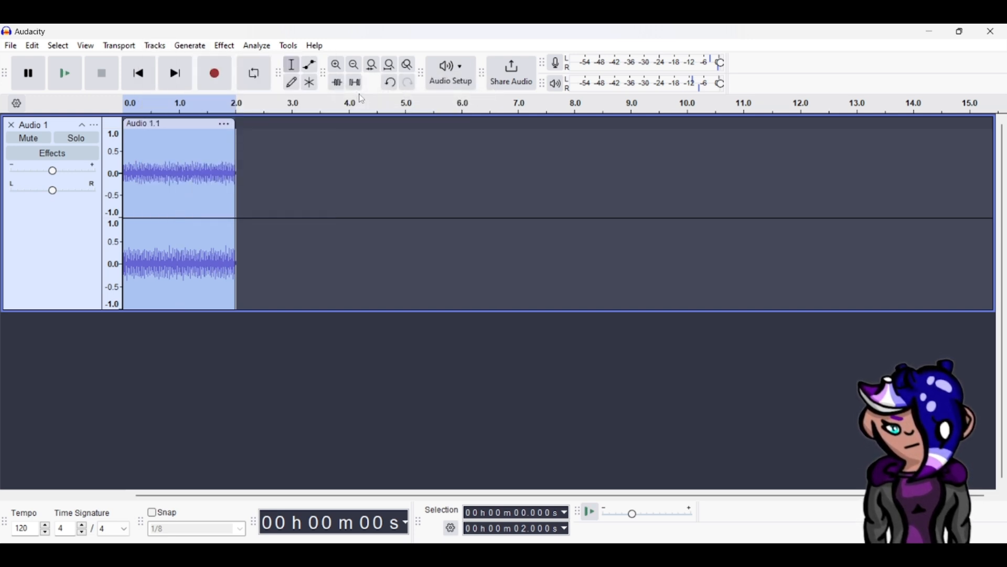
{"action": "key", "text": "ctrl+r"}
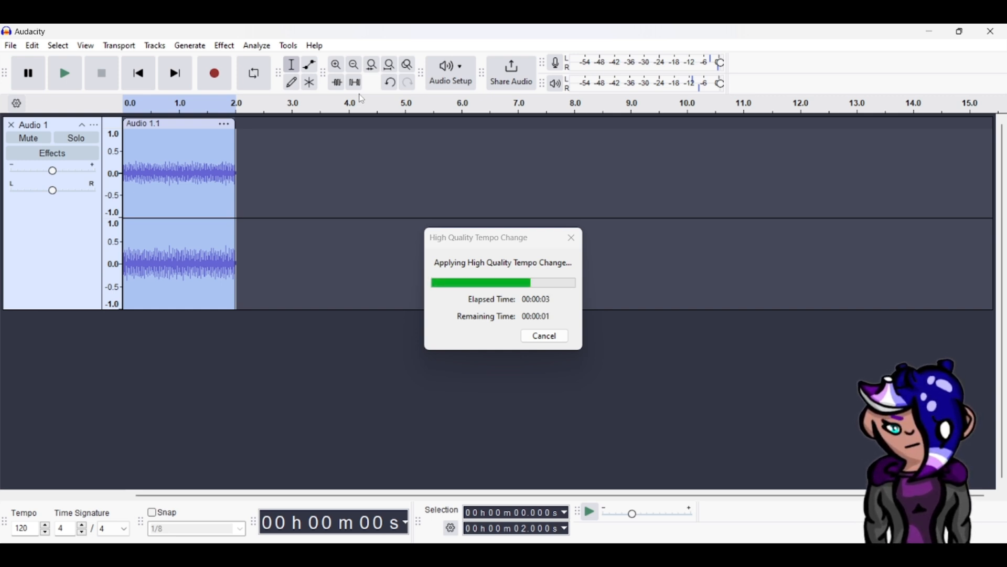
{"action": "key", "text": "space"}
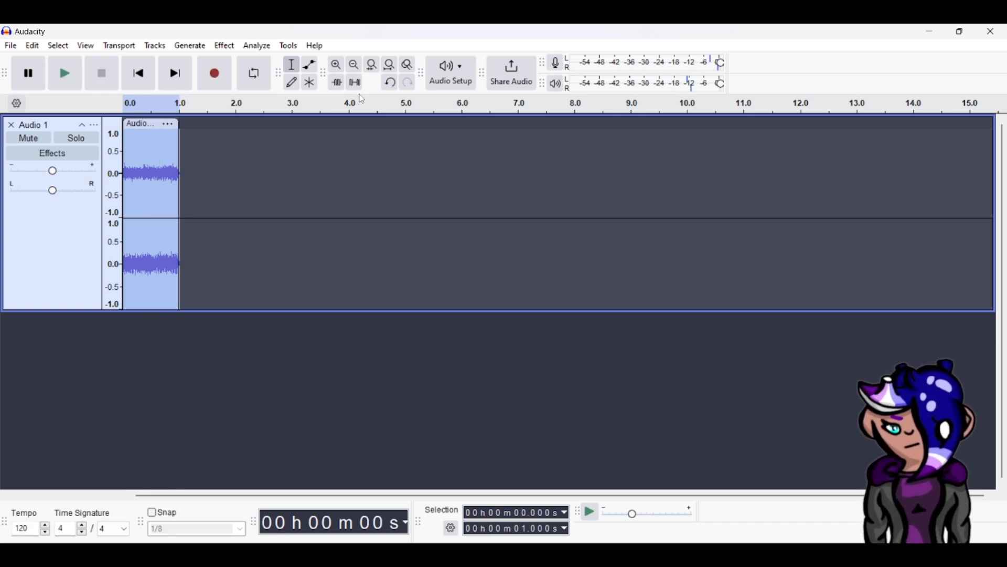
- Double the newly compressed 64-pulse clip with a rendered copy, and repeat Change Tempo to return it to 1 second and play it
{"action": "key", "text": "ctrl+v"}
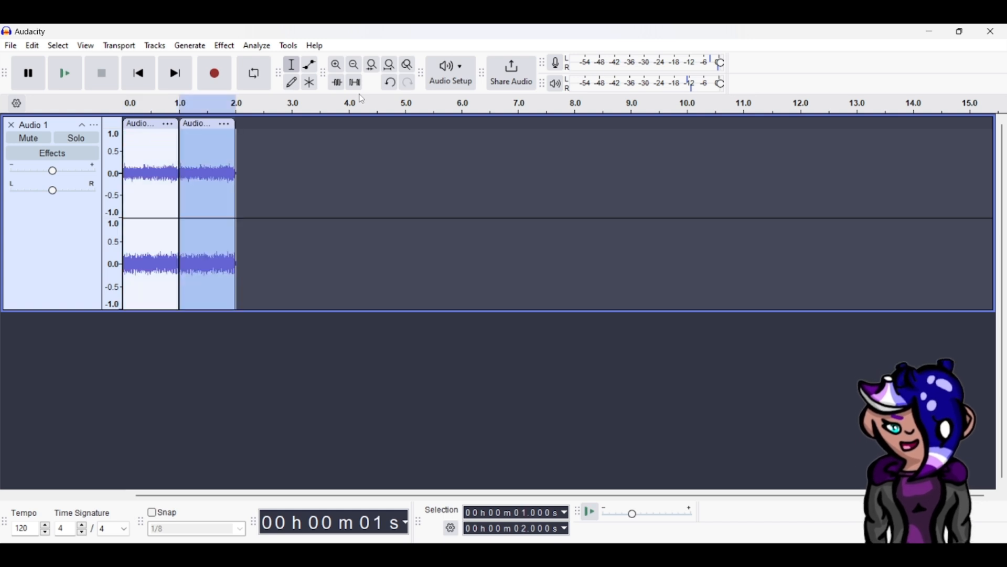
{"action": "key", "text": "ctrl+a"}
{"action": "left_click", "coordinate": [156, 45]}
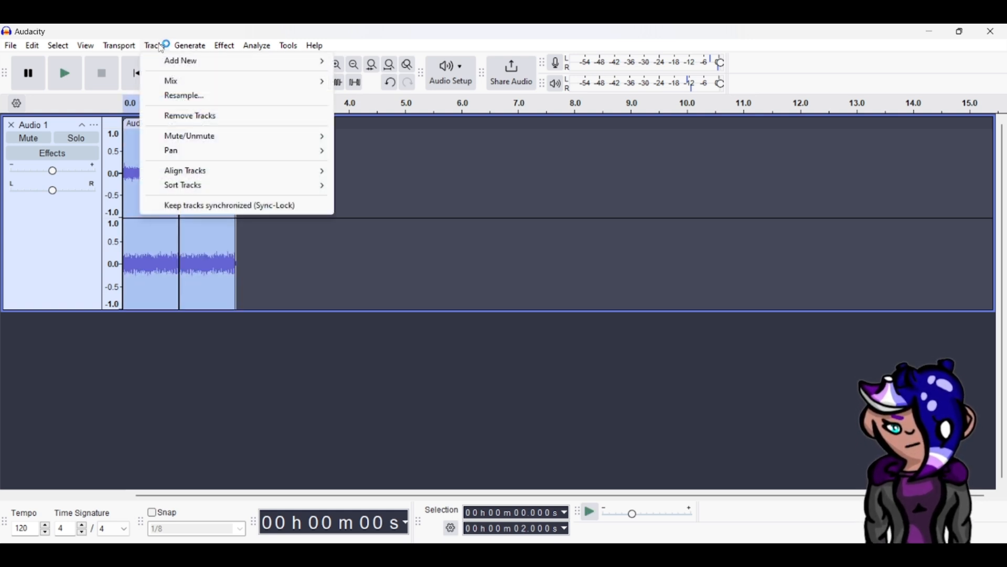
{"action": "mouse_move", "coordinate": [187, 80]}
{"action": "left_click", "coordinate": [389, 96]}
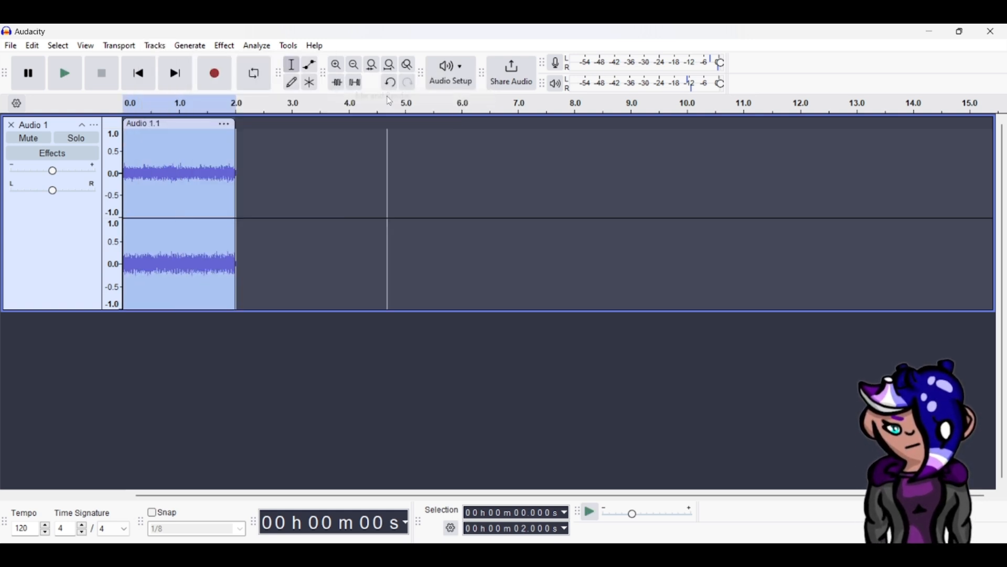
{"action": "key", "text": "ctrl+r"}
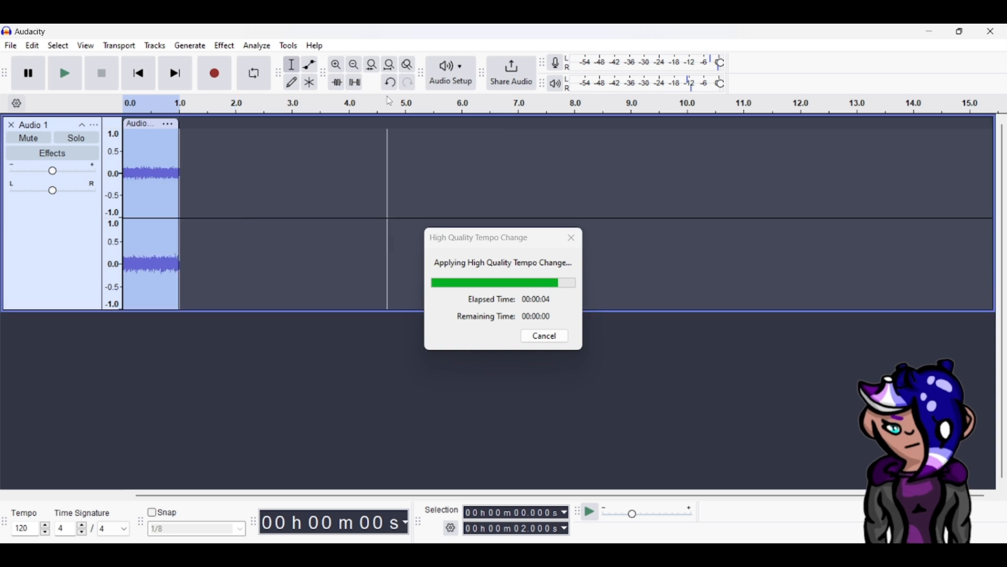
{"action": "key", "text": "space"}
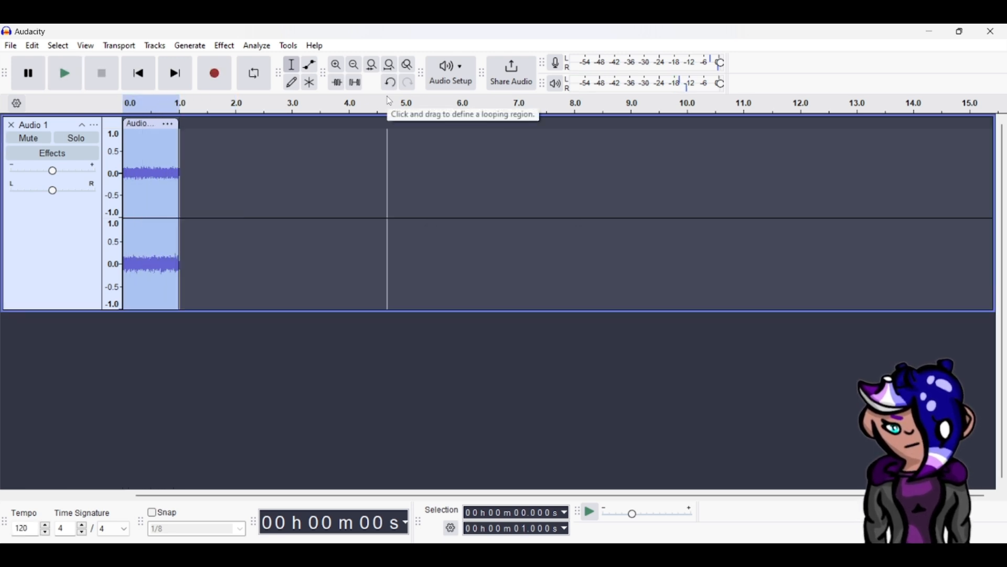
- Double the compressed one-second clip with a rendered copy, and repeat Change Tempo to shorten it to 1 second for playback
{"action": "key", "text": "End"}
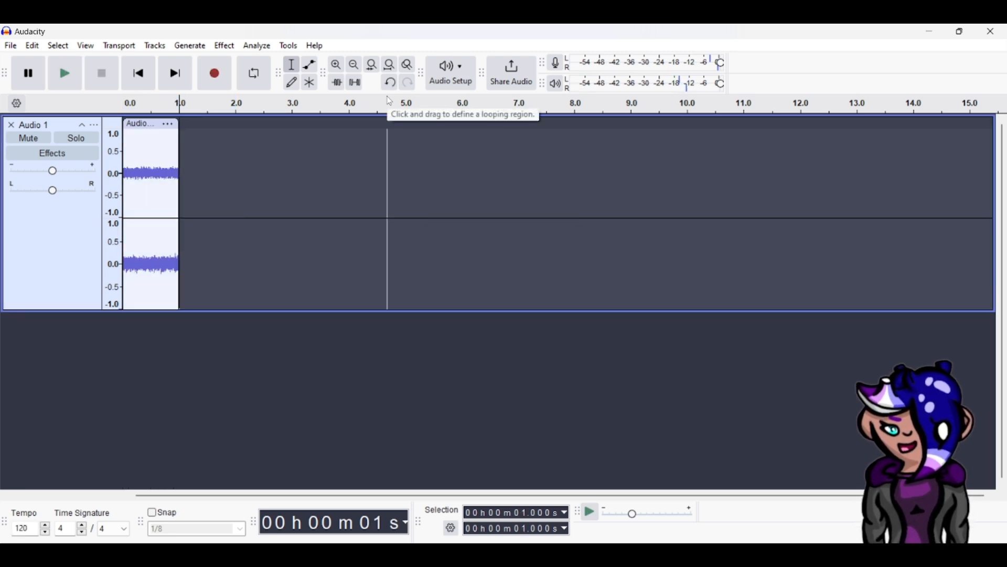
{"action": "key", "text": "ctrl+v"}
{"action": "key", "text": "ctrl+a"}
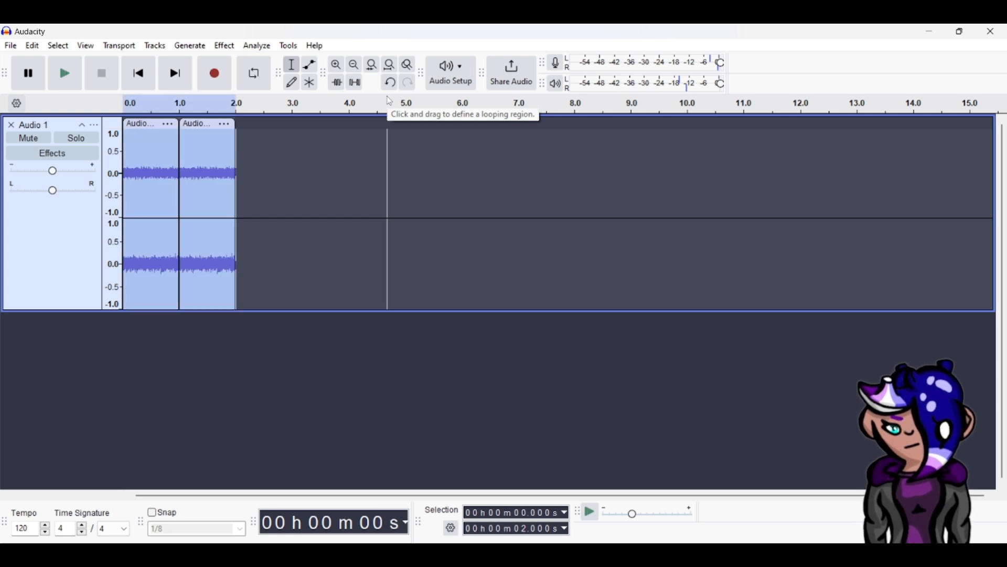
{"action": "left_click", "coordinate": [155, 46]}
{"action": "mouse_move", "coordinate": [188, 82]}
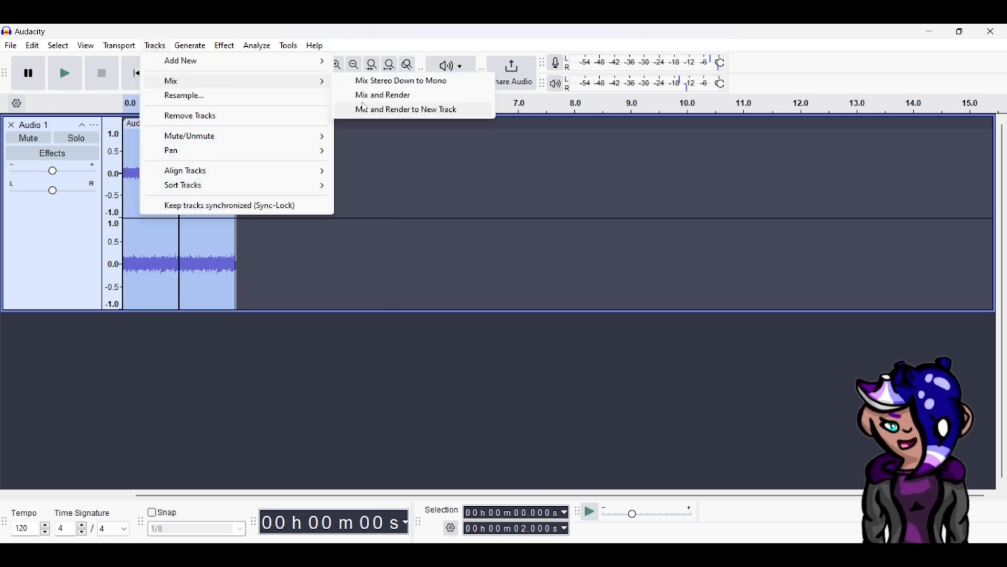
{"action": "left_click", "coordinate": [377, 96]}
{"action": "key", "text": "ctrl+r"}
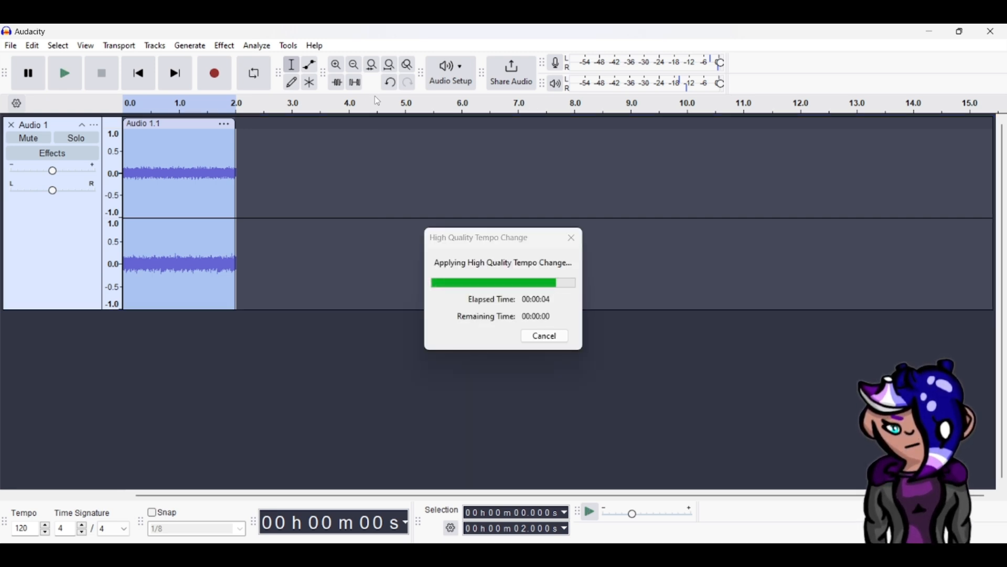
{"action": "key", "text": "space"}
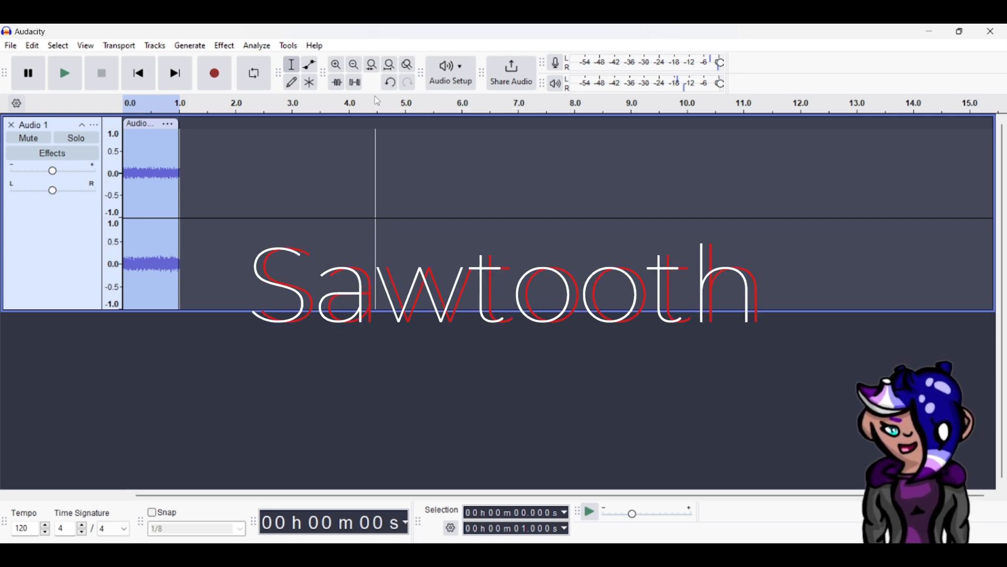
- Delete the compressed clip and record a new note about 1.8 seconds long from the track start, discarding the first take
{"action": "key", "text": "Delete"}
{"action": "key", "text": "r"}
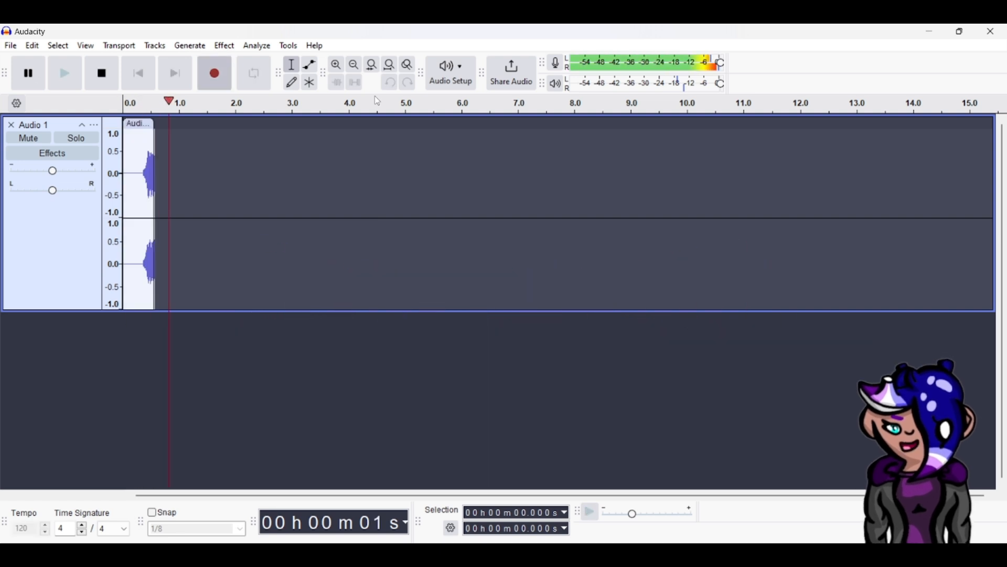
{"action": "key", "text": "space"}
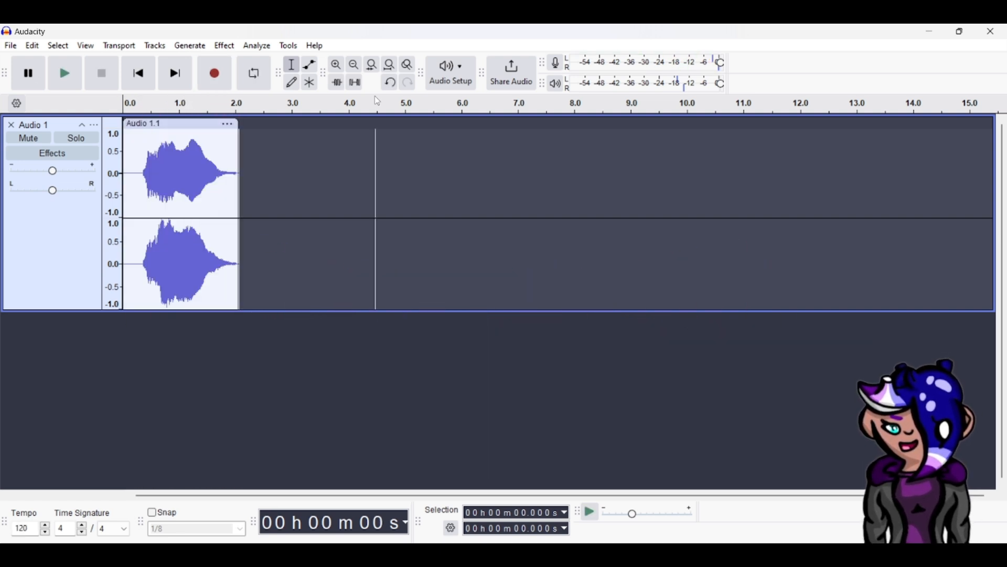
{"action": "key", "text": "ctrl+z"}
{"action": "key", "text": "r"}
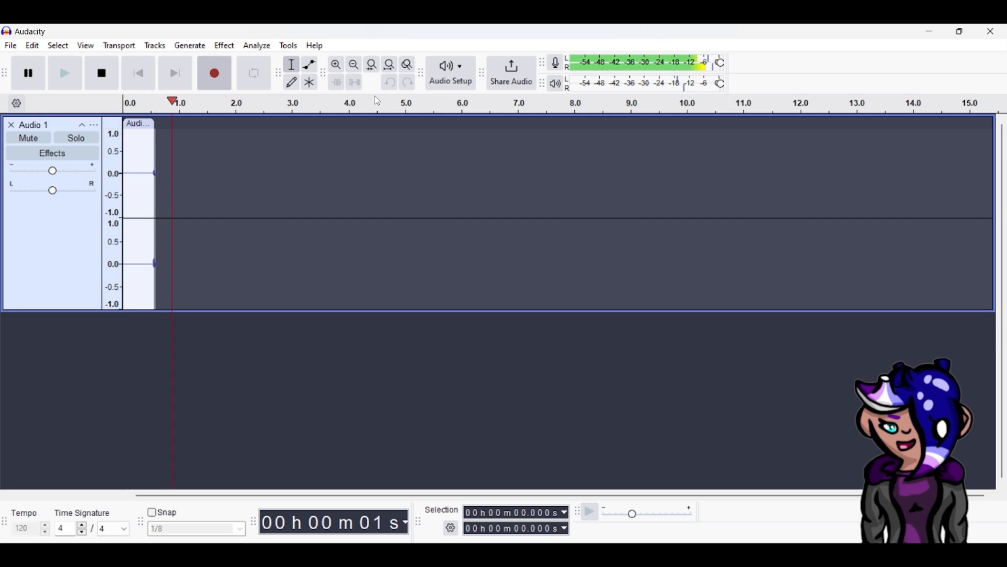
{"action": "key", "text": "space"}
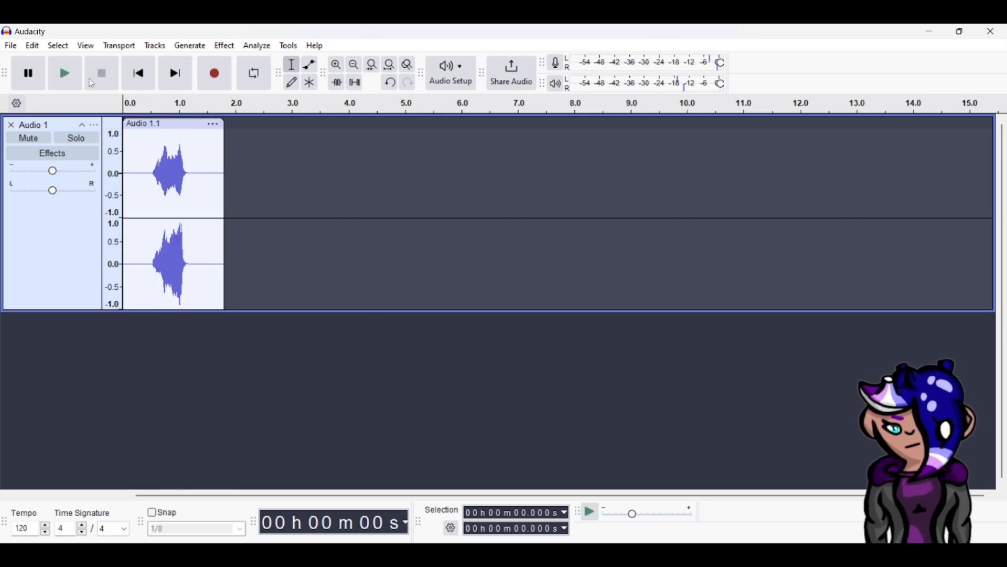
- Replace the recorded note with a copied slice about 0.116 seconds long, taken from its rising onset, at the track start
{"action": "mouse_move", "coordinate": [151, 179]}
{"action": "left_mouse_down"}
{"action": "mouse_move", "coordinate": [160, 179]}
{"action": "mouse_move", "coordinate": [155, 196]}
{"action": "left_mouse_up"}
{"action": "key", "text": "space"}
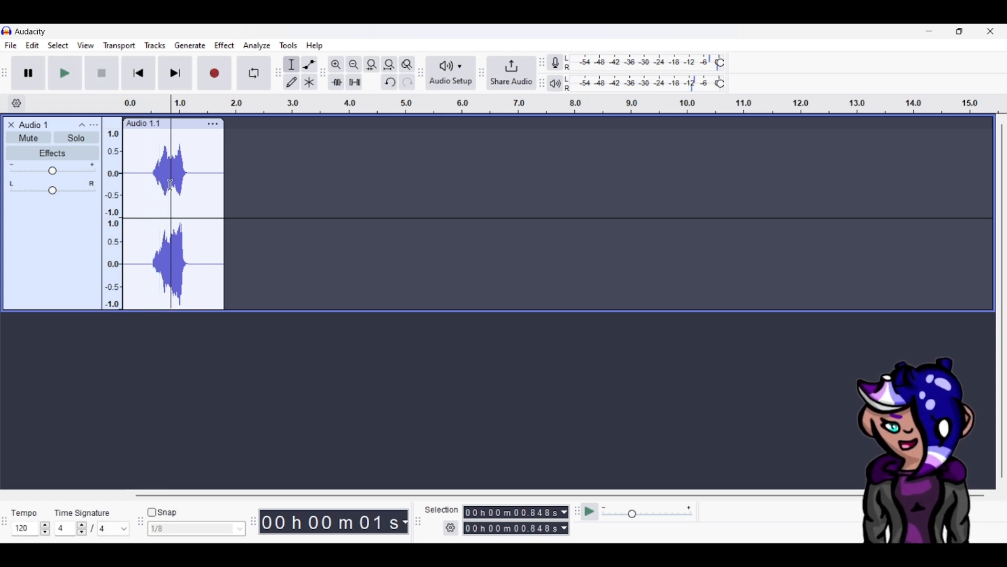
{"action": "double_click", "coordinate": [171, 187]}
{"action": "key", "text": "Delete"}
{"action": "key", "text": "ctrl+v"}
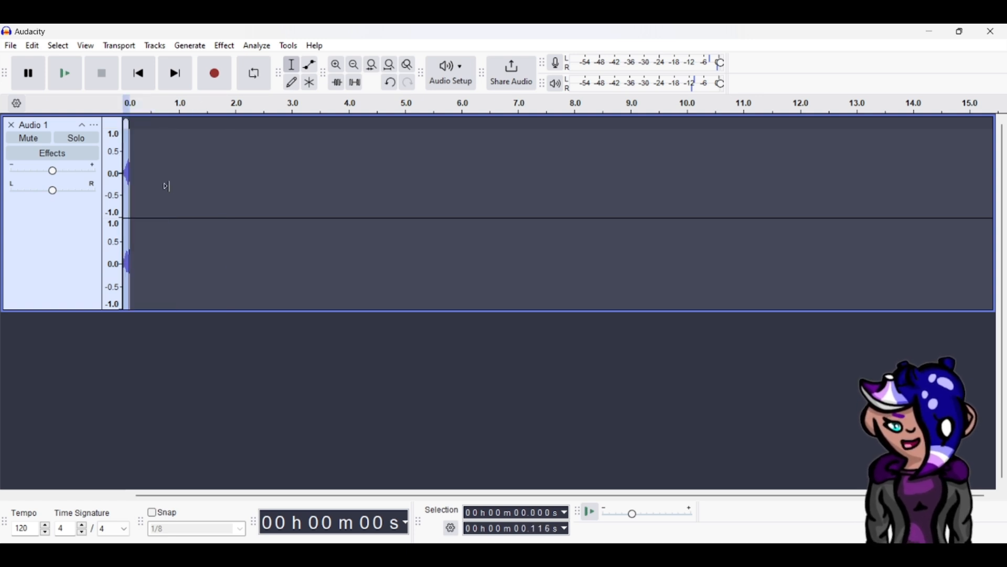
- Apply a Fade In to the 0.116-second slice and play it back
{"action": "left_click", "coordinate": [224, 46]}
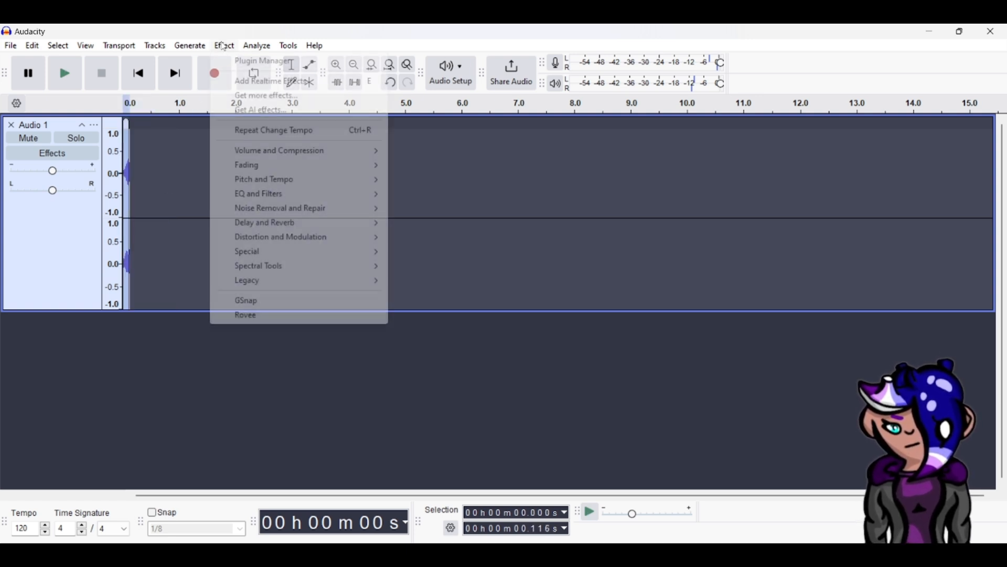
{"action": "mouse_move", "coordinate": [294, 166]}
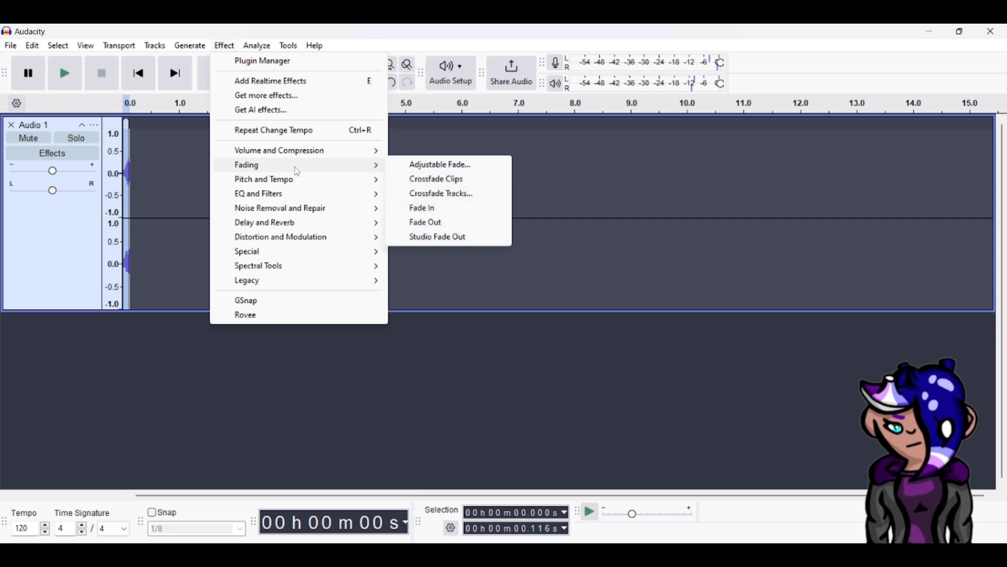
{"action": "left_click", "coordinate": [441, 207]}
{"action": "key", "text": "space"}
{"action": "key", "text": "space"}
{"action": "key", "text": "space"}
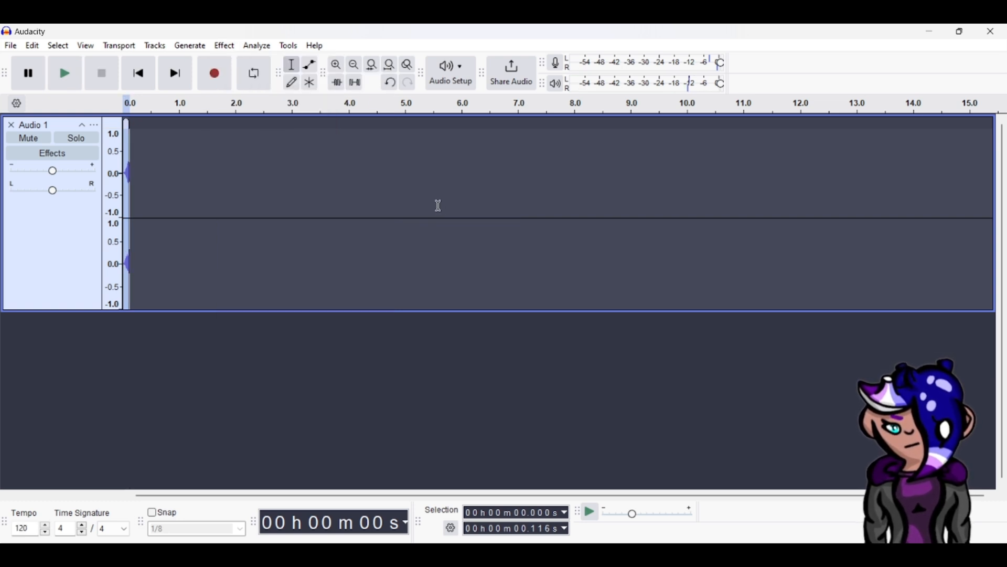
- Paste eight copies of the faded slice end to end after the original, and play the whole nine-pulse sequence
{"action": "key", "text": "Right"}
{"action": "key", "text": "ctrl+v"}
{"action": "key", "text": "Right"}
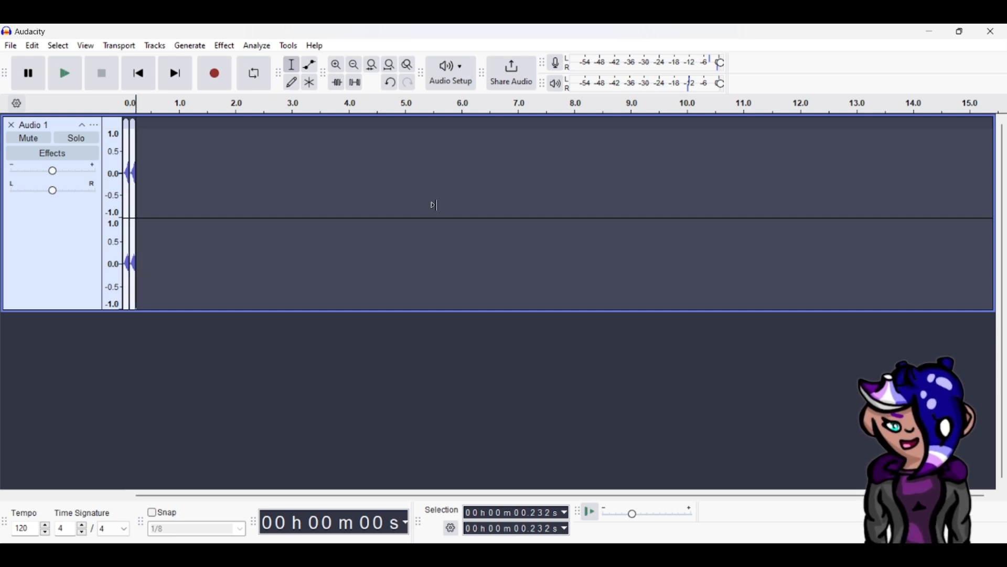
{"action": "key", "text": "ctrl+v"}
{"action": "key", "text": "Right"}
{"action": "key", "text": "ctrl+v"}
{"action": "key", "text": "Right"}
{"action": "key", "text": "ctrl+v"}
{"action": "key", "text": "Right"}
{"action": "key", "text": "ctrl+v"}
{"action": "key", "text": "Right"}
{"action": "key", "text": "ctrl+v"}
{"action": "key", "text": "Right"}
{"action": "key", "text": "ctrl+v"}
{"action": "key", "text": "Right"}
{"action": "key", "text": "ctrl+v"}
{"action": "key", "text": "ctrl+a"}
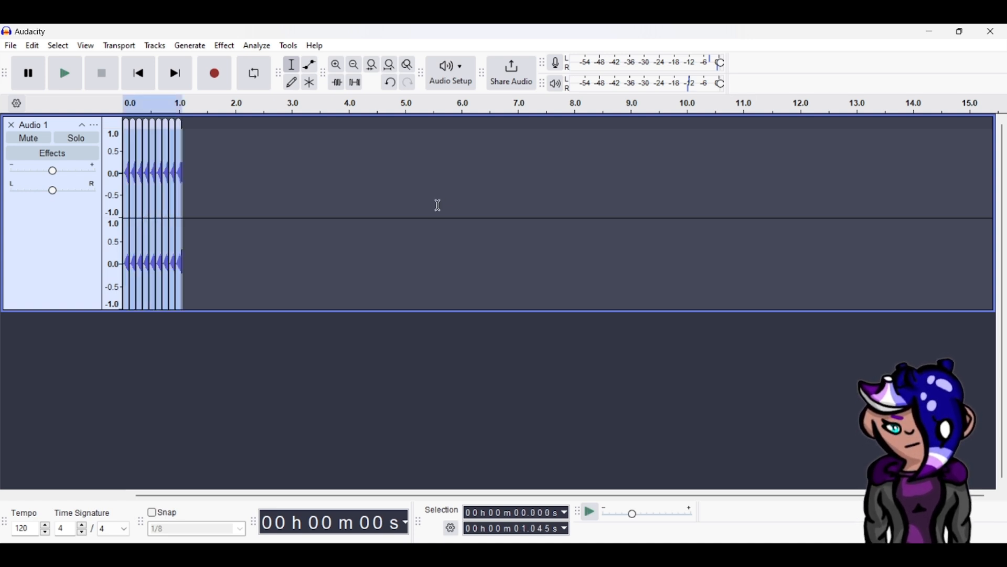
{"action": "key", "text": "space"}
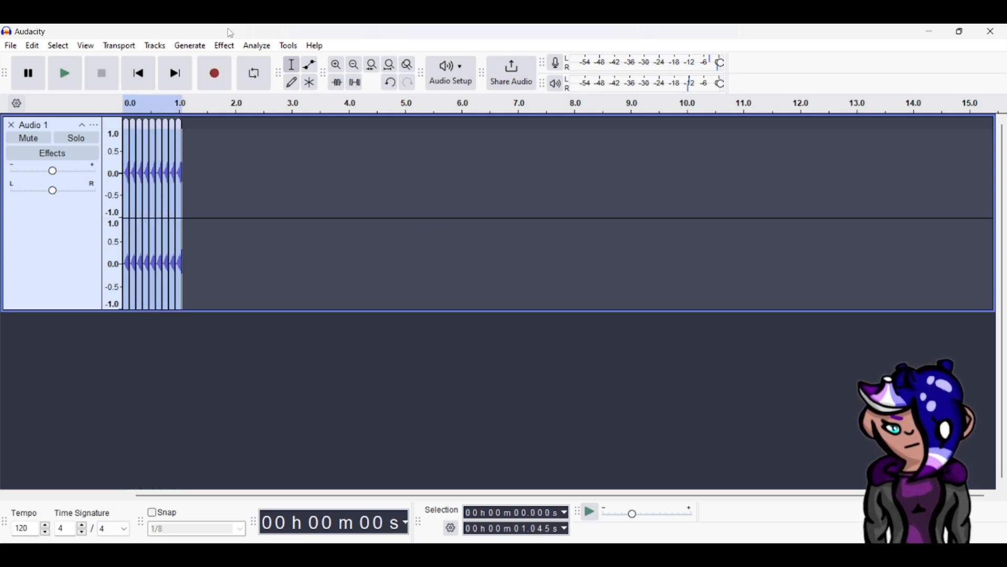
- Mix and render the nine faded slices into a single clip
{"action": "left_click", "coordinate": [224, 45]}
{"action": "mouse_move", "coordinate": [155, 46]}
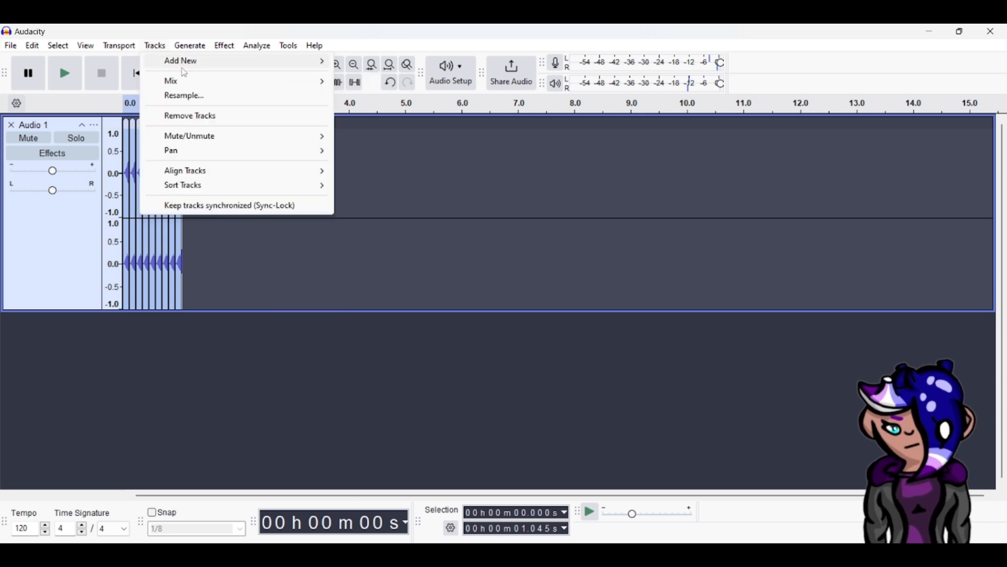
{"action": "mouse_move", "coordinate": [189, 82]}
{"action": "left_click", "coordinate": [389, 96]}
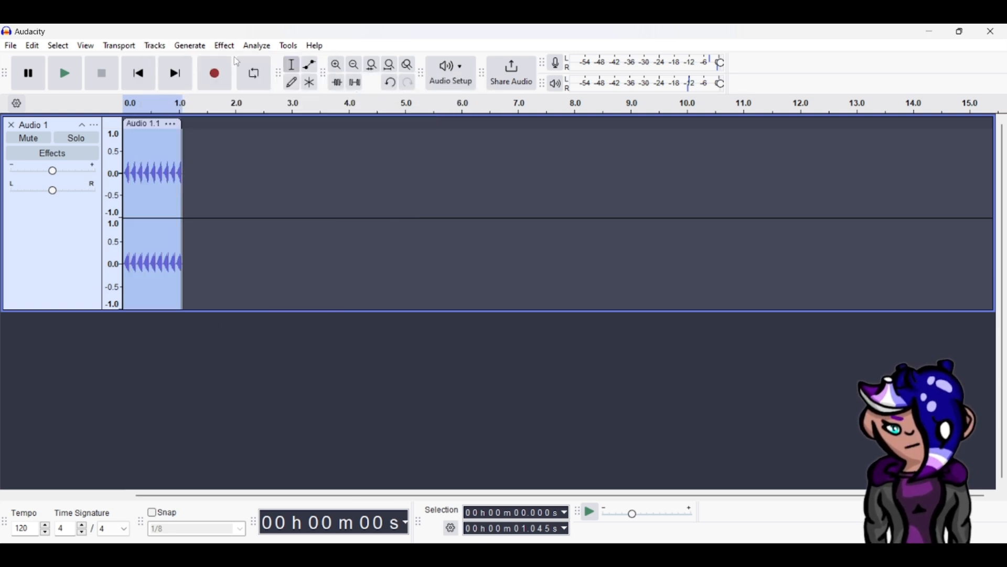
{"action": "left_click", "coordinate": [225, 45]}
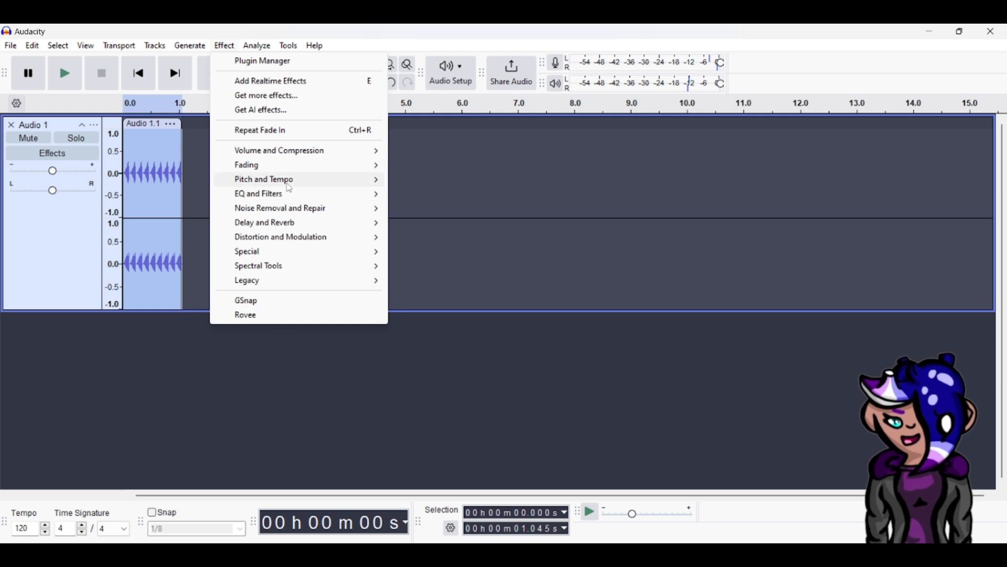
{"action": "left_click", "coordinate": [160, 152]}
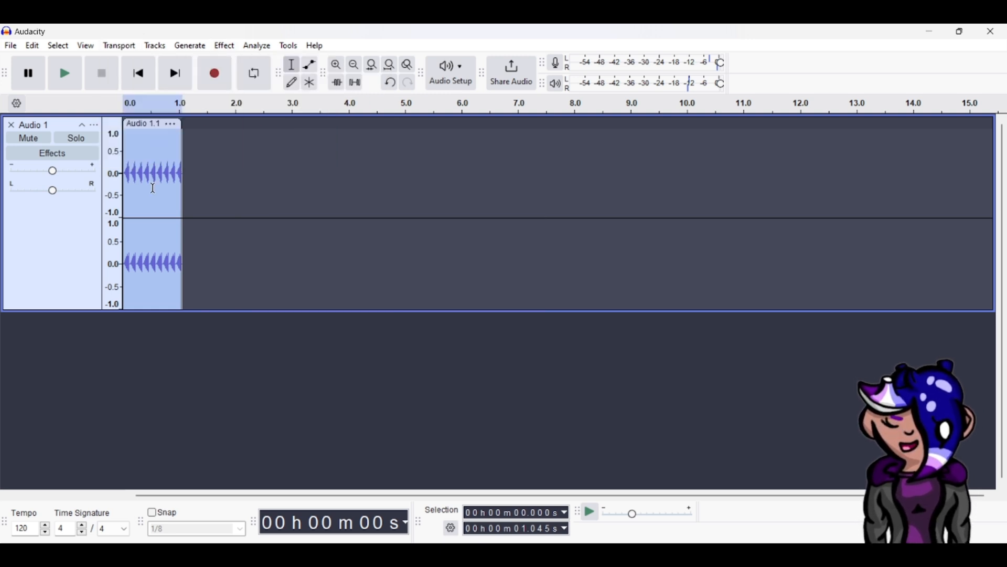
- Append a copy of the nine-pulse clip directly after it, and mix and render both into one clip
{"action": "key", "text": "Right"}
{"action": "key", "text": "ctrl+v"}
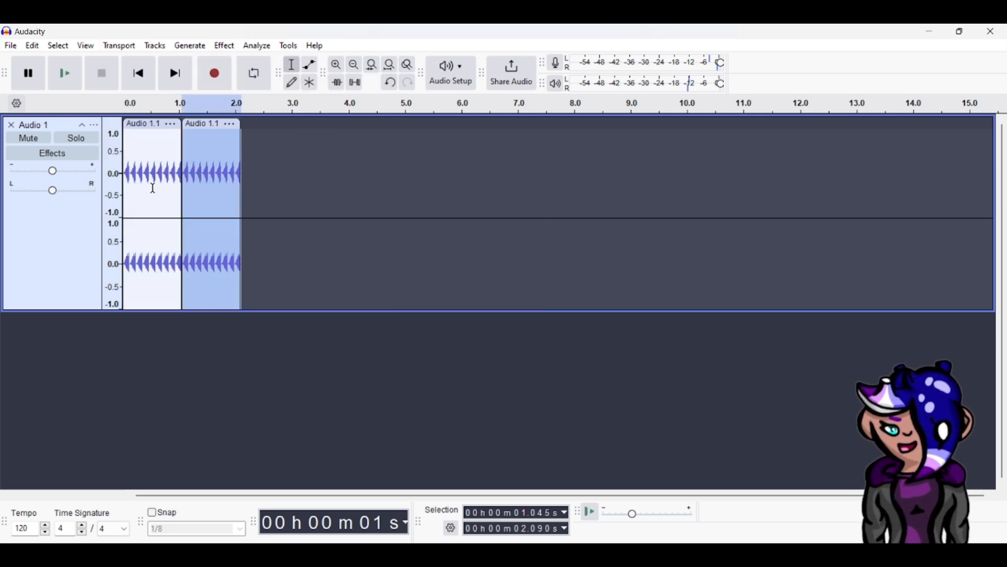
{"action": "key", "text": "ctrl+a"}
{"action": "left_click", "coordinate": [155, 46]}
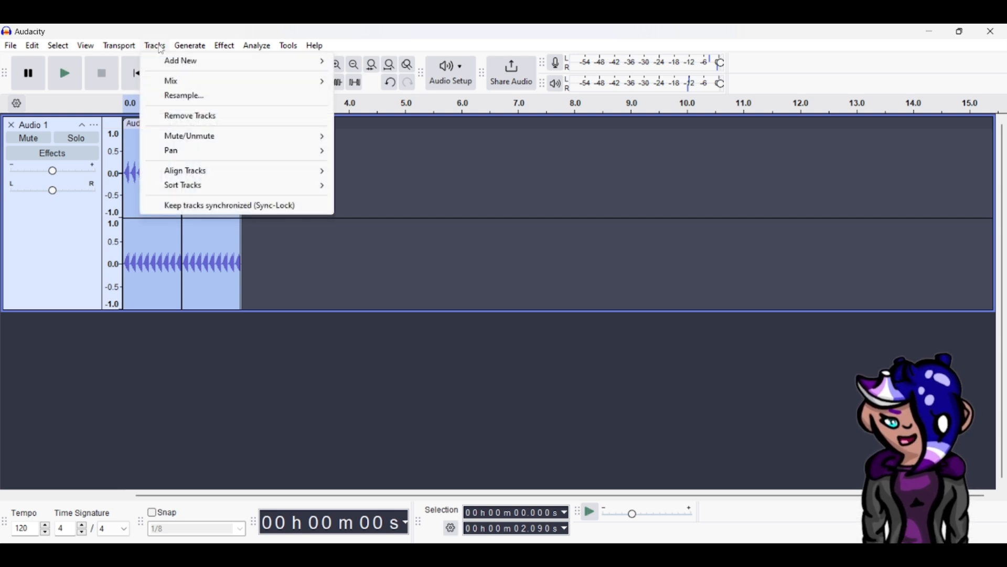
{"action": "mouse_move", "coordinate": [189, 81]}
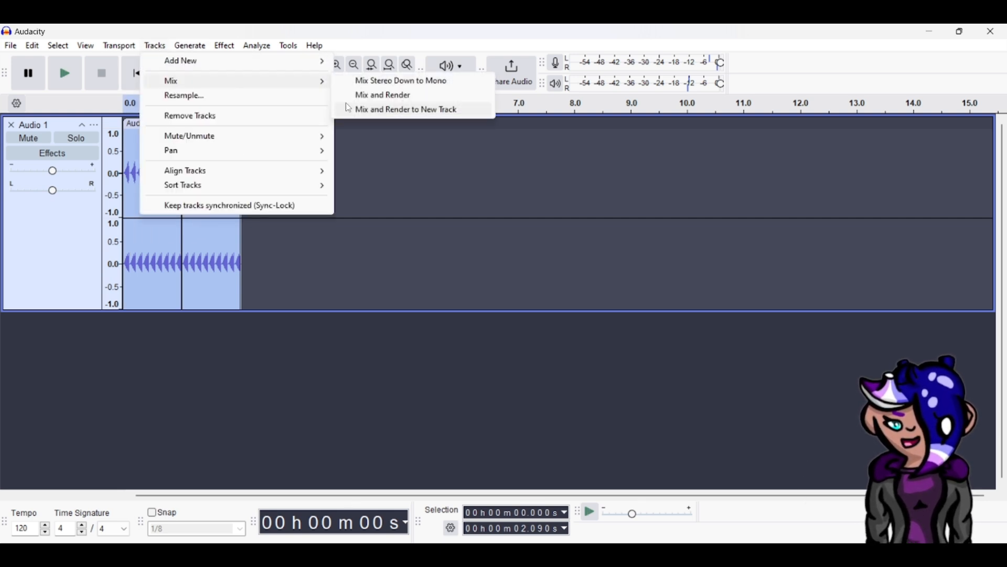
{"action": "left_click", "coordinate": [378, 95]}
- Change the tempo of the rendered clip to a length of 1 second with high quality stretching, and play it
{"action": "left_click", "coordinate": [225, 46]}
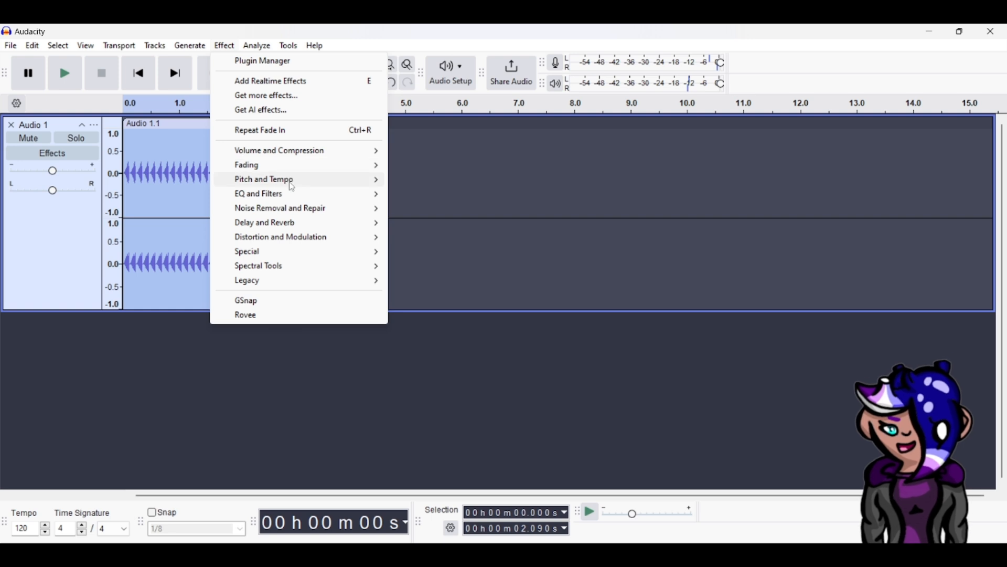
{"action": "mouse_move", "coordinate": [296, 181]}
{"action": "left_click", "coordinate": [444, 210]}
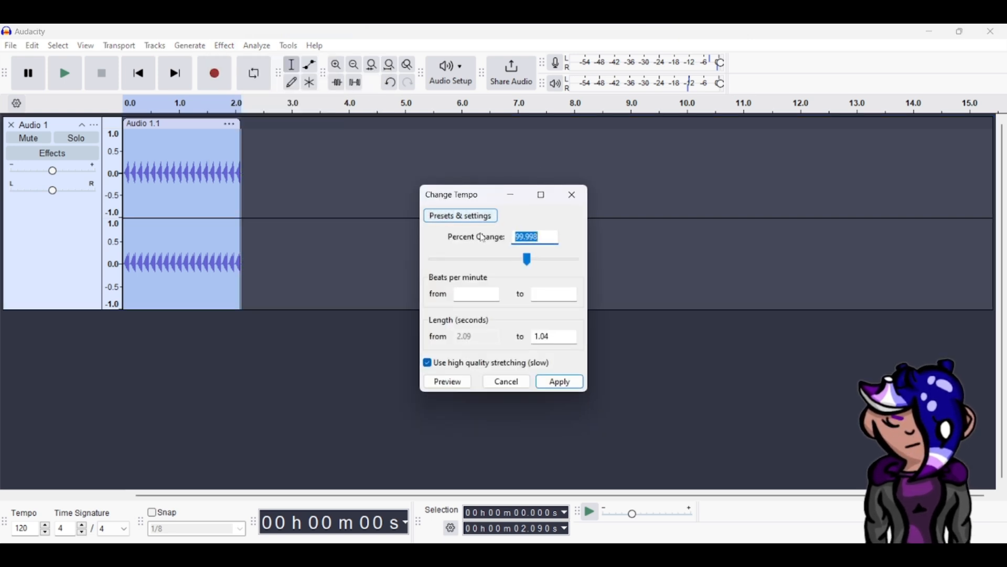
{"action": "double_click", "coordinate": [552, 333]}
{"action": "type", "text": "1"}
{"action": "key", "text": "Return"}
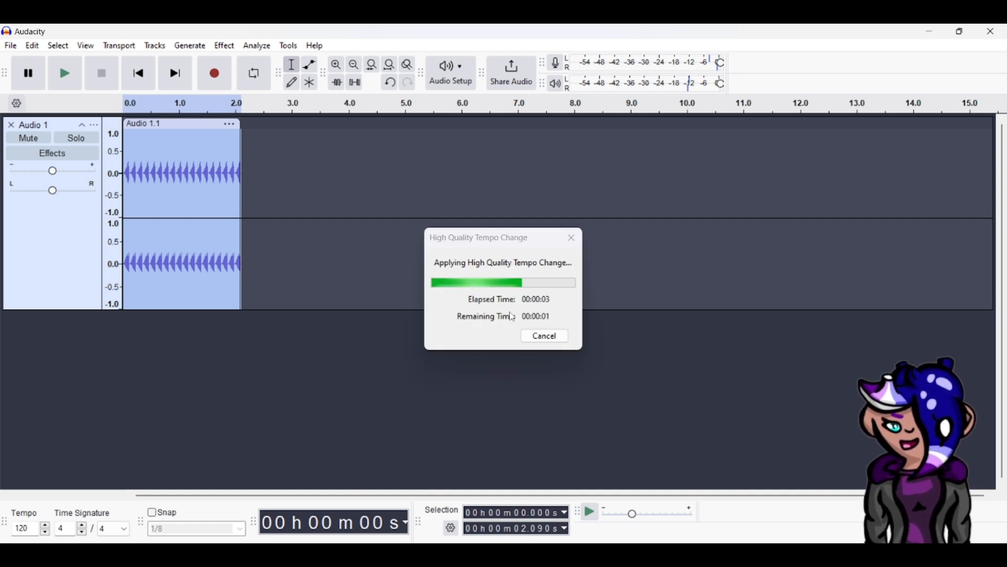
{"action": "key", "text": "space"}
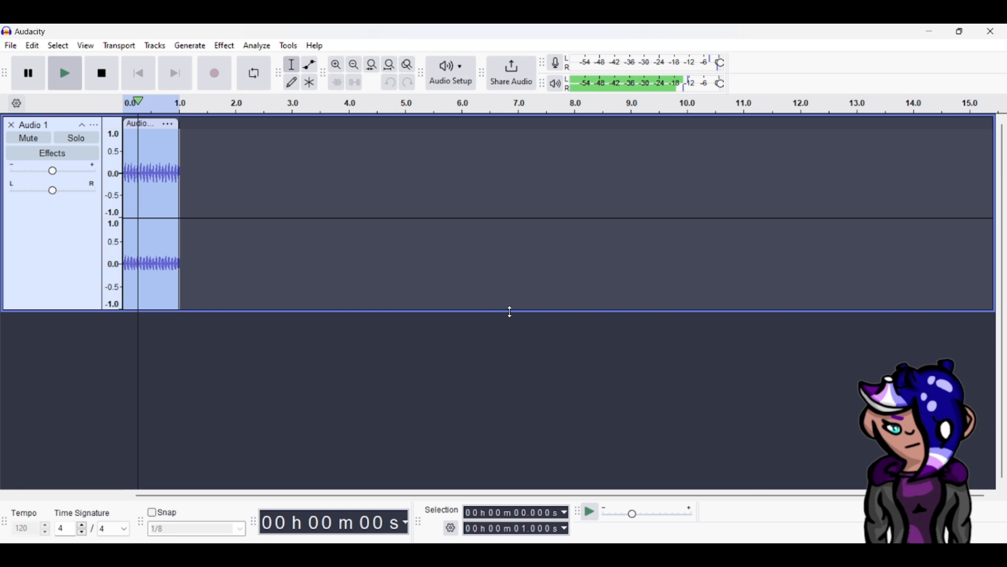
- Double the one-second sawtooth clip with a rendered copy, and repeat the last Change Tempo on the 2-second result
{"action": "key", "text": "Right"}
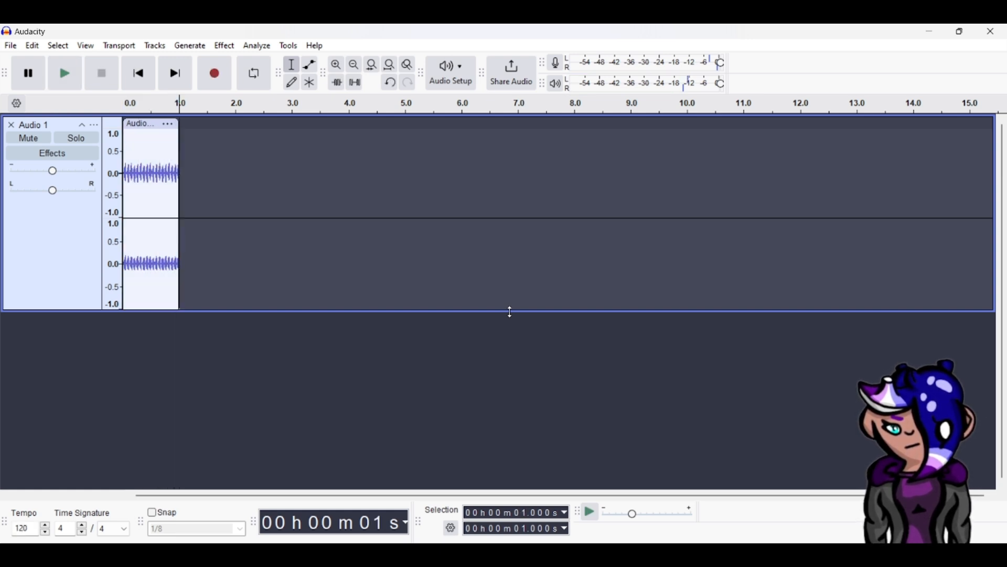
{"action": "key", "text": "ctrl+v"}
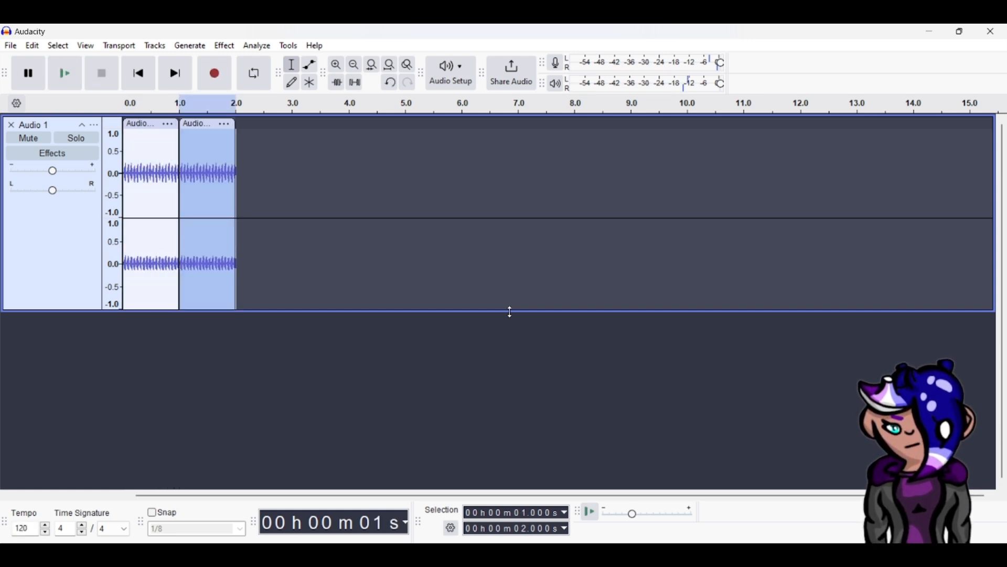
{"action": "key", "text": "ctrl+a"}
{"action": "left_click", "coordinate": [160, 46]}
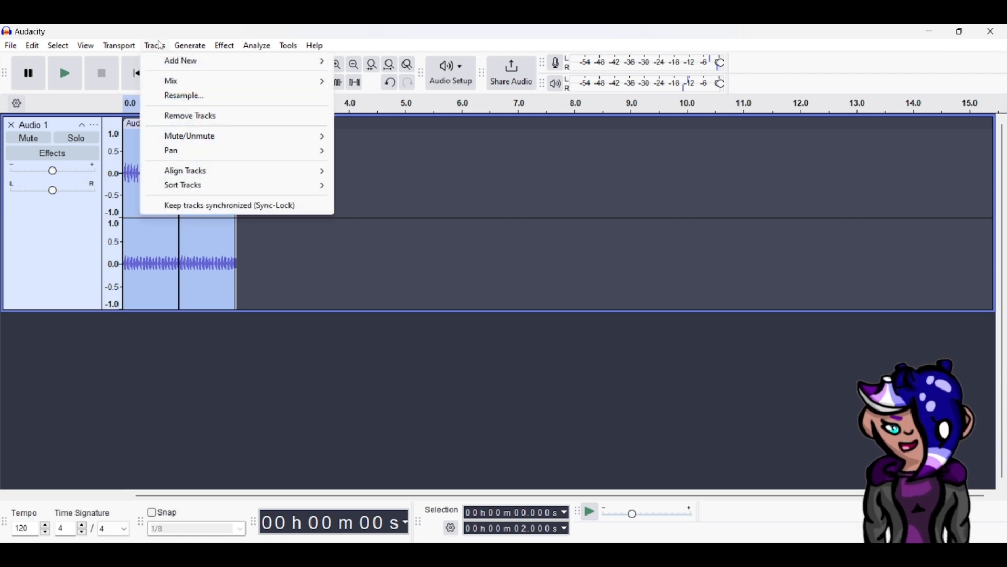
{"action": "mouse_move", "coordinate": [193, 83]}
{"action": "left_click", "coordinate": [387, 95]}
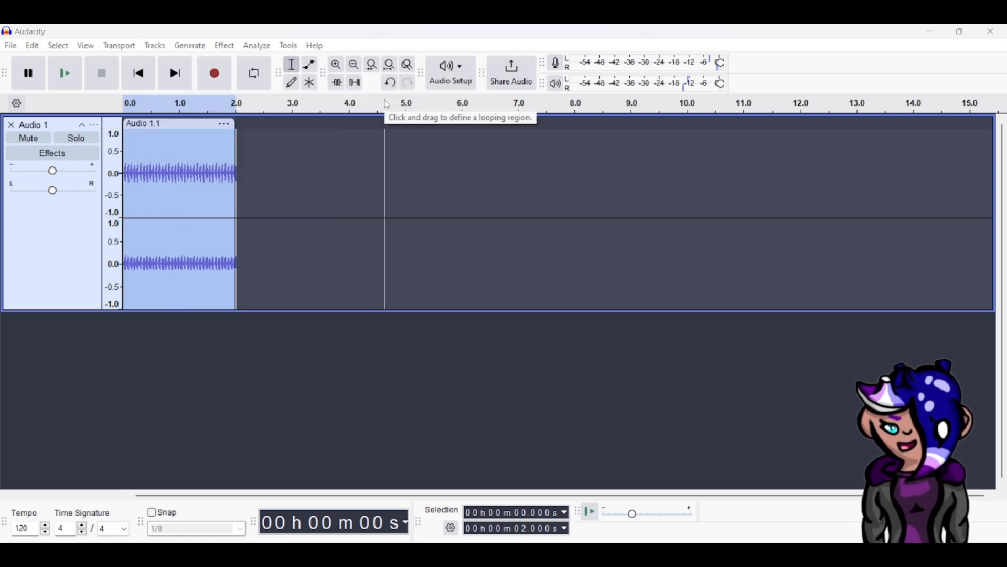
{"action": "key", "text": "ctrl+r"}
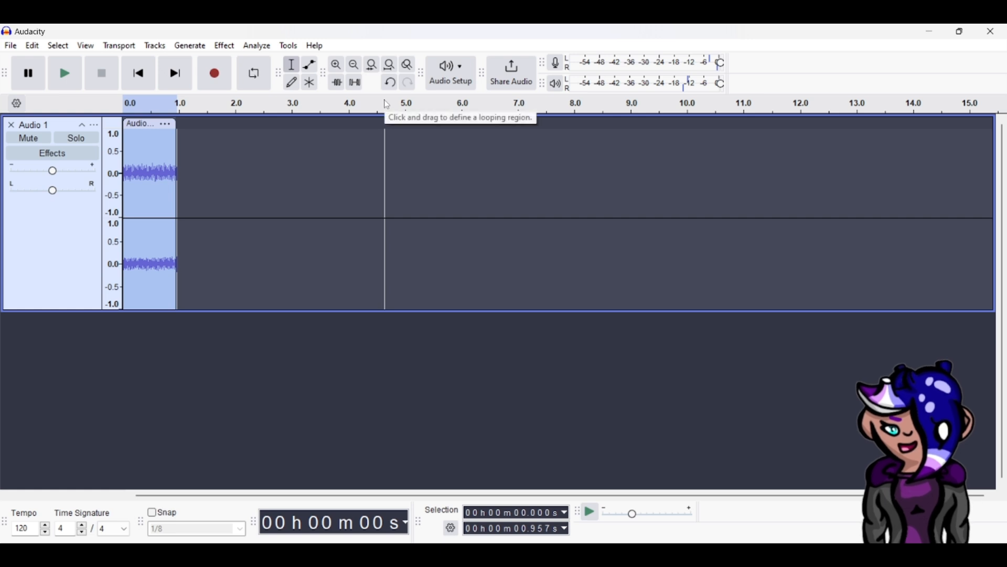
- Append a copy of the tempo-compressed sawtooth clip directly after it, and mix and render both into one clip
{"action": "key", "text": "Right"}
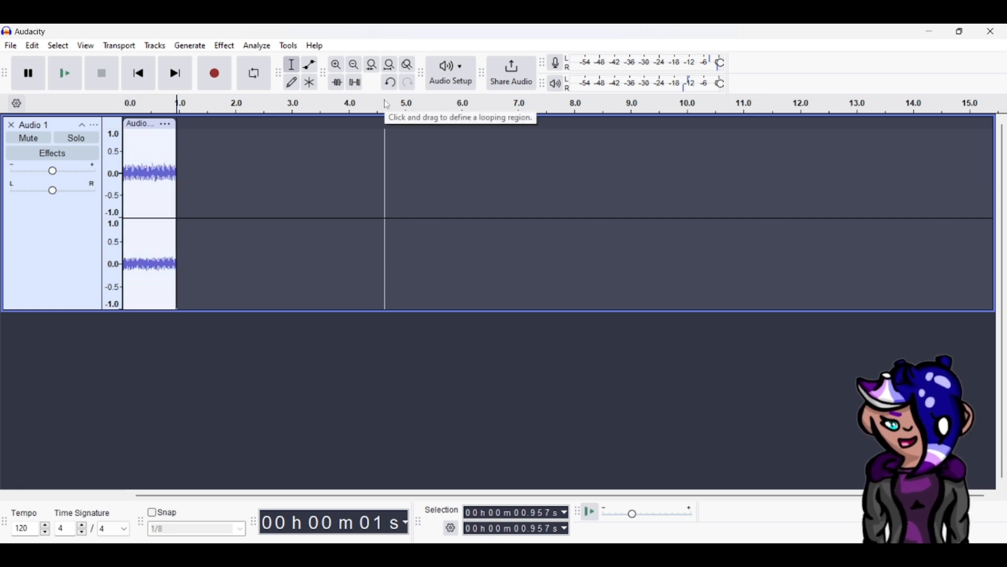
{"action": "key", "text": "ctrl+v"}
{"action": "key", "text": "ctrl+a"}
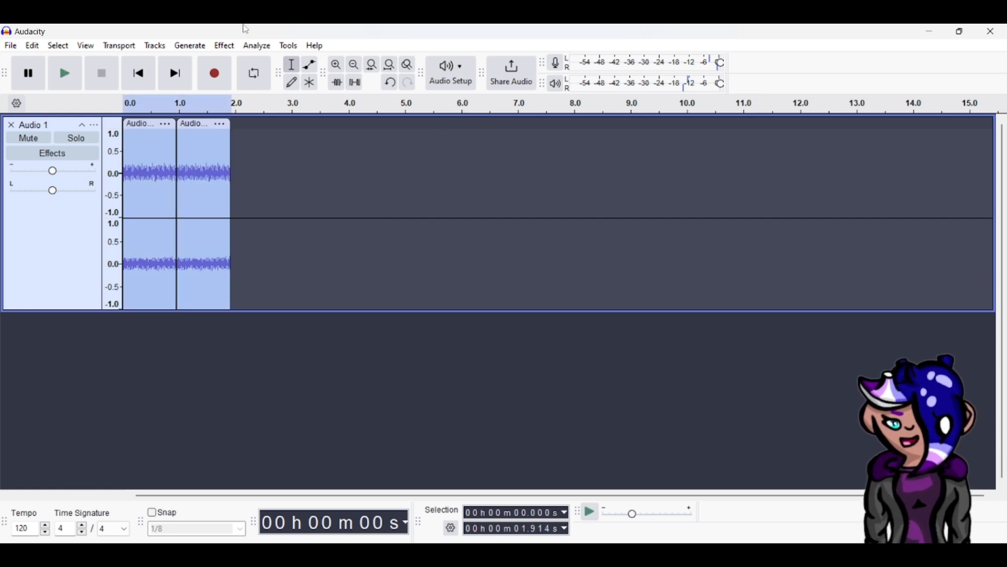
{"action": "left_click", "coordinate": [162, 47]}
{"action": "mouse_move", "coordinate": [173, 78]}
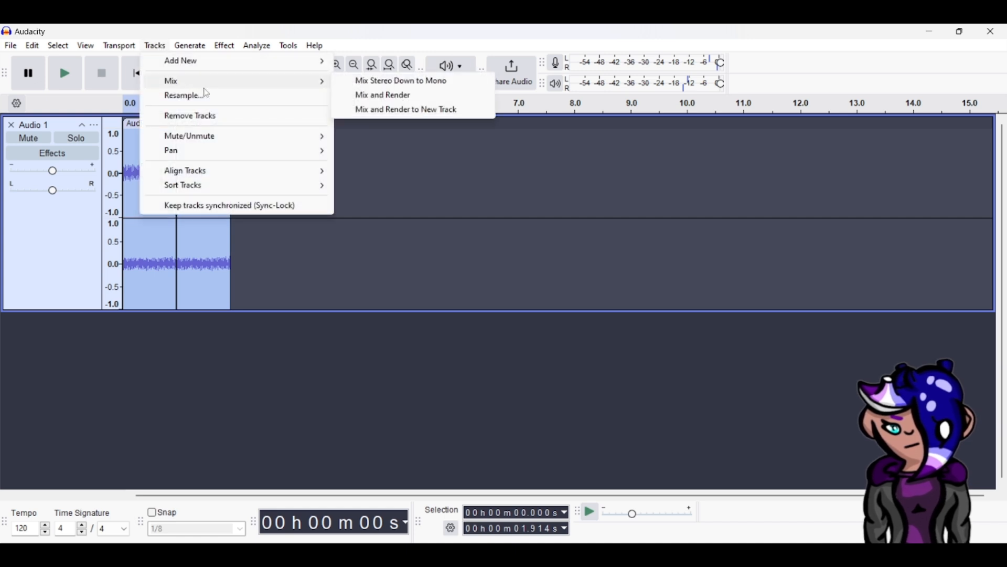
{"action": "left_click", "coordinate": [375, 95]}
- Change the tempo of the rendered clip to a length of 1 second, and play it
{"action": "left_click", "coordinate": [224, 45]}
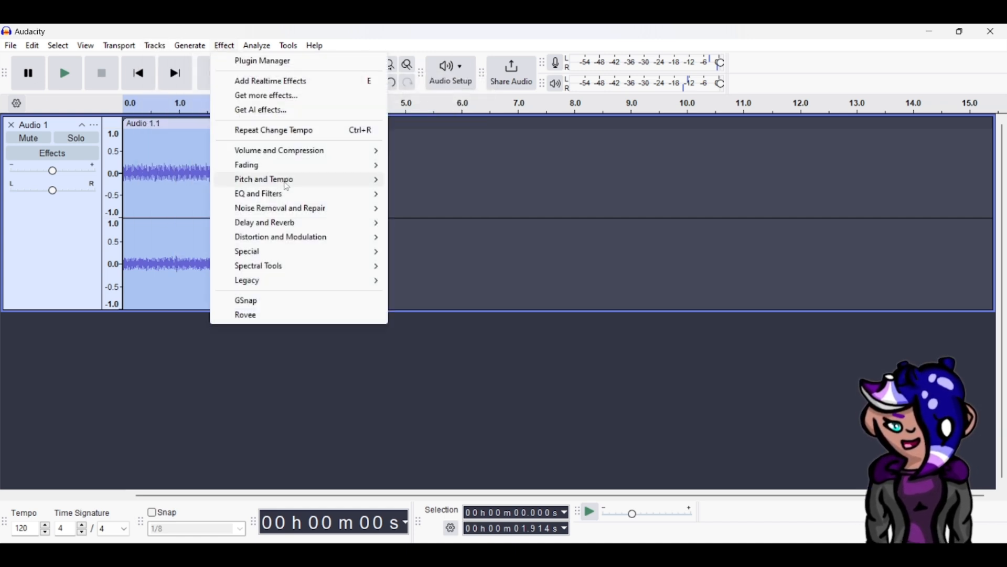
{"action": "mouse_move", "coordinate": [294, 183]}
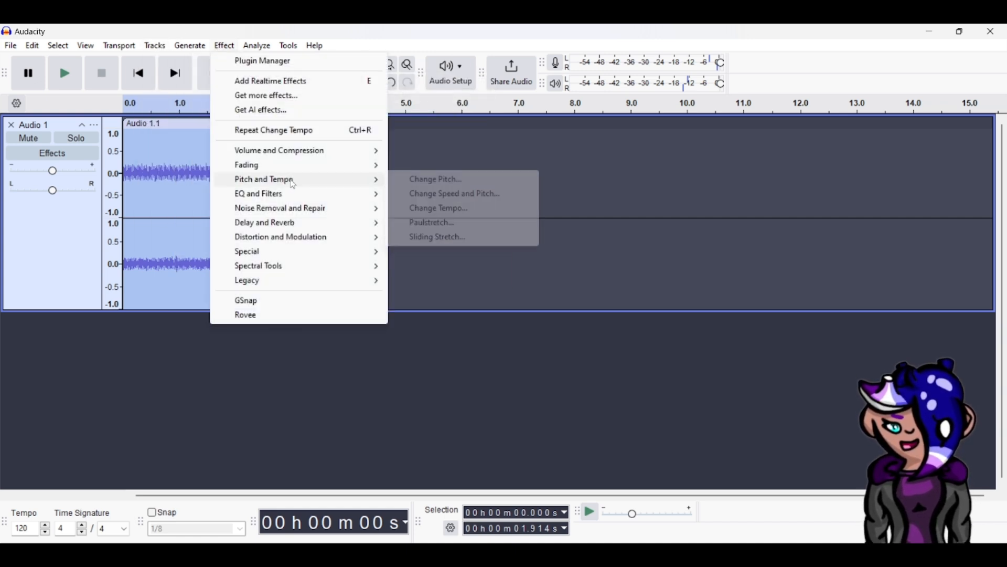
{"action": "left_click", "coordinate": [439, 209]}
{"action": "double_click", "coordinate": [555, 334]}
{"action": "type", "text": "1"}
{"action": "key", "text": "Return"}
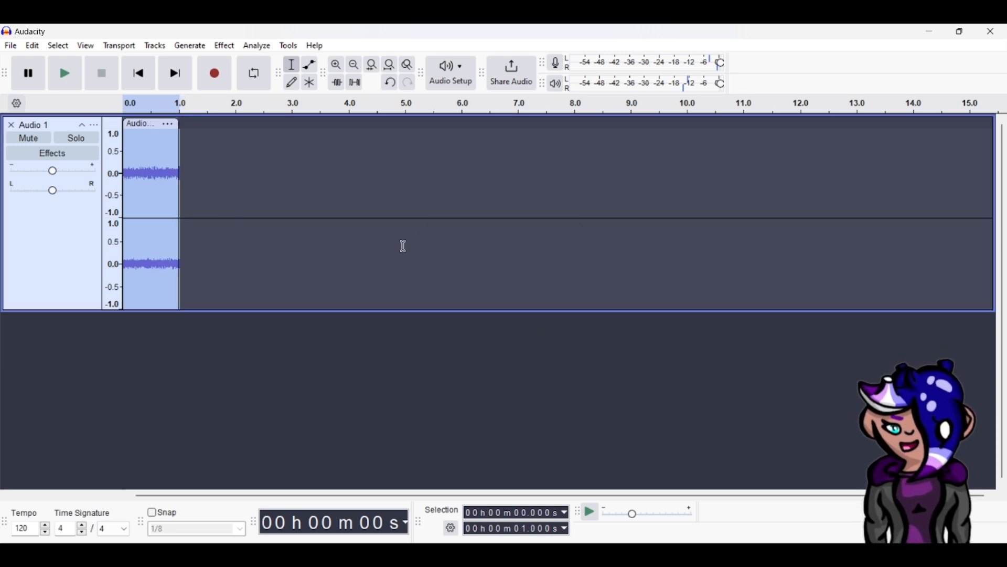
{"action": "key", "text": "space"}
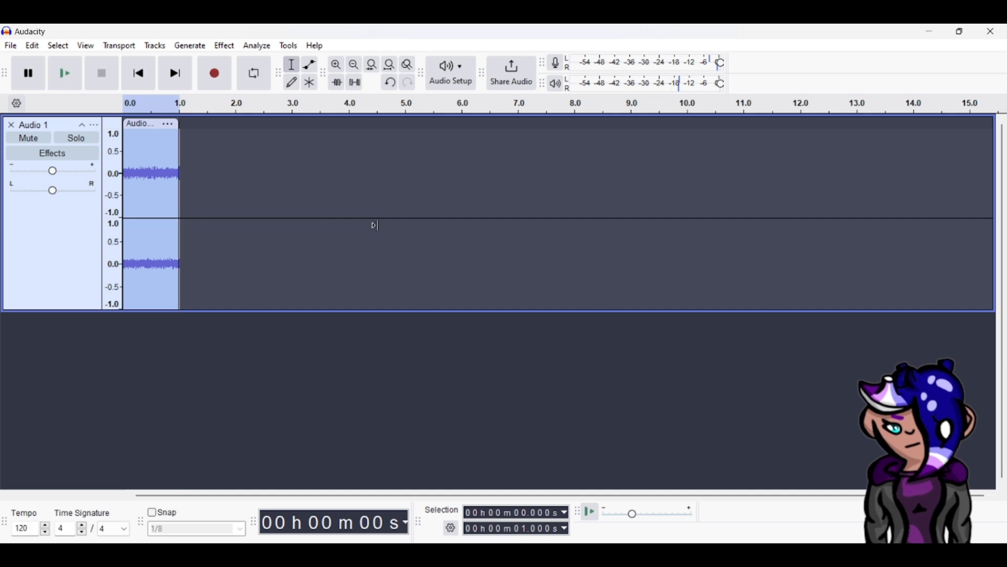
- Paste another copy at the end of the one-second sawtooth clip, and mix and render the two into one
{"action": "key", "text": "Right"}
{"action": "key", "text": "ctrl+v"}
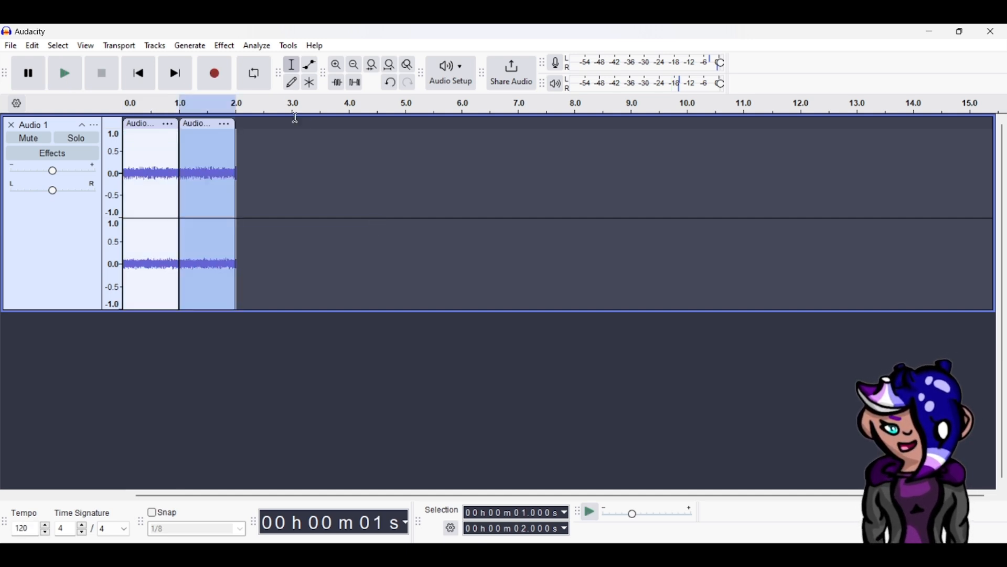
{"action": "key", "text": "ctrl+a"}
{"action": "left_click", "coordinate": [155, 45]}
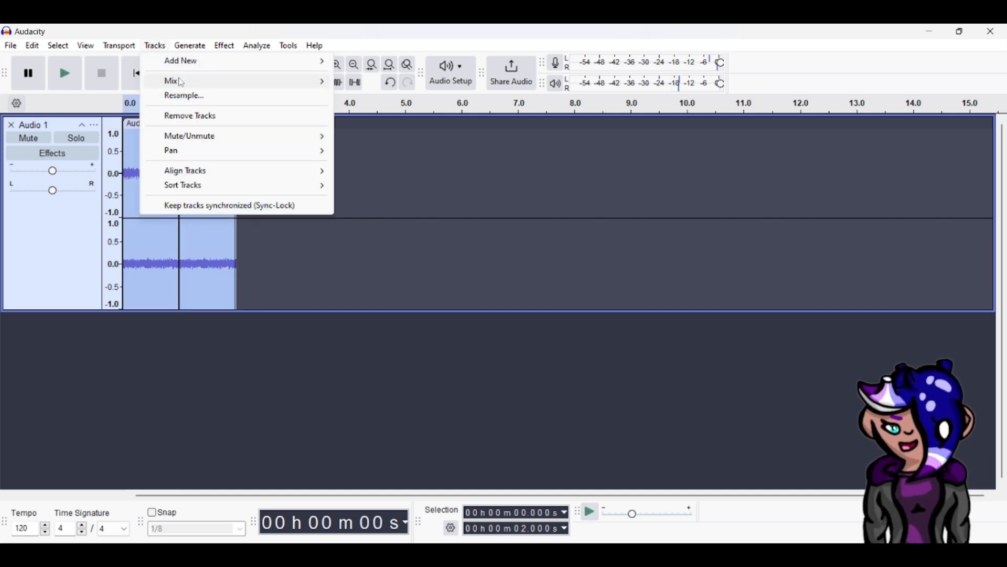
{"action": "left_click", "coordinate": [388, 95]}
- Compress the 2-second clip to a length of 1 second with high quality Change Tempo, and play it
{"action": "left_click", "coordinate": [224, 45]}
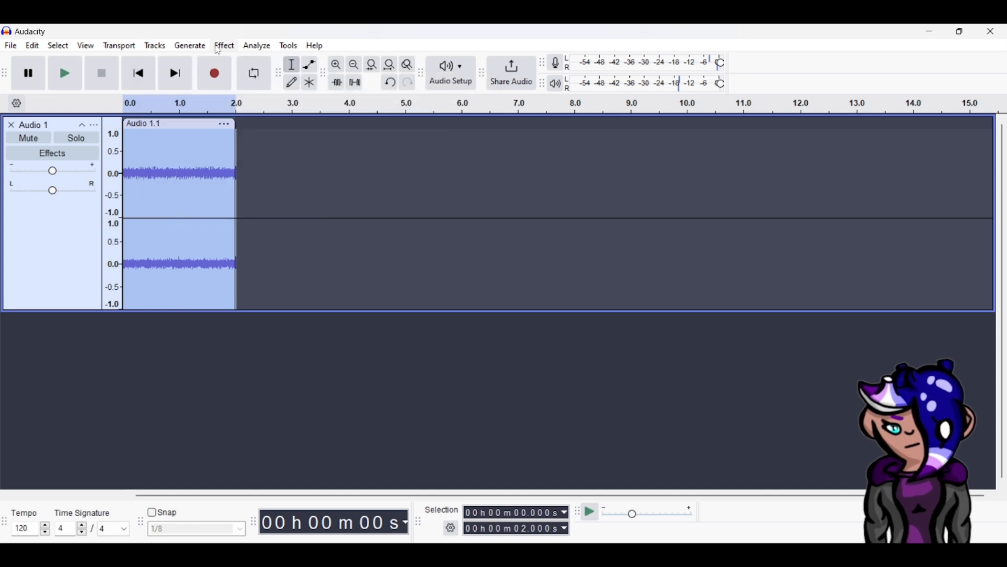
{"action": "mouse_move", "coordinate": [294, 179]}
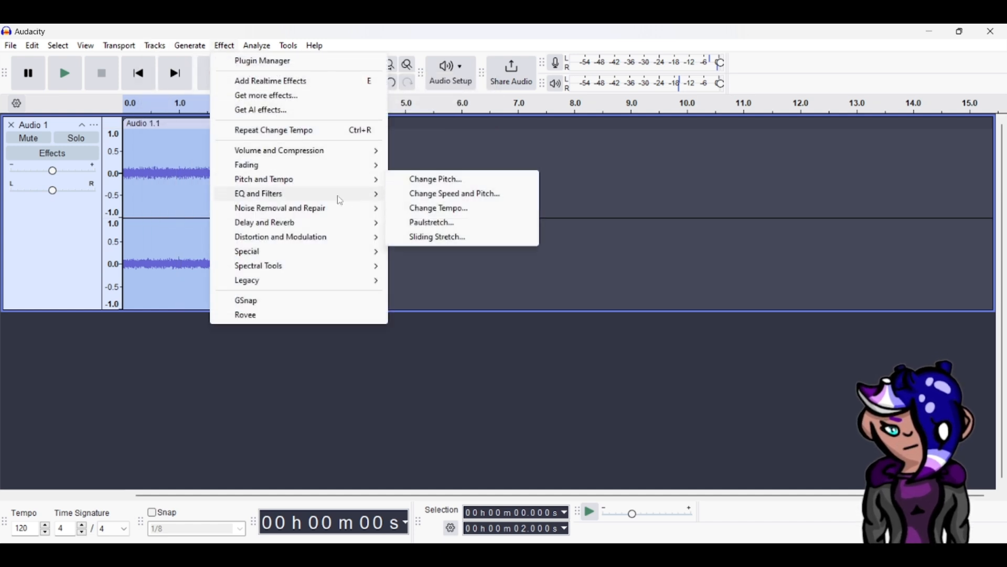
{"action": "left_click", "coordinate": [442, 207]}
{"action": "left_click_drag", "start_coordinate": [558, 337], "coordinate": [534, 337]}
{"action": "type", "text": "1"}
{"action": "key", "text": "Return"}
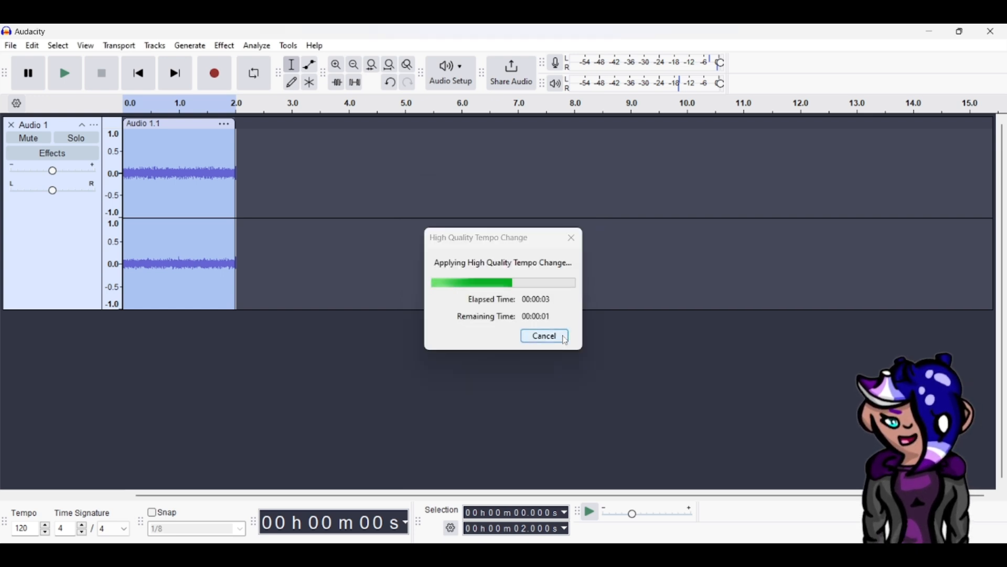
{"action": "key", "text": "space"}
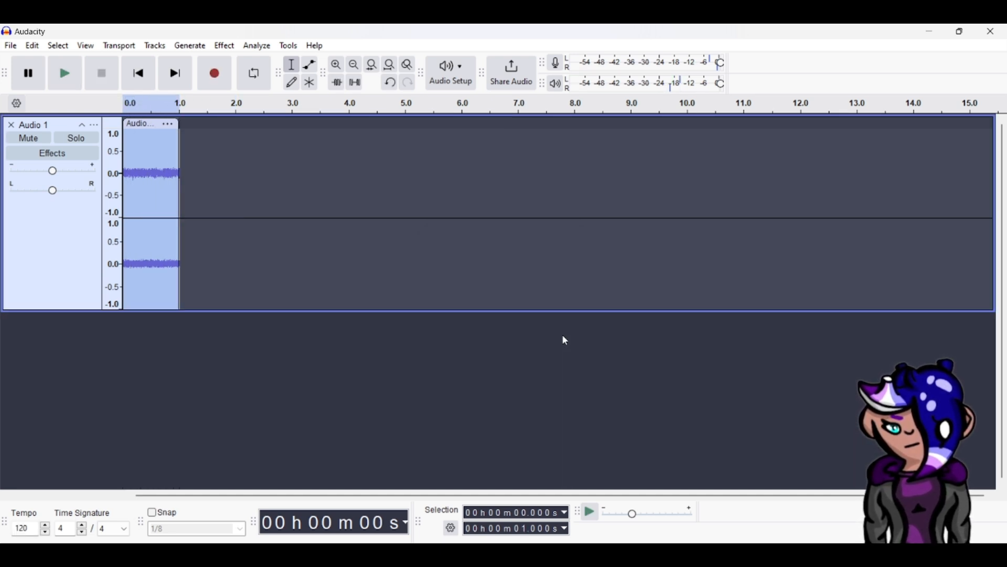
- Double the one-second clip with a rendered copy, and repeat the last Change Tempo on the 2-second result, playing it back
{"action": "key", "text": "Right"}
{"action": "key", "text": "ctrl+v"}
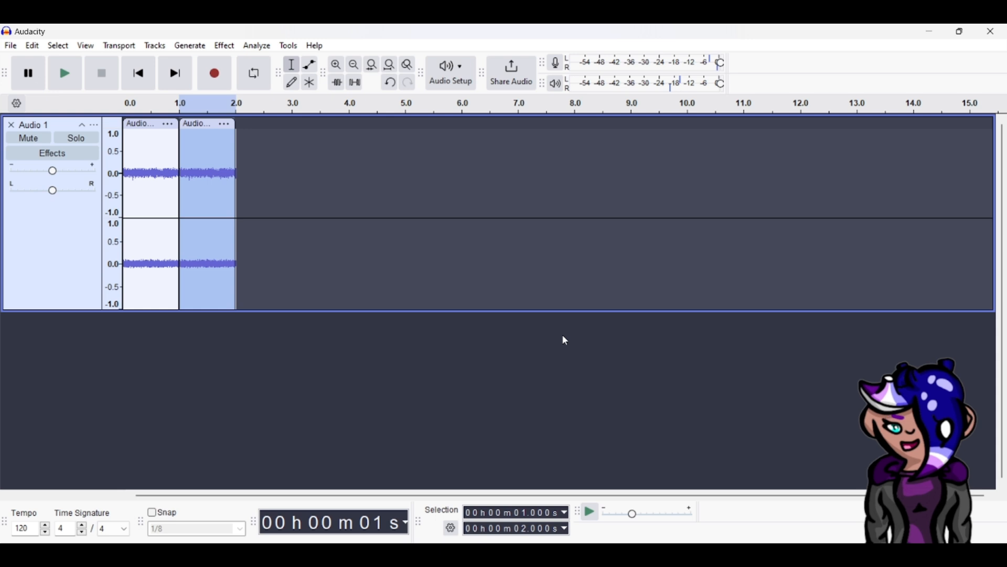
{"action": "key", "text": "ctrl+a"}
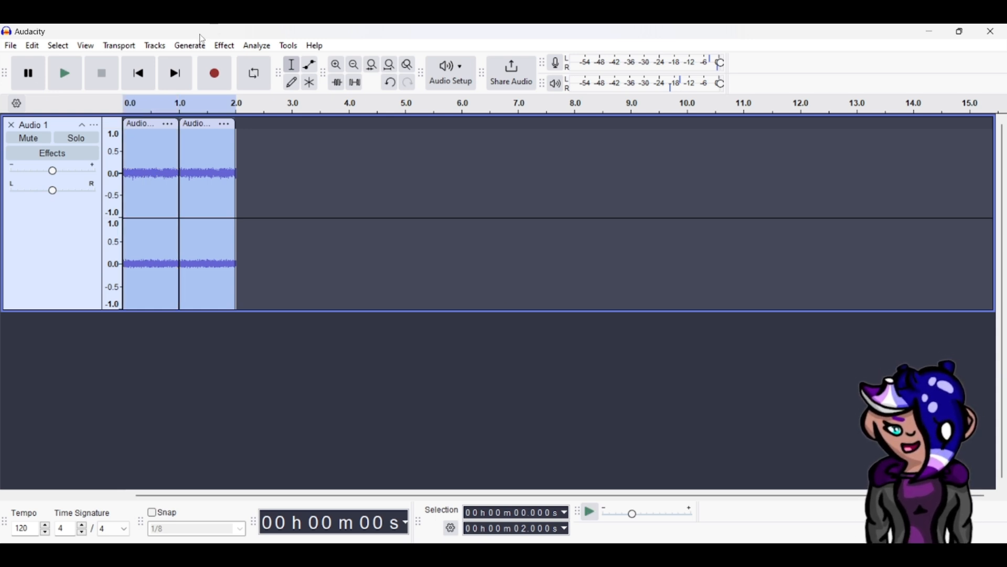
{"action": "left_click", "coordinate": [155, 46]}
{"action": "mouse_move", "coordinate": [191, 81]}
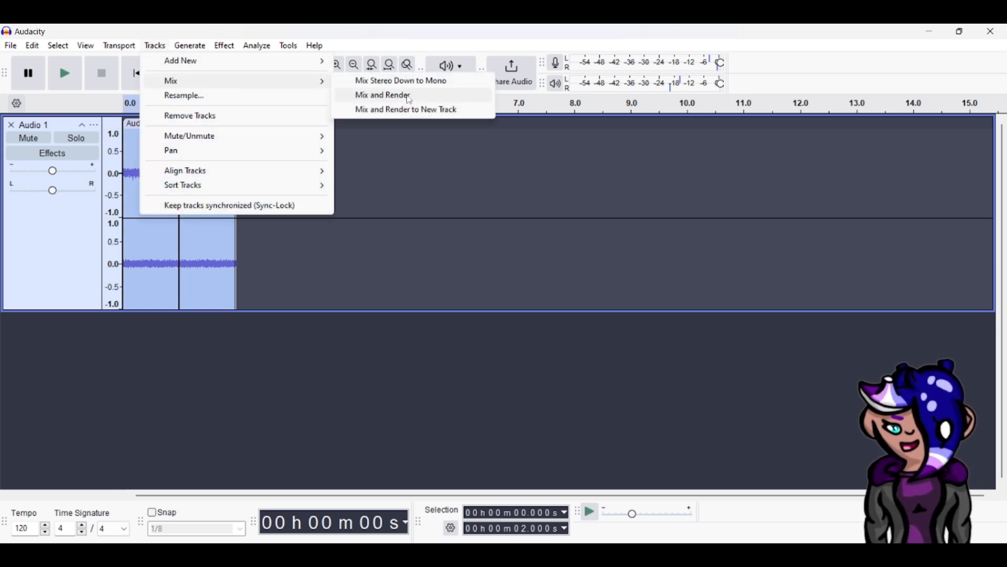
{"action": "left_click", "coordinate": [410, 96]}
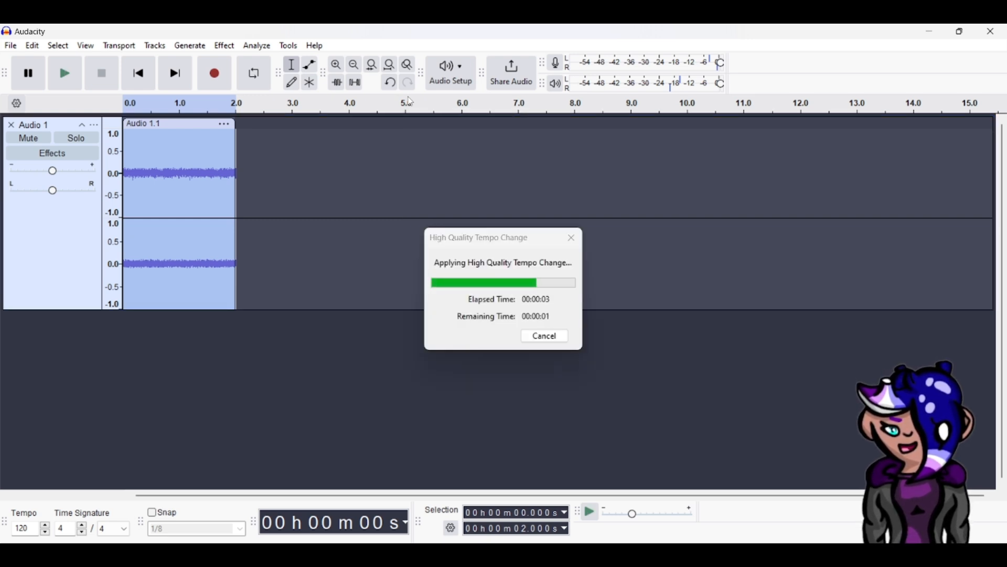
{"action": "key", "text": "space"}
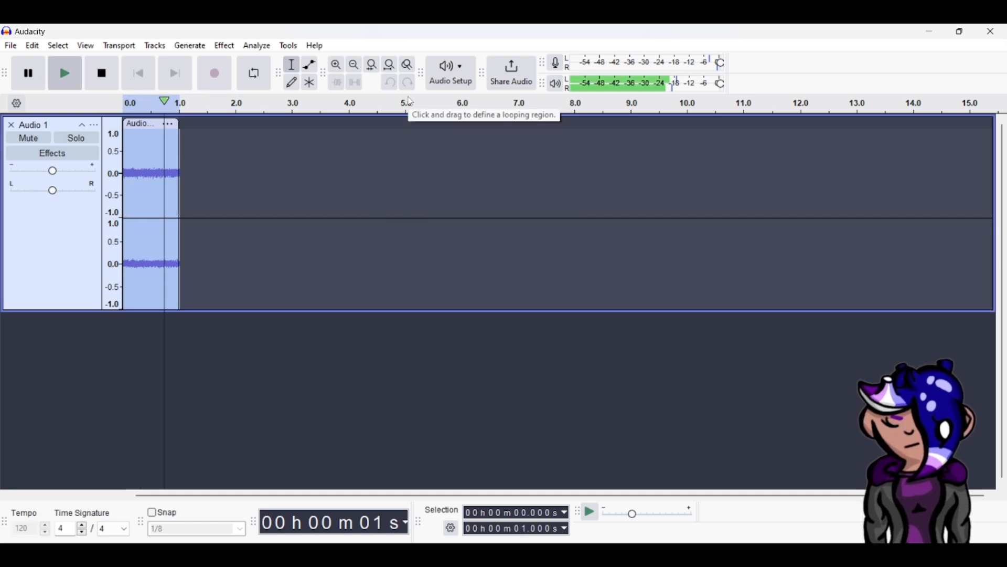
{"action": "key", "text": "space"}
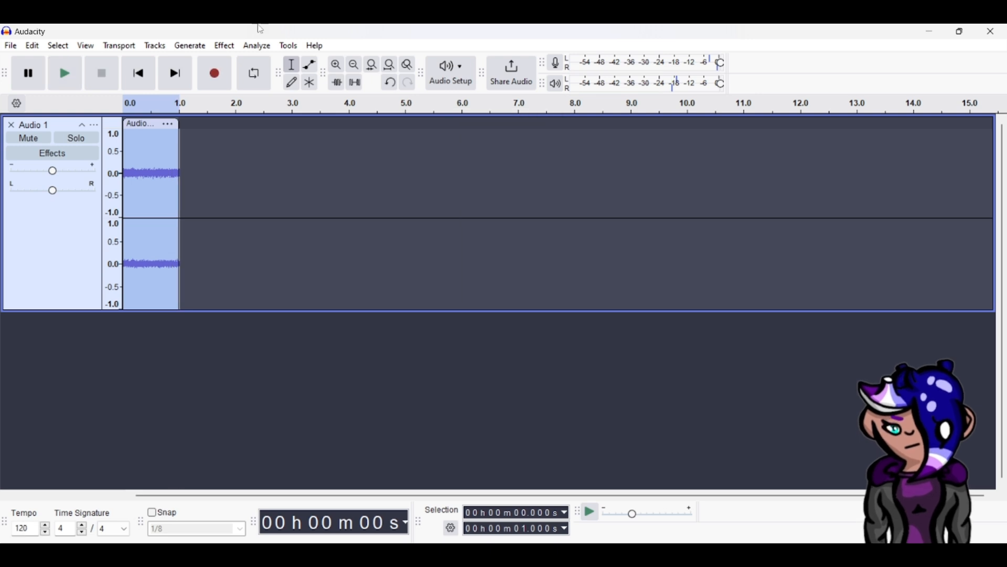
- Change the pitch of the one-second sawtooth clip to 293.665 Hz (D4) with high quality stretching, and play it
{"action": "left_click", "coordinate": [225, 46]}
{"action": "mouse_move", "coordinate": [273, 180]}
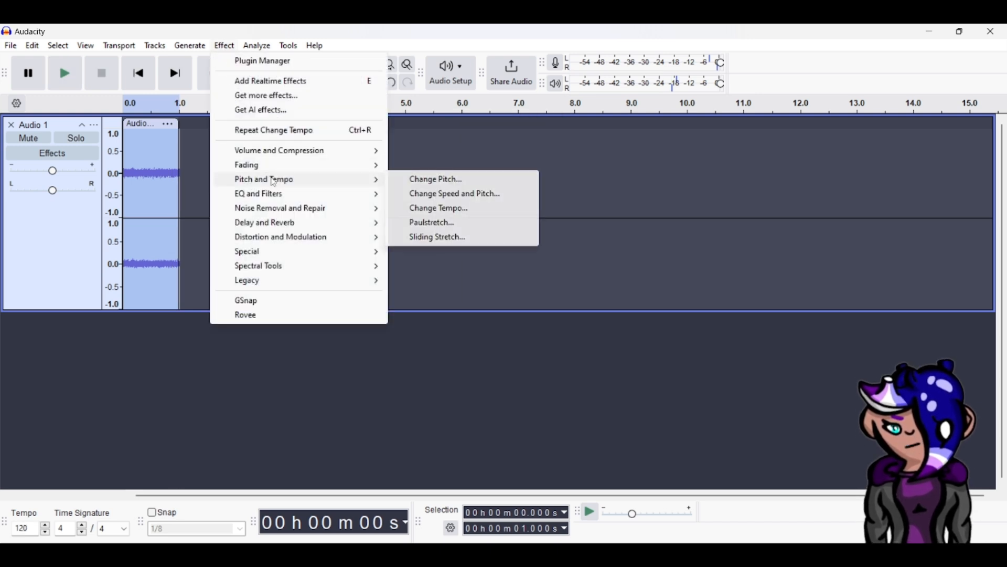
{"action": "left_click", "coordinate": [426, 180]}
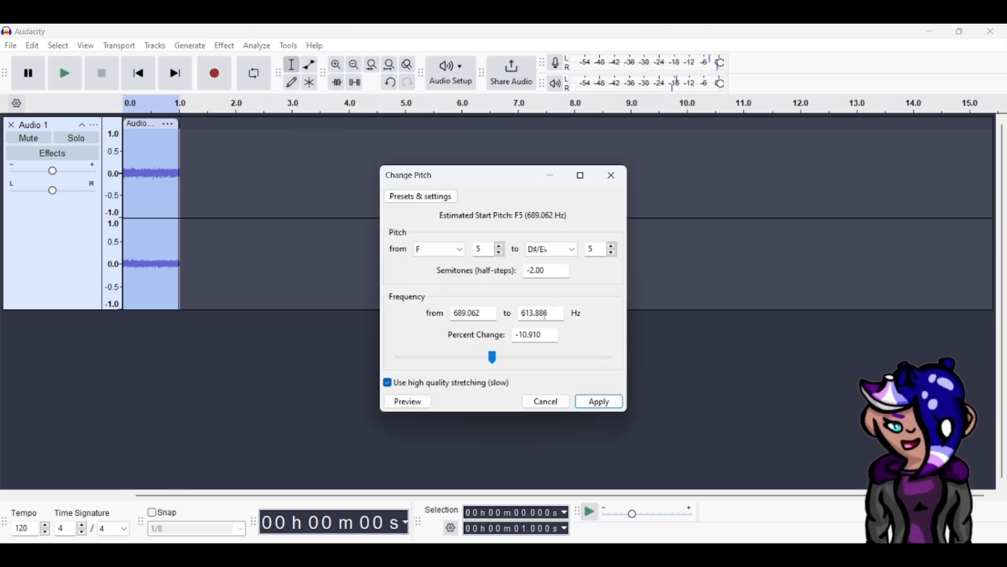
{"action": "double_click", "coordinate": [549, 312]}
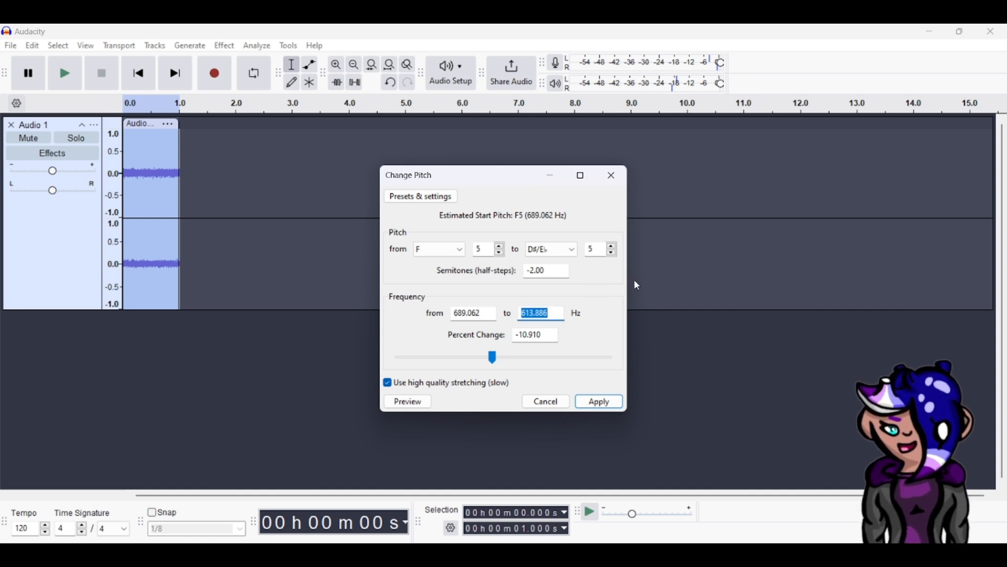
{"action": "type", "text": "293.665"}
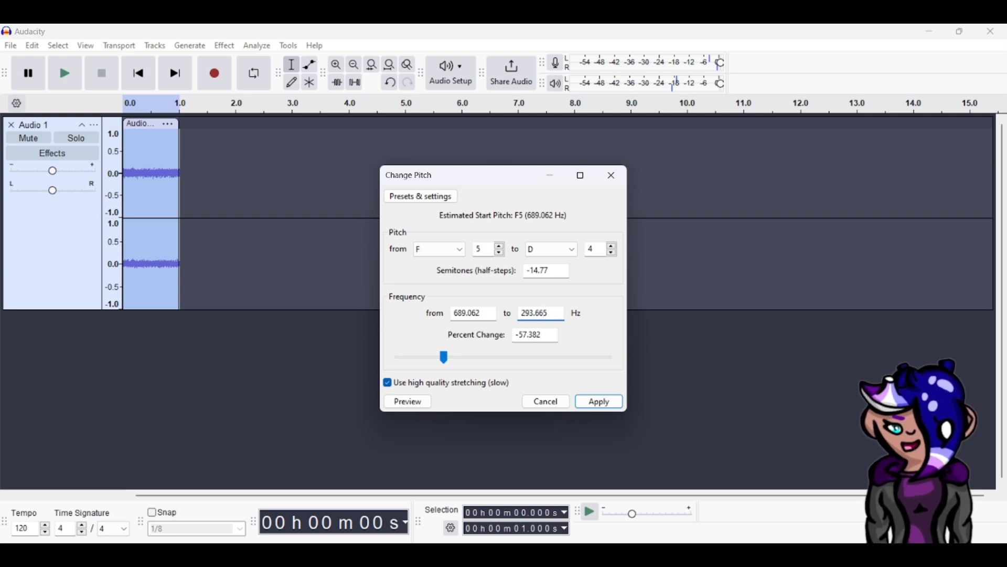
{"action": "key", "text": "Return"}
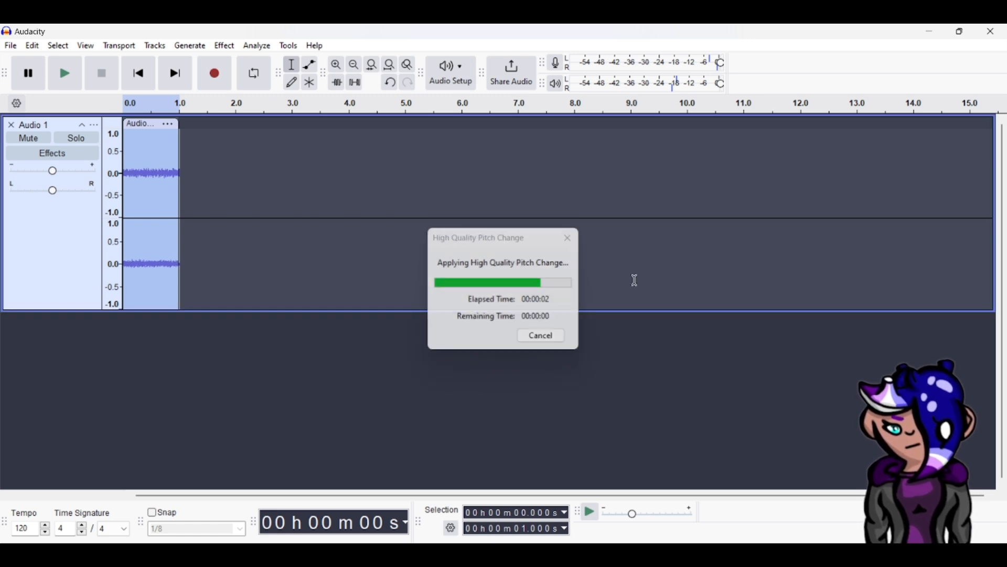
{"action": "key", "text": "space"}
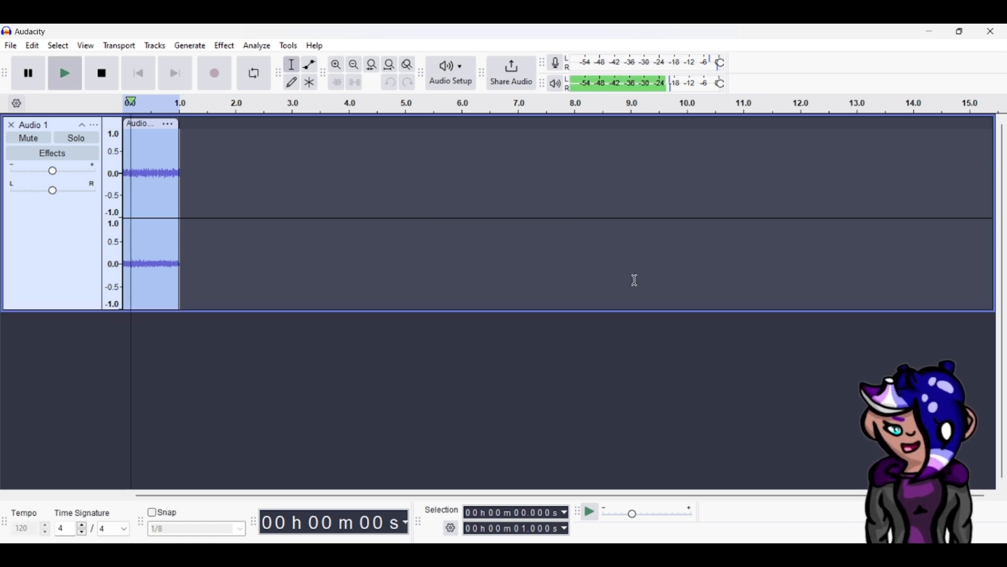
{"action": "key", "text": "space"}
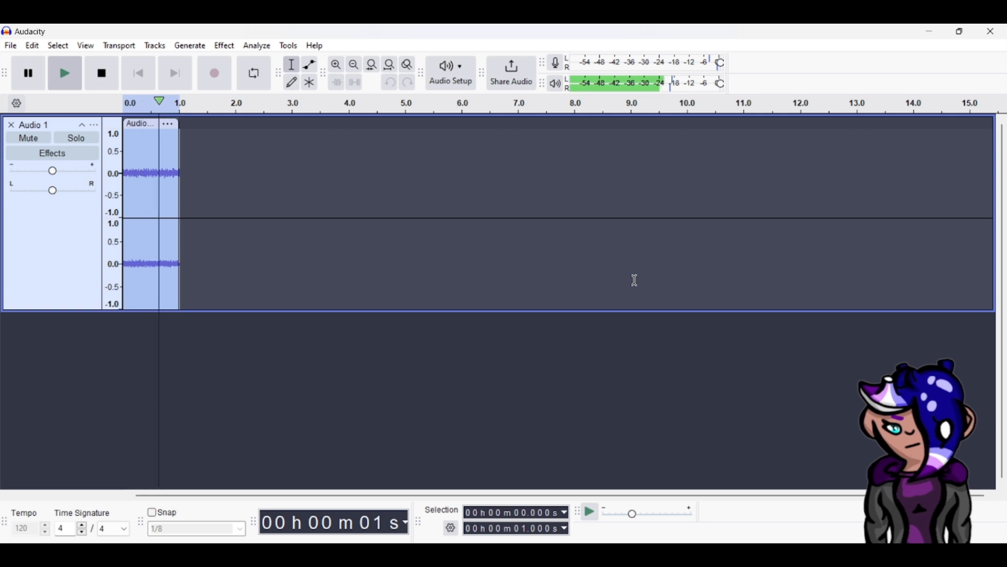
{"action": "key", "text": "space"}
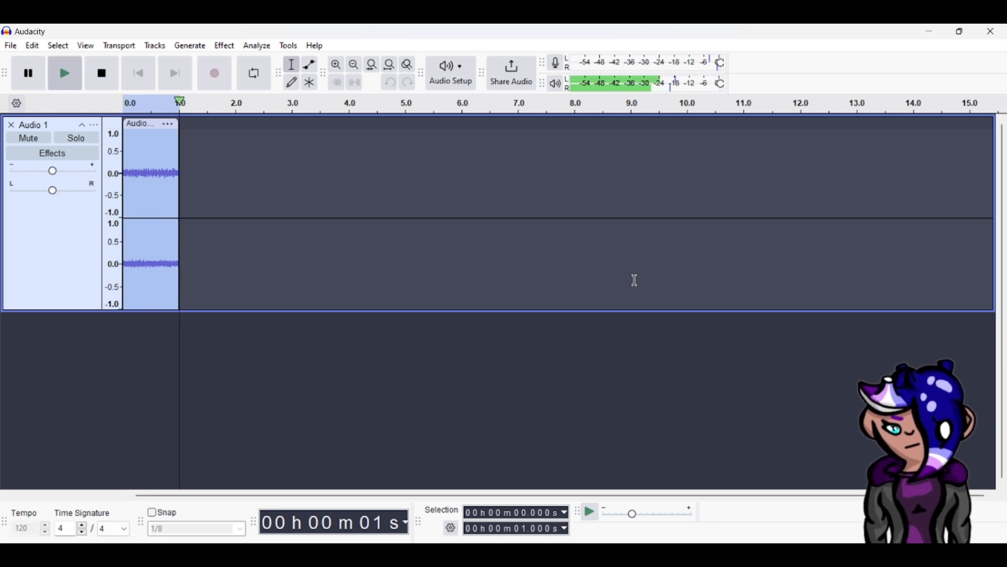